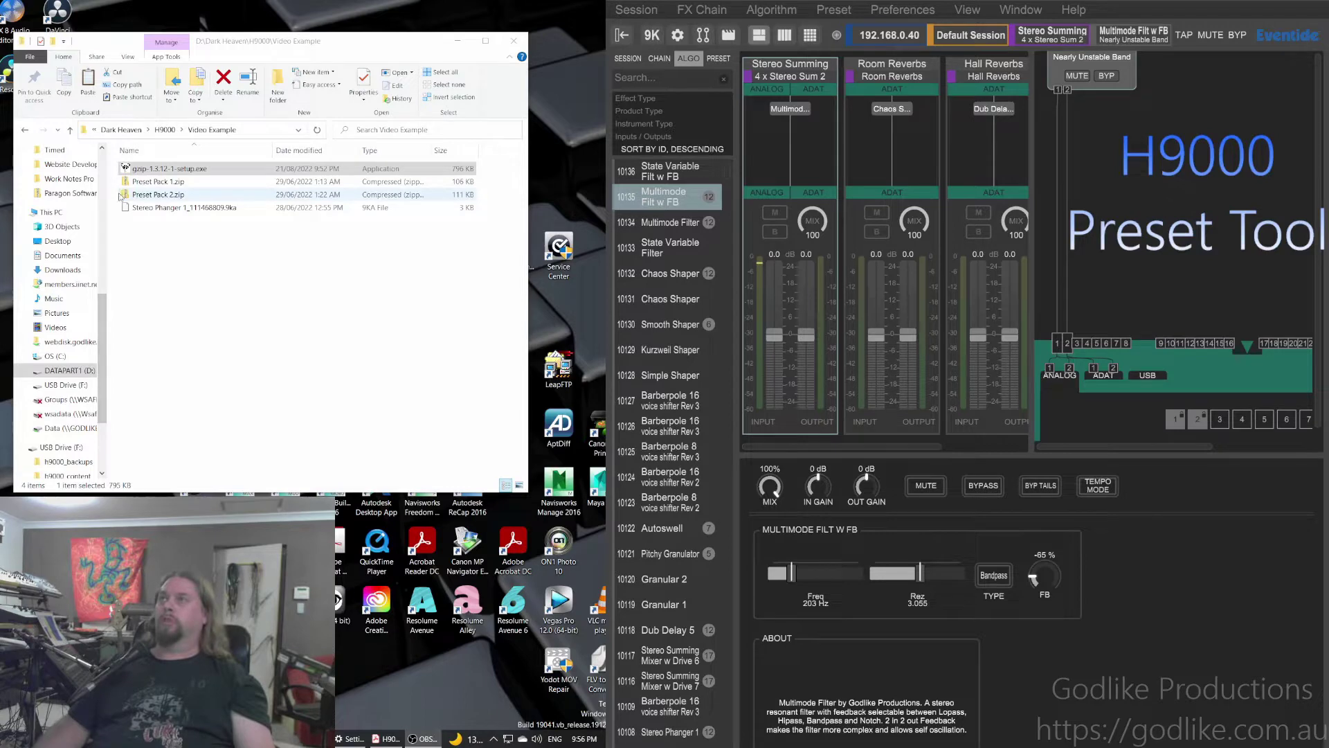
Install Gzip from gzip-1.3.12-1-setup.exe, accepting the licence agreement and keeping the default destination folder, full installation and additional tasks
{"action": "left_click", "coordinate": [164, 172]}
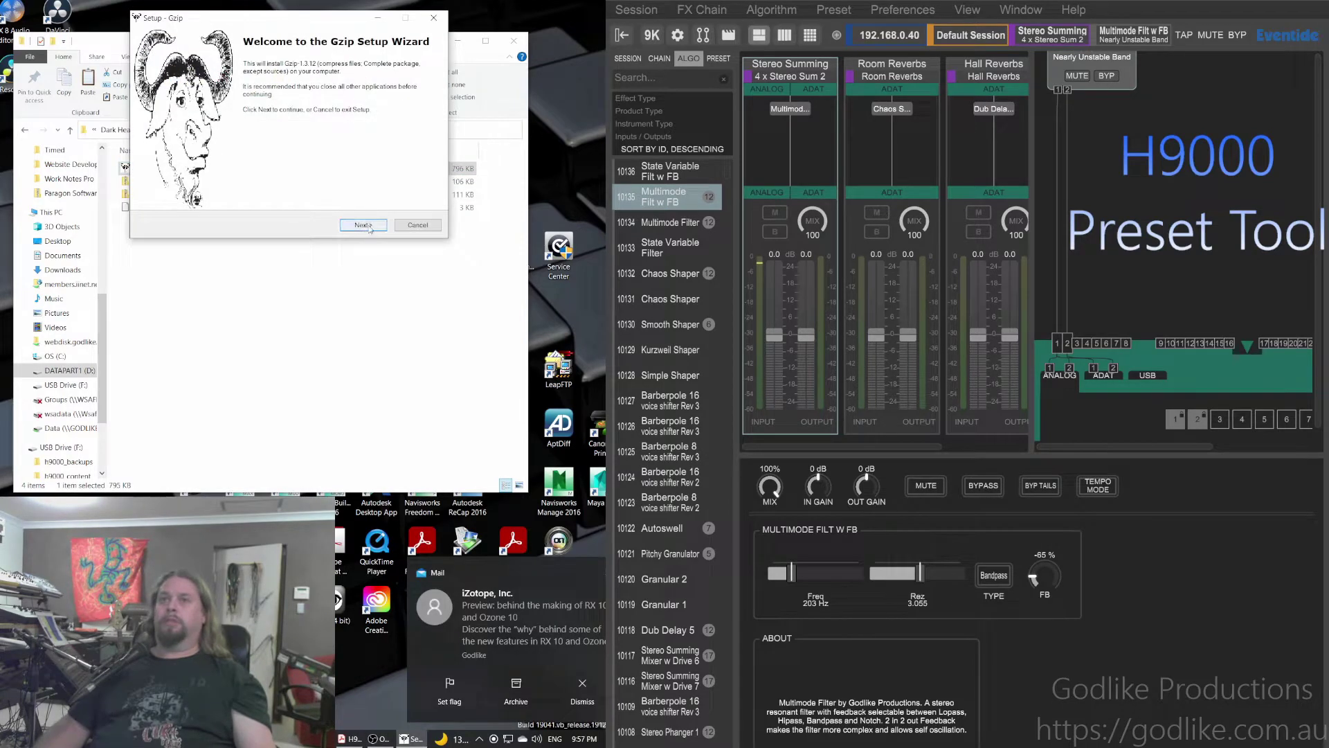
{"action": "left_click", "coordinate": [360, 225]}
{"action": "left_click", "coordinate": [215, 191]}
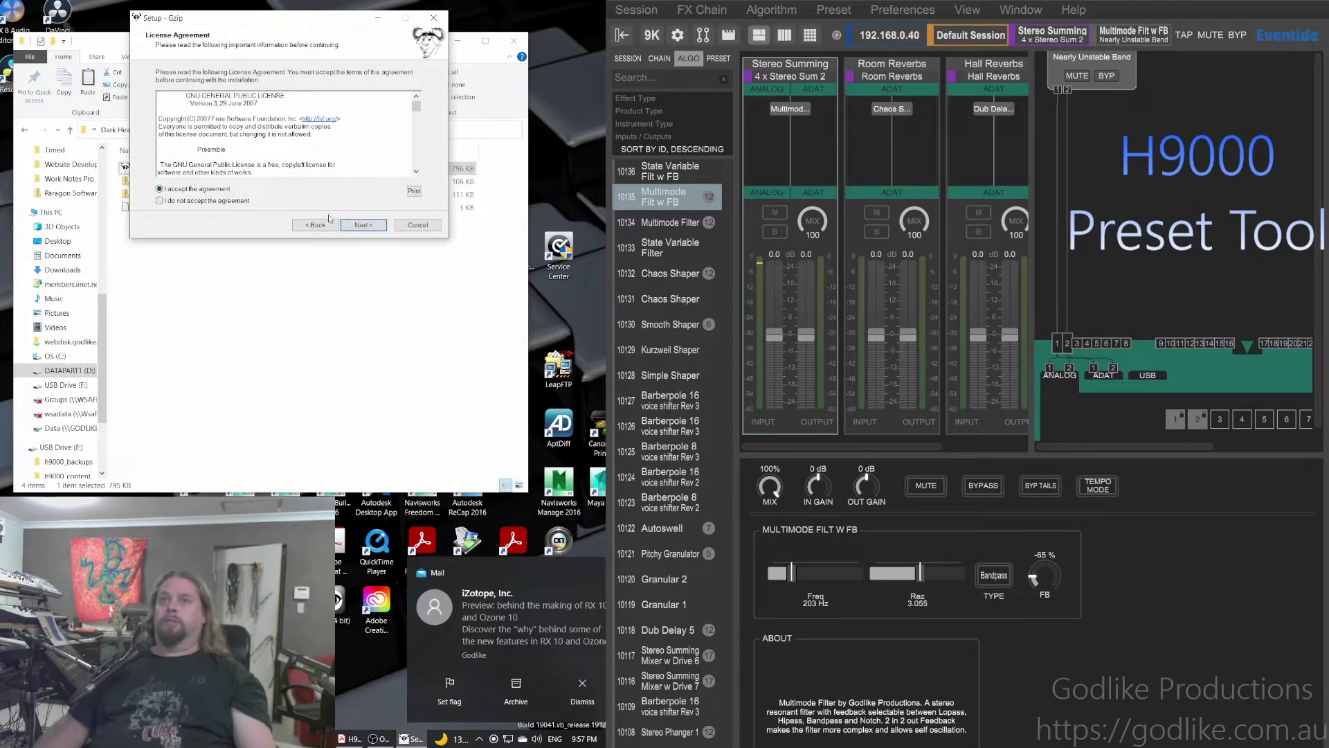
{"action": "left_click", "coordinate": [364, 226]}
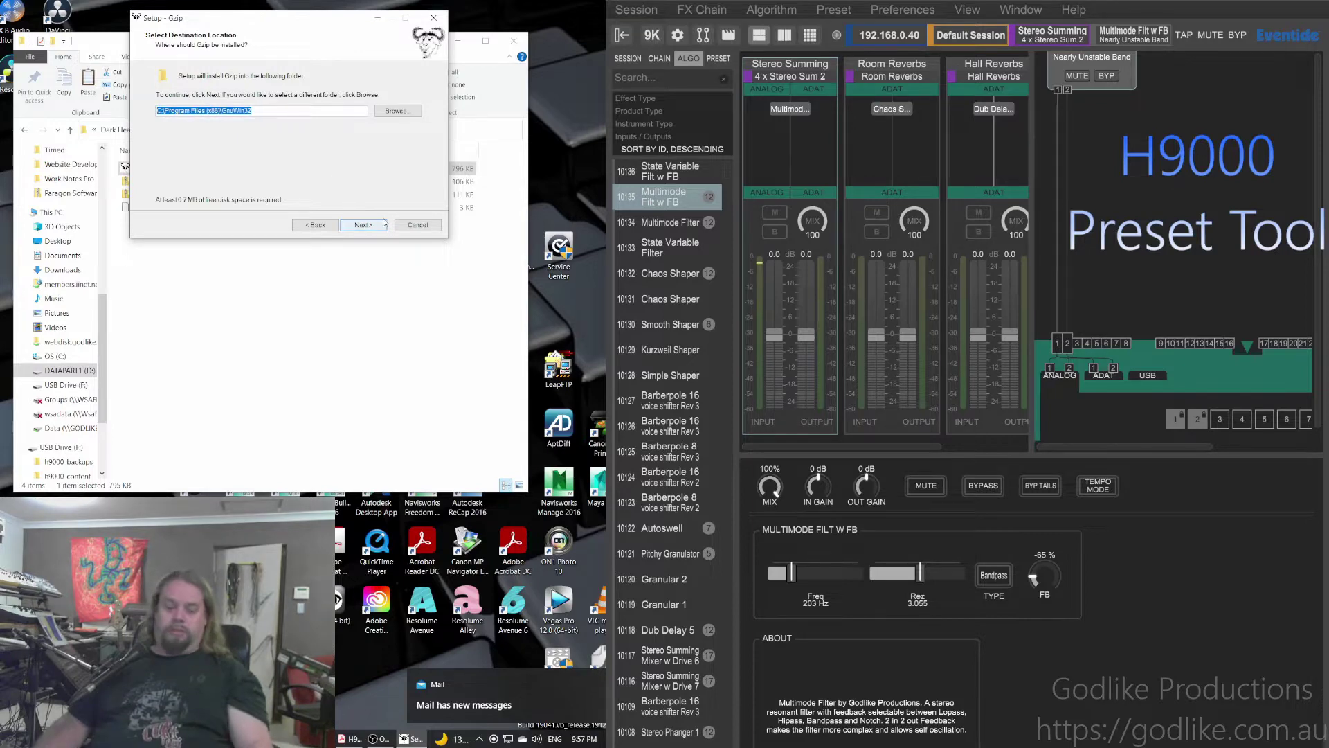
{"action": "left_click", "coordinate": [363, 226]}
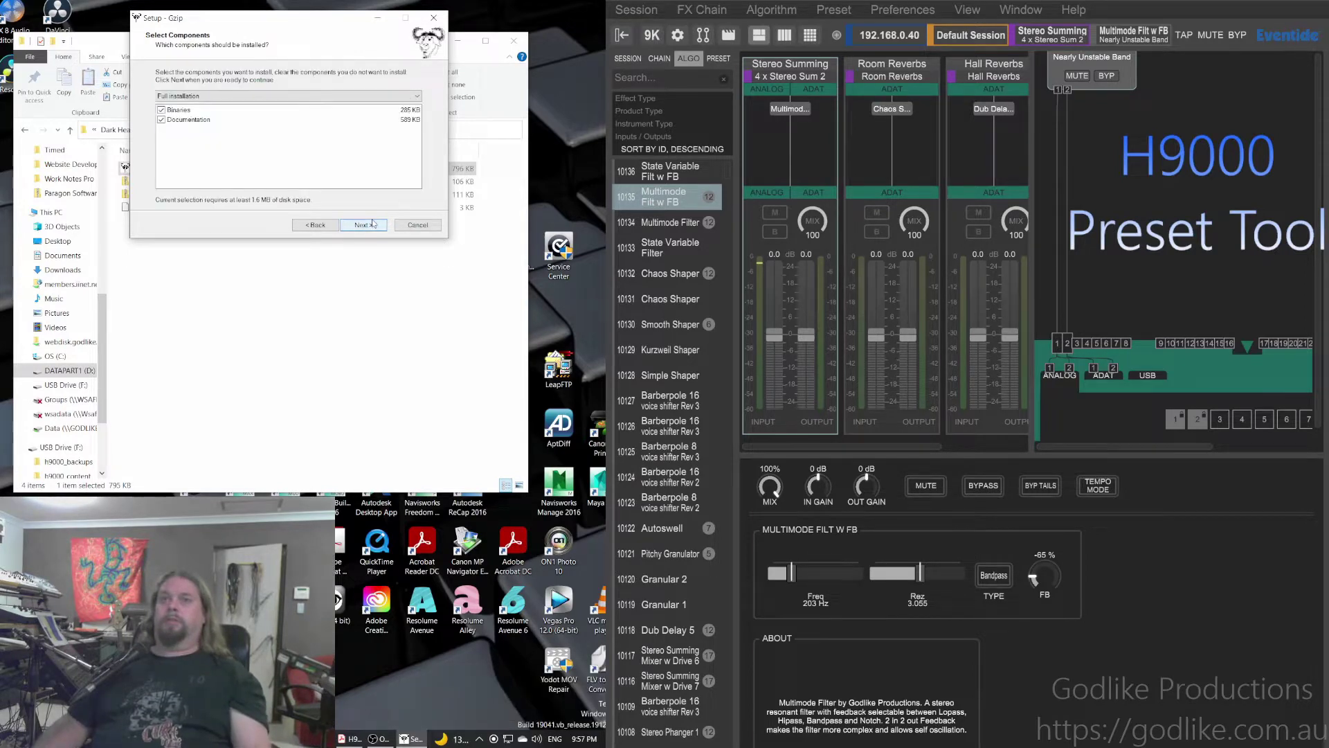
{"action": "left_click", "coordinate": [371, 226]}
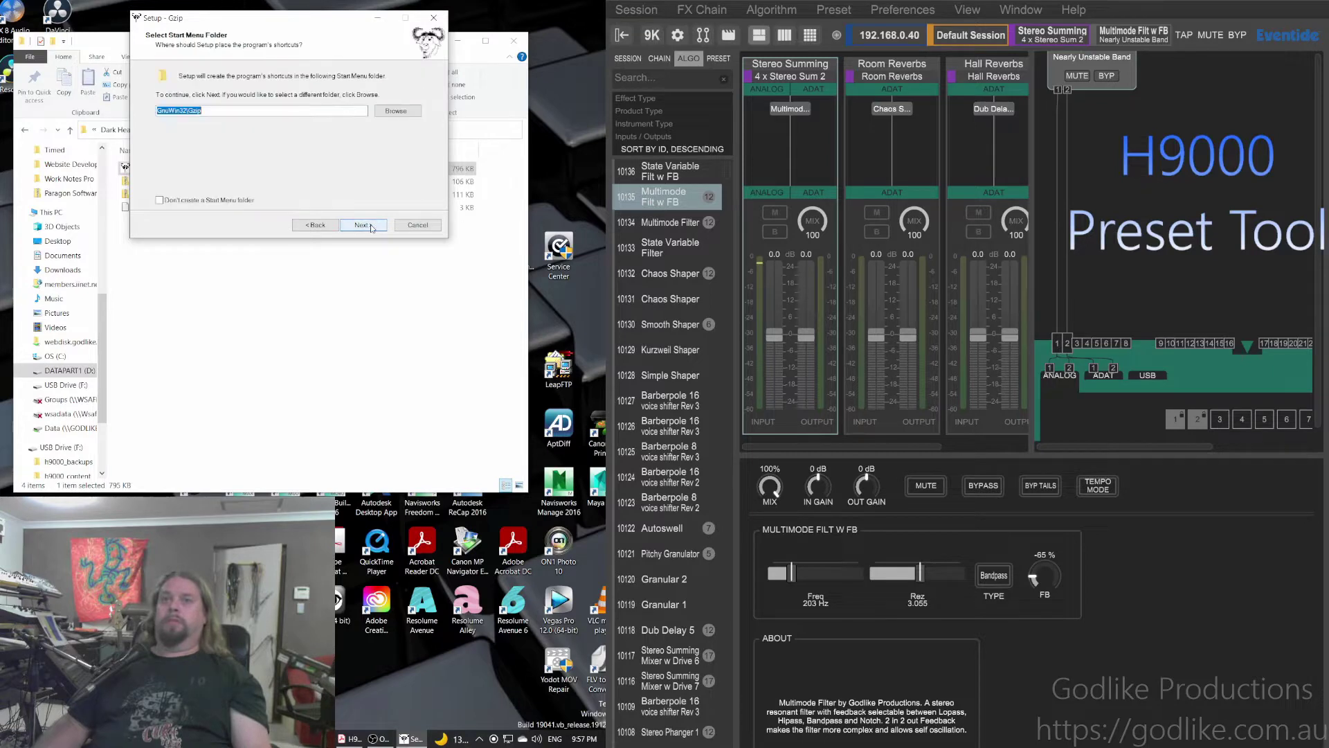
{"action": "left_click", "coordinate": [370, 225]}
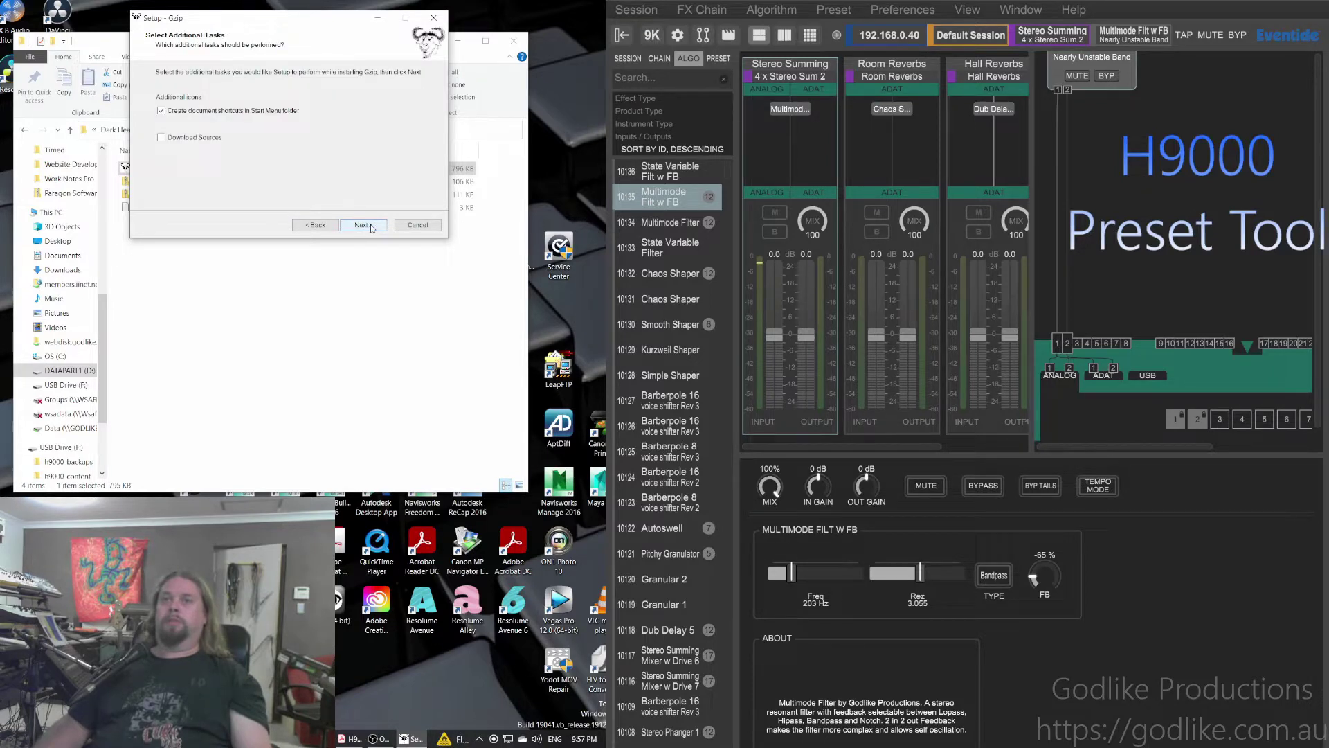
{"action": "left_click", "coordinate": [371, 225]}
{"action": "left_click", "coordinate": [371, 226]}
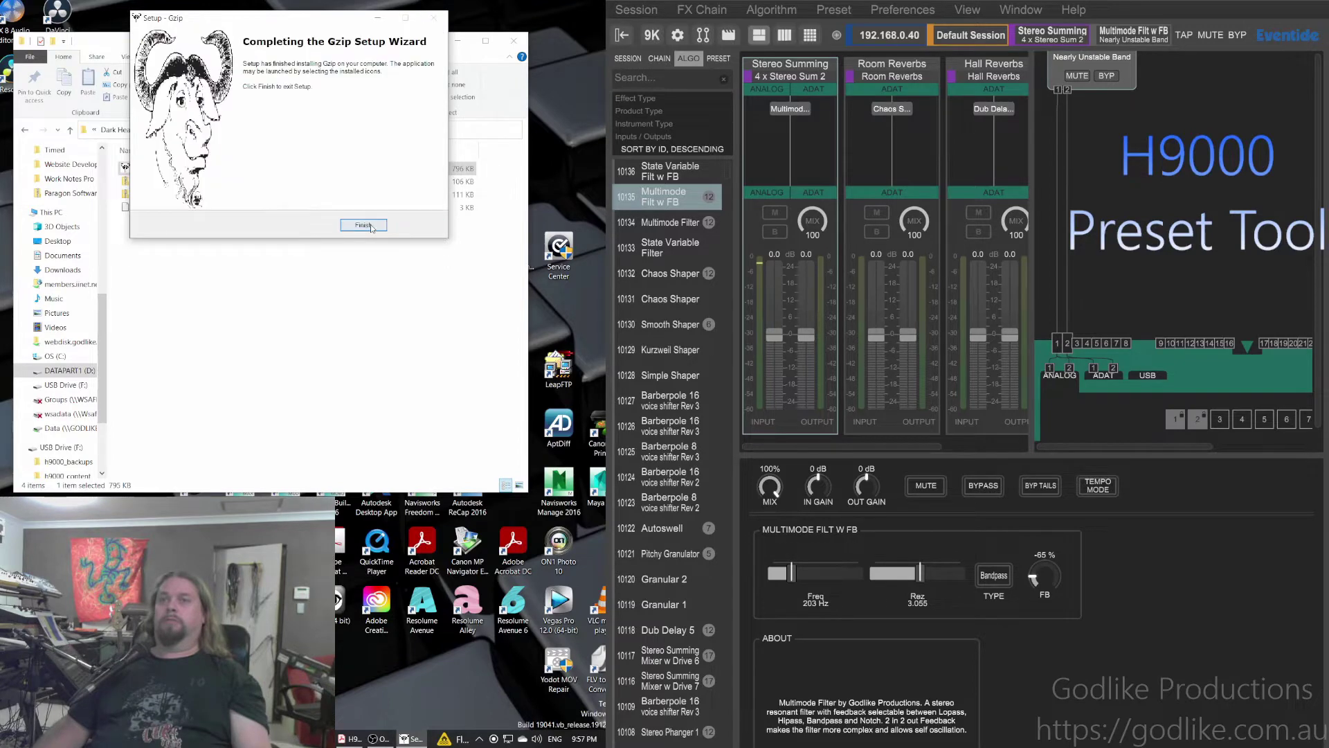
{"action": "left_click", "coordinate": [380, 226]}
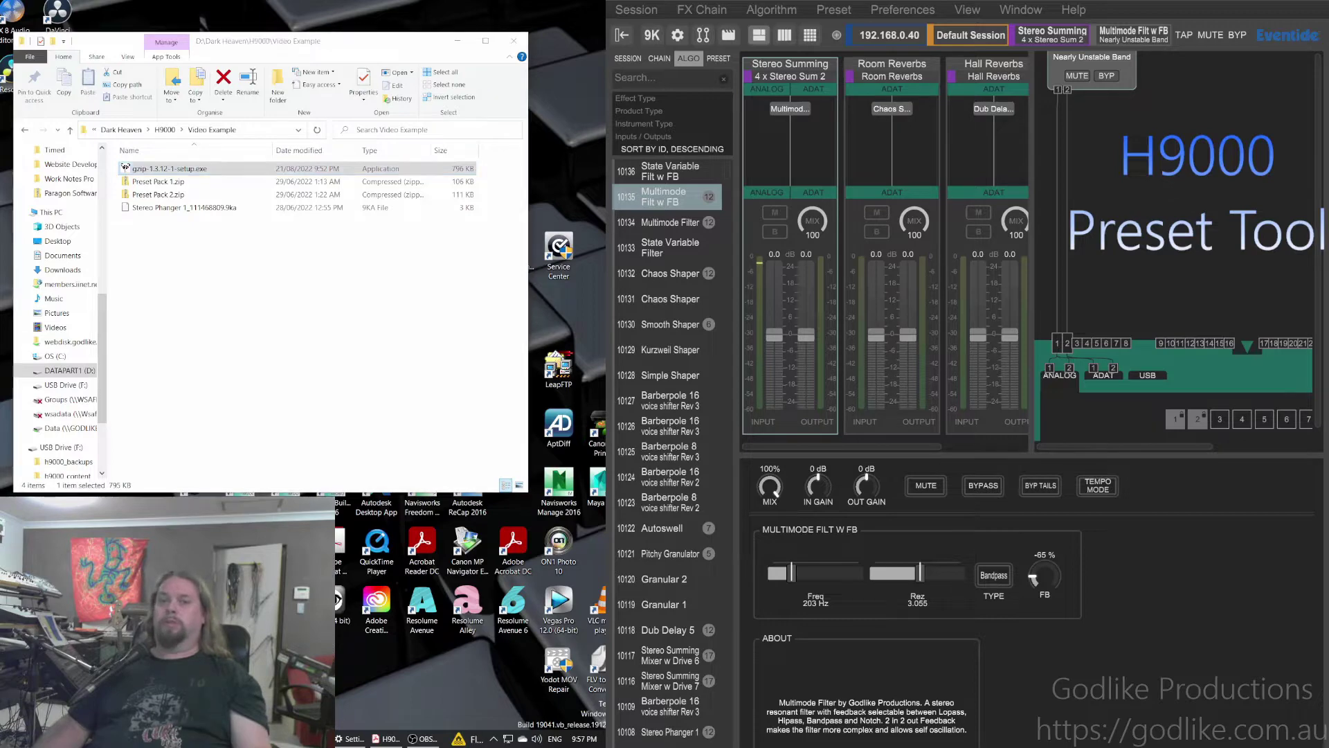
{"action": "key", "text": "super+x"}
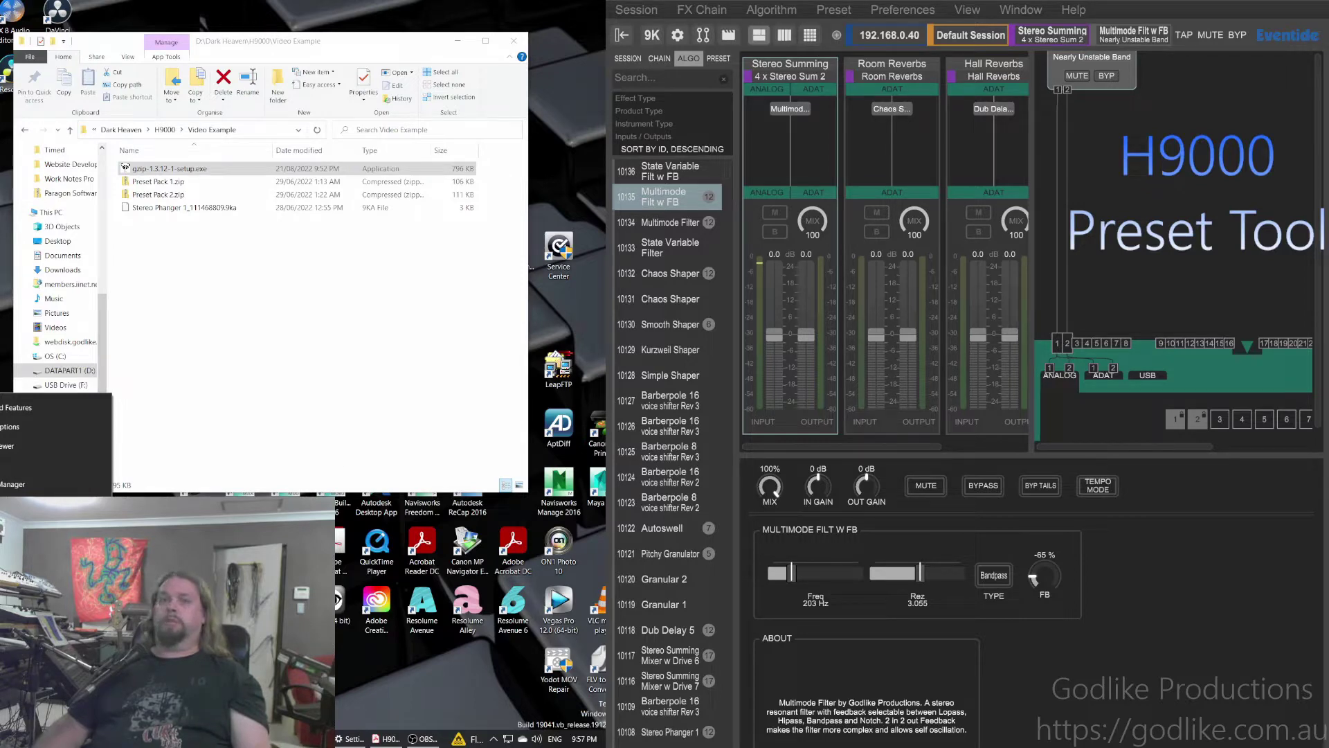
{"action": "key", "text": "super"}
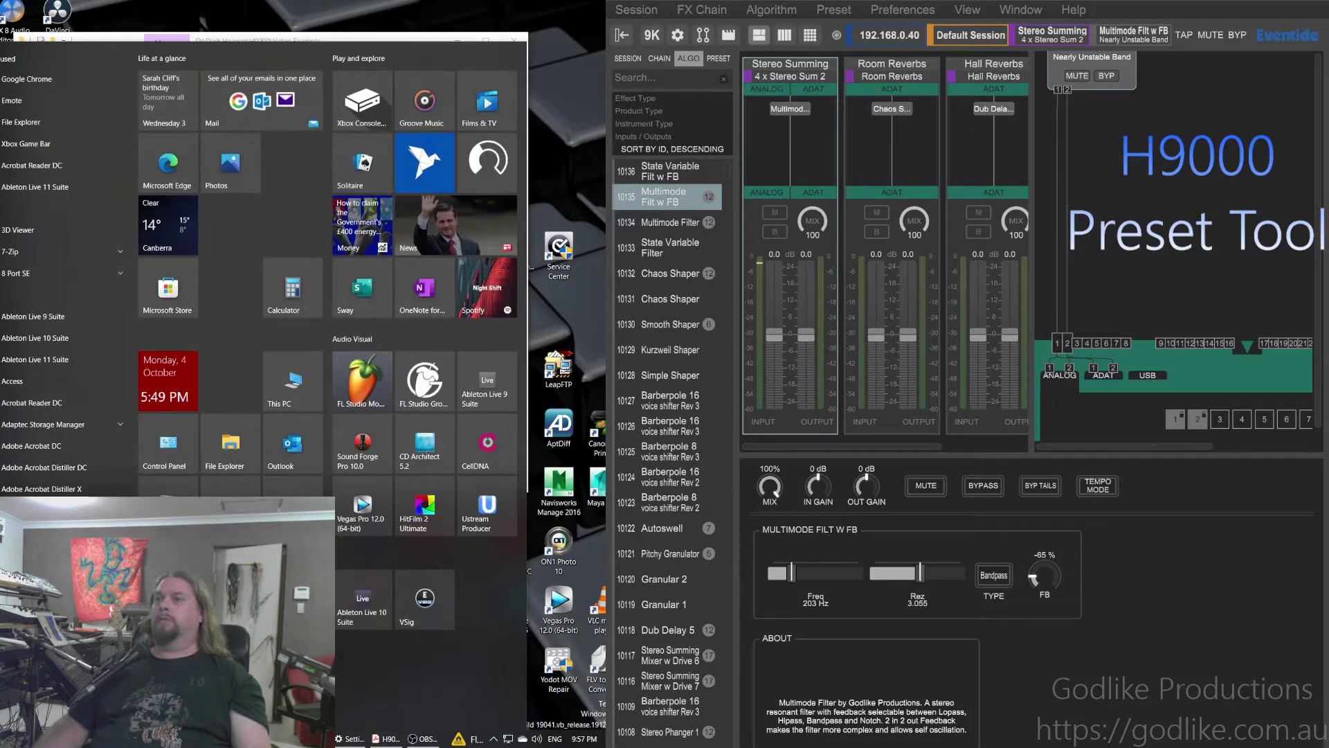
{"action": "key", "text": "Escape"}
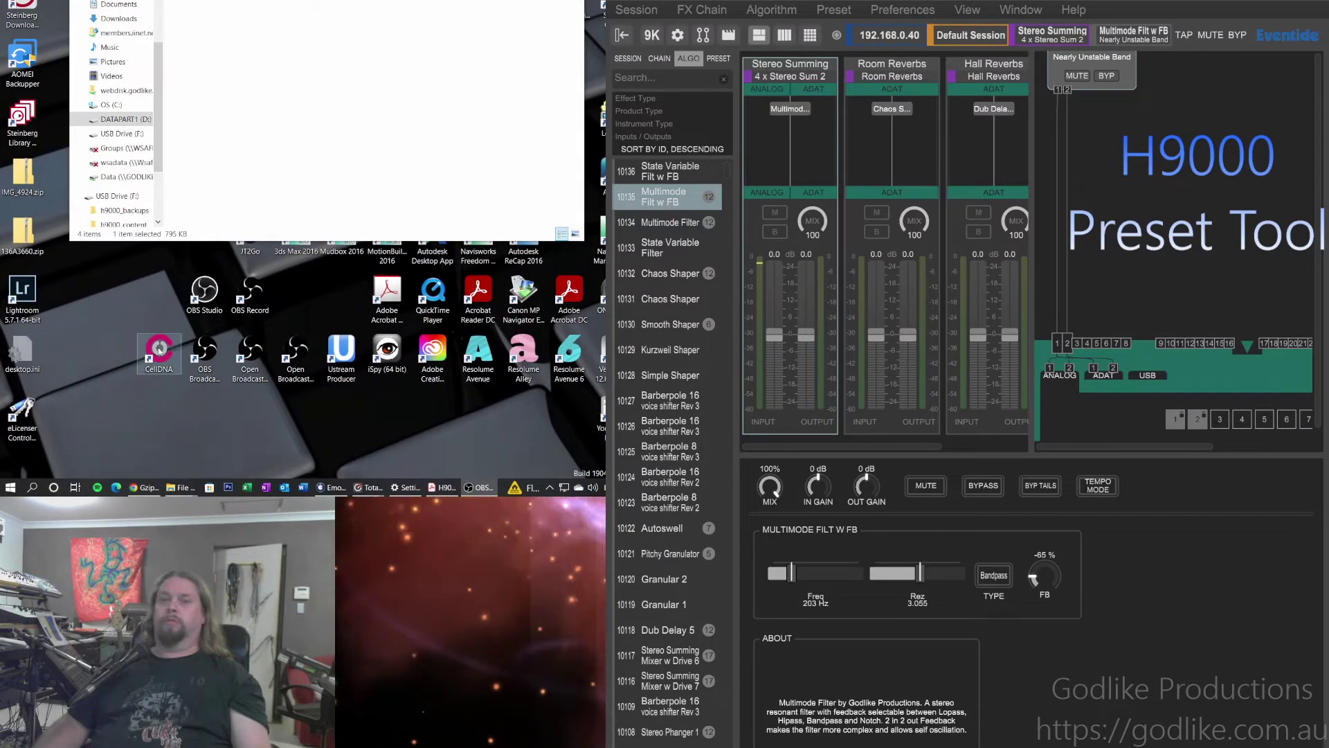
Open the advanced system settings from the Windows system About page and bring the System Properties dialog fully into view
{"action": "right_click", "coordinate": [9, 488]}
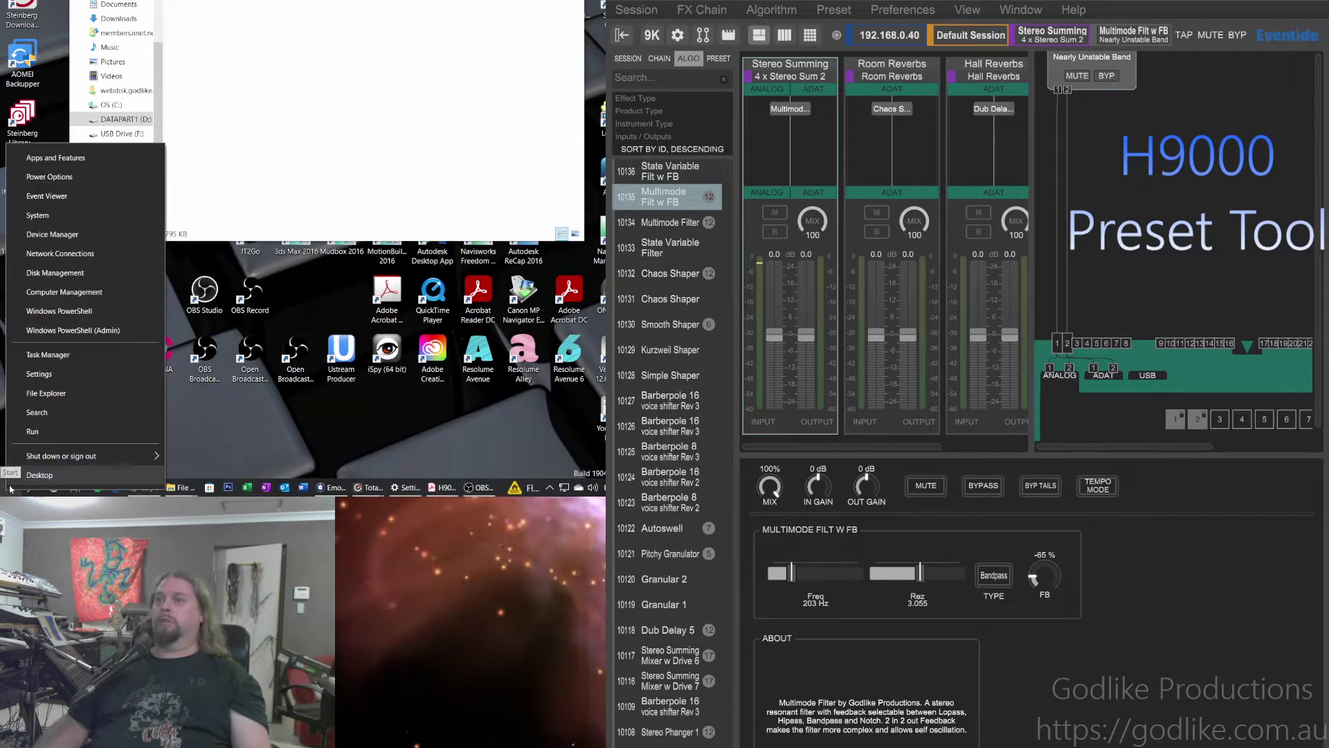
{"action": "key", "text": "Escape"}
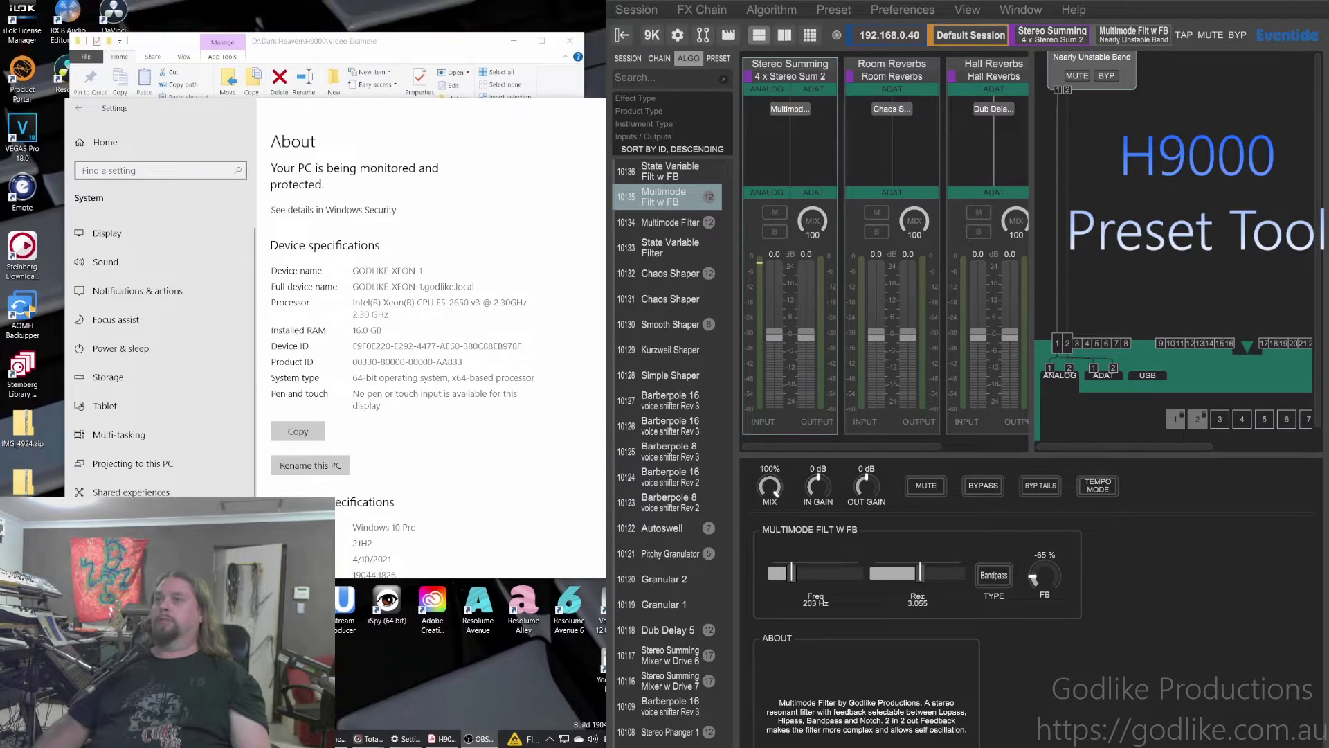
{"action": "scroll", "coordinate": [160, 429], "scroll_direction": "down", "scroll_amount": 1}
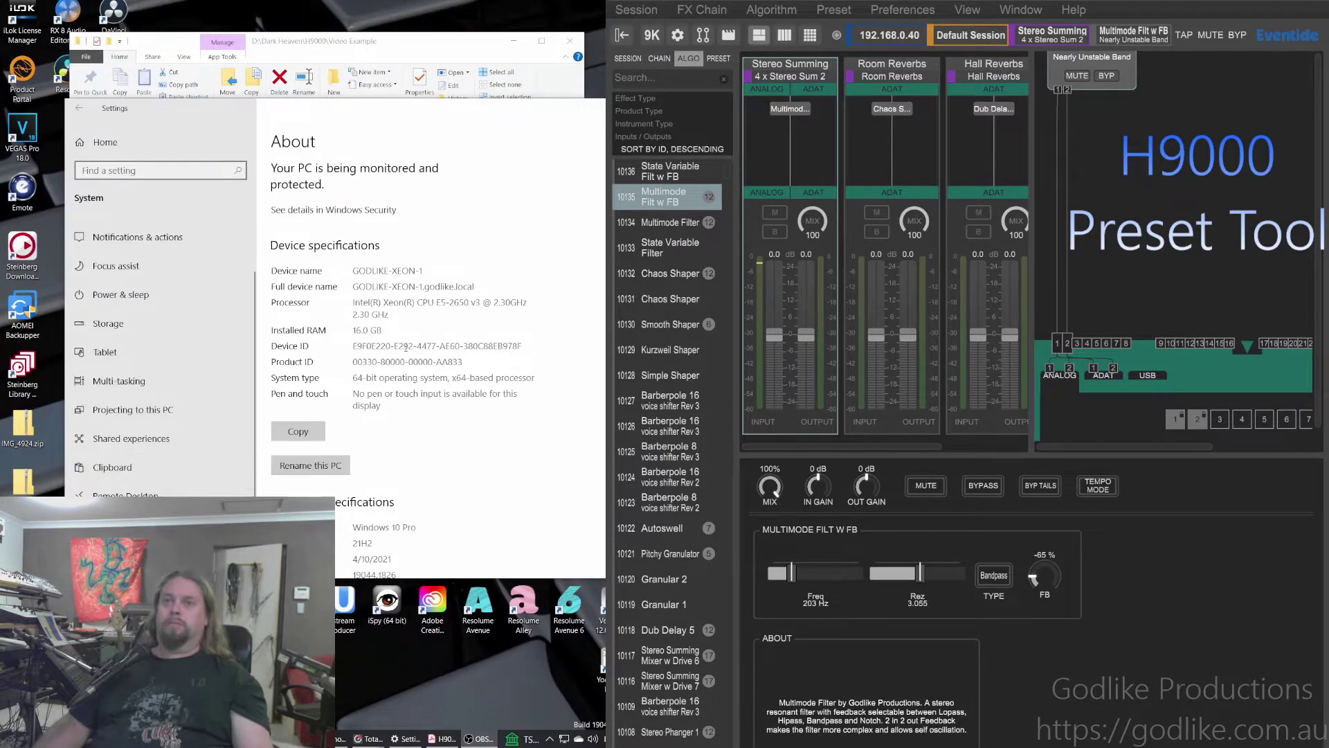
{"action": "scroll", "coordinate": [412, 368], "scroll_direction": "down", "scroll_amount": 2}
{"action": "scroll", "coordinate": [427, 369], "scroll_direction": "down", "scroll_amount": 5}
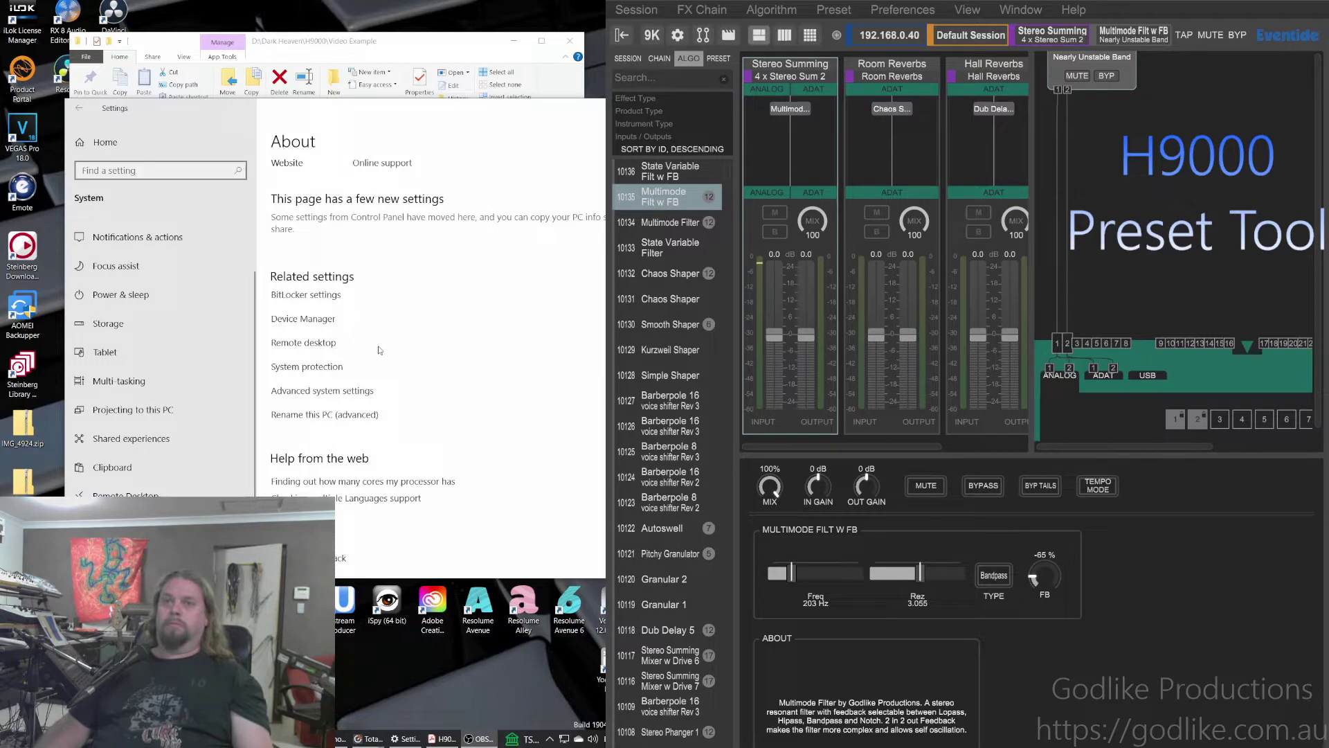
{"action": "left_click", "coordinate": [324, 392]}
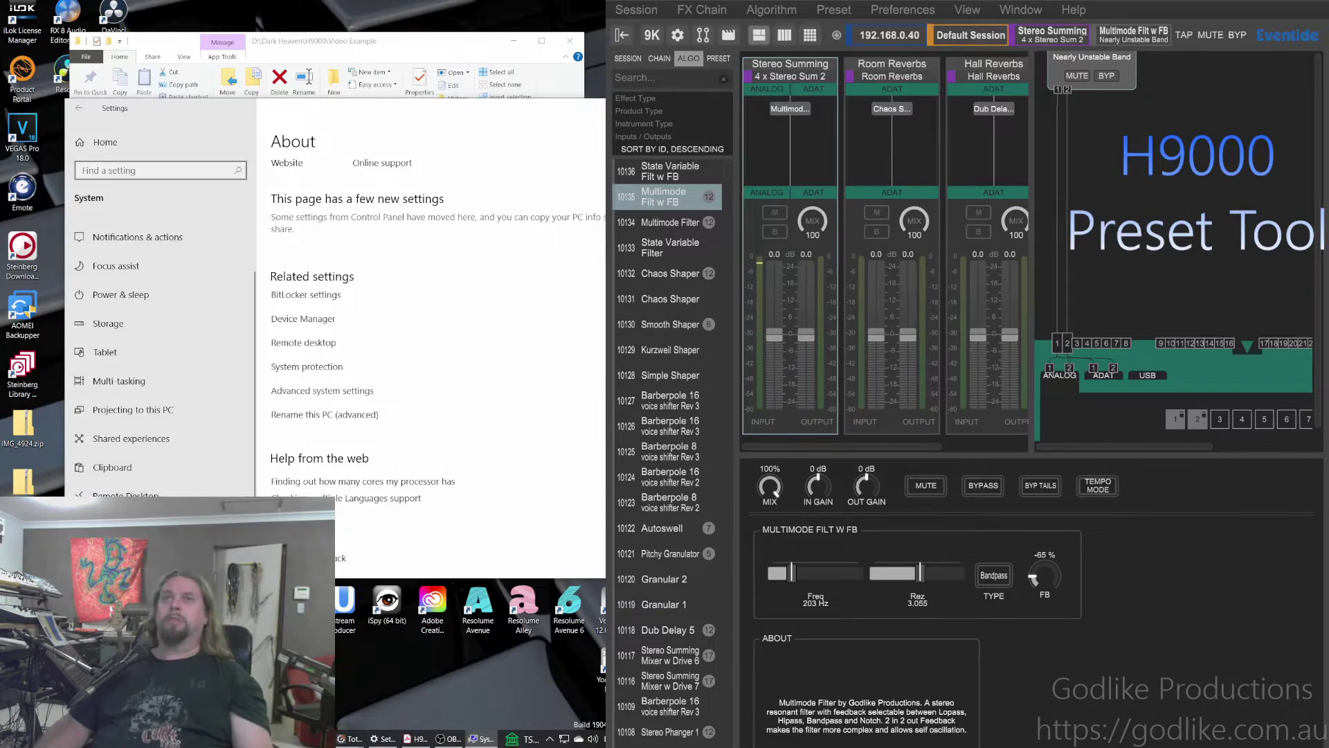
{"action": "left_click_drag", "start_coordinate": [288, 28], "coordinate": [301, 191]}
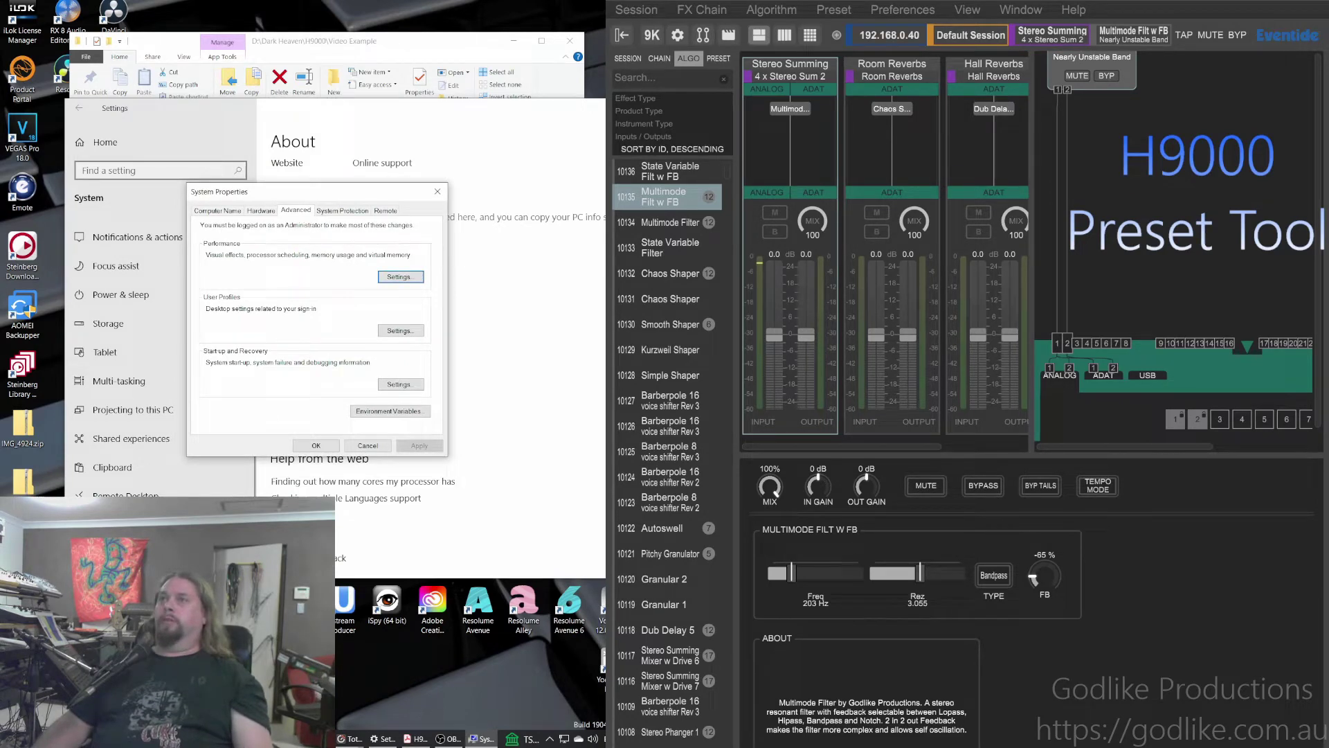
Add a new entry C:\Program Files (x86)\GnuWin32 to the system's Path environment variable
{"action": "left_click", "coordinate": [392, 412]}
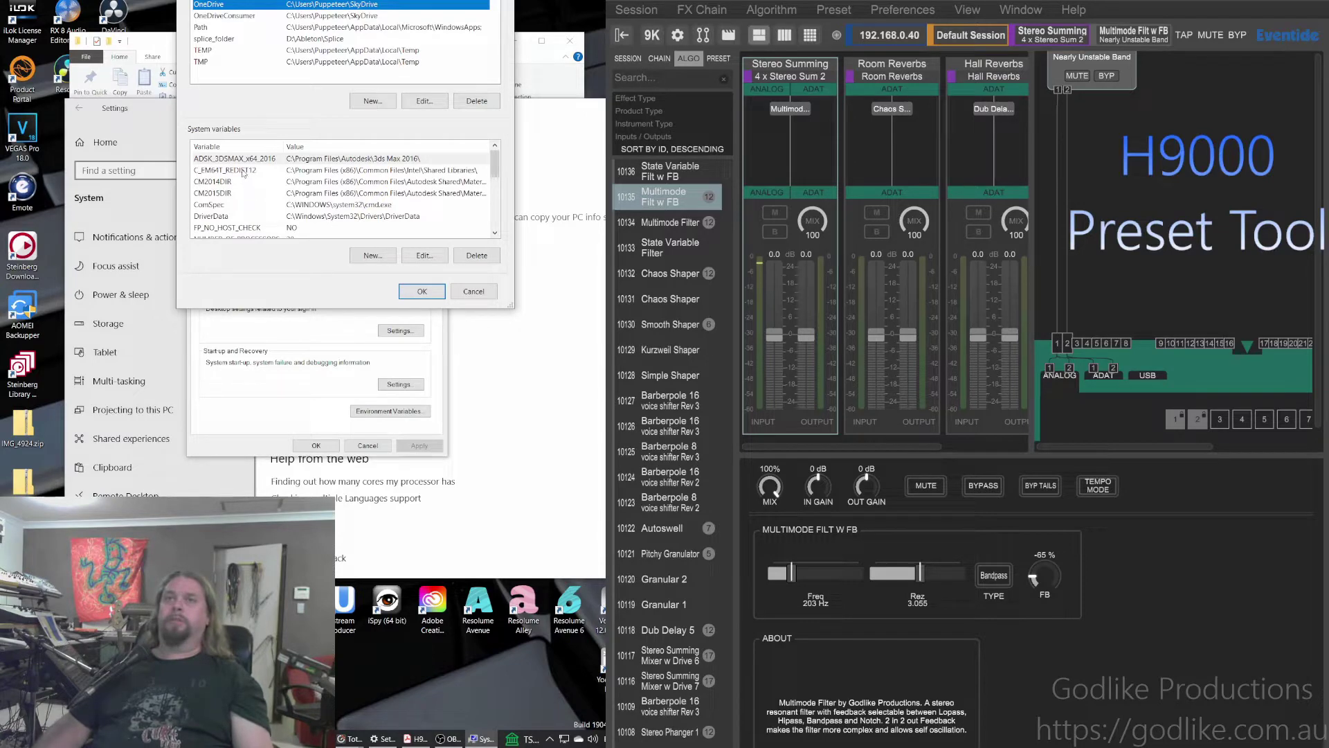
{"action": "scroll", "coordinate": [237, 179], "scroll_direction": "down", "scroll_amount": 2}
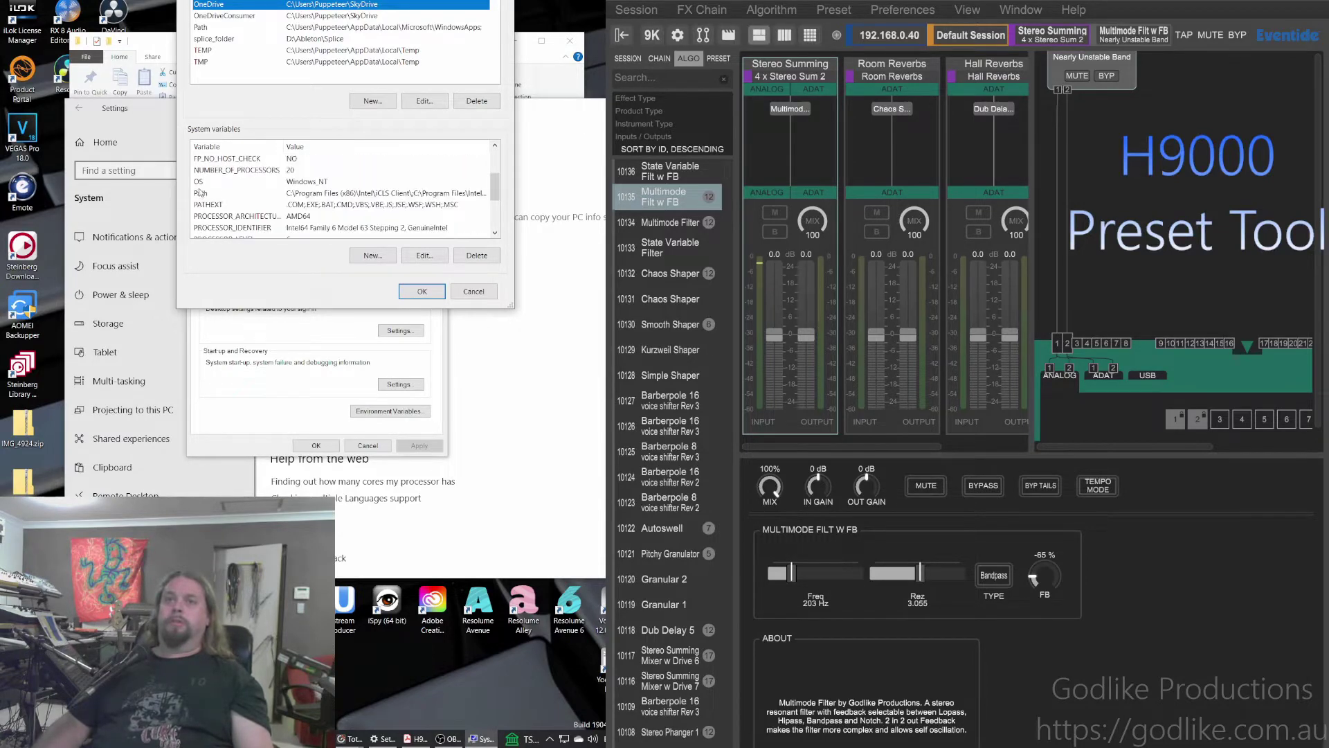
{"action": "left_click", "coordinate": [205, 196]}
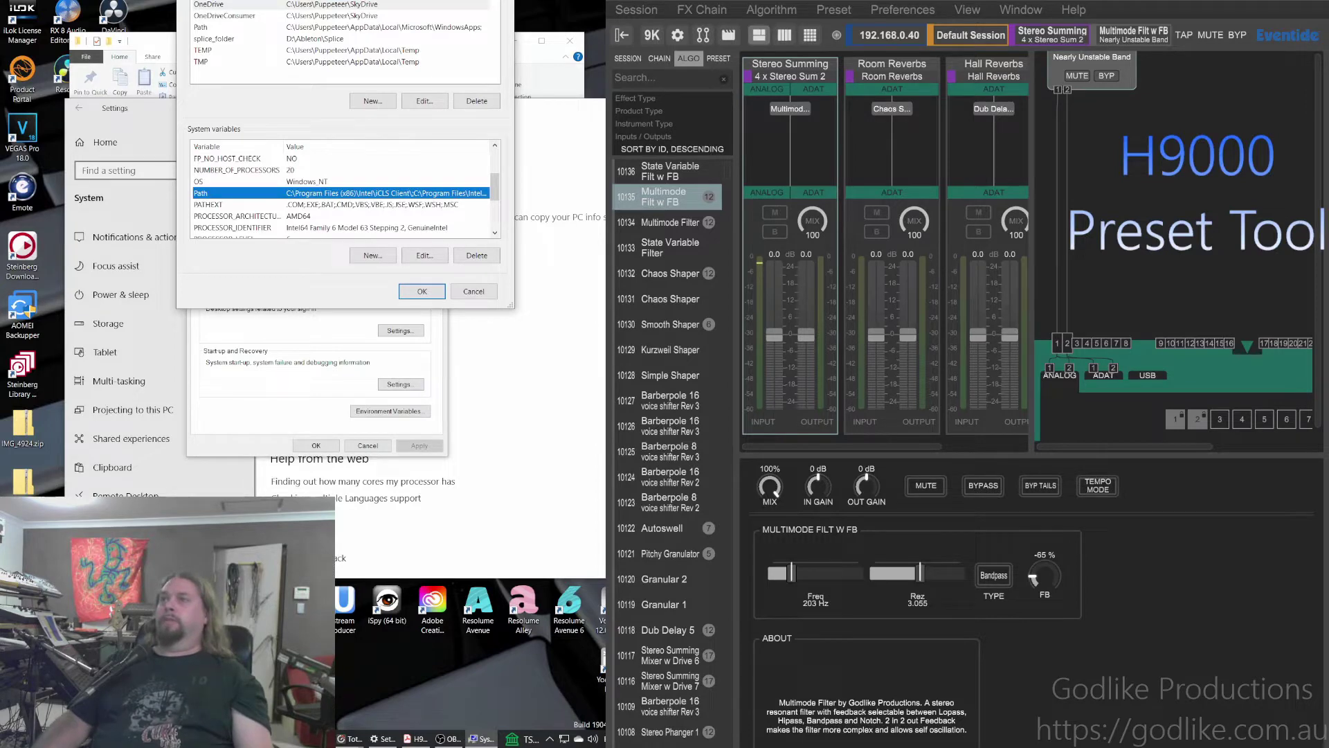
{"action": "left_click", "coordinate": [424, 255]}
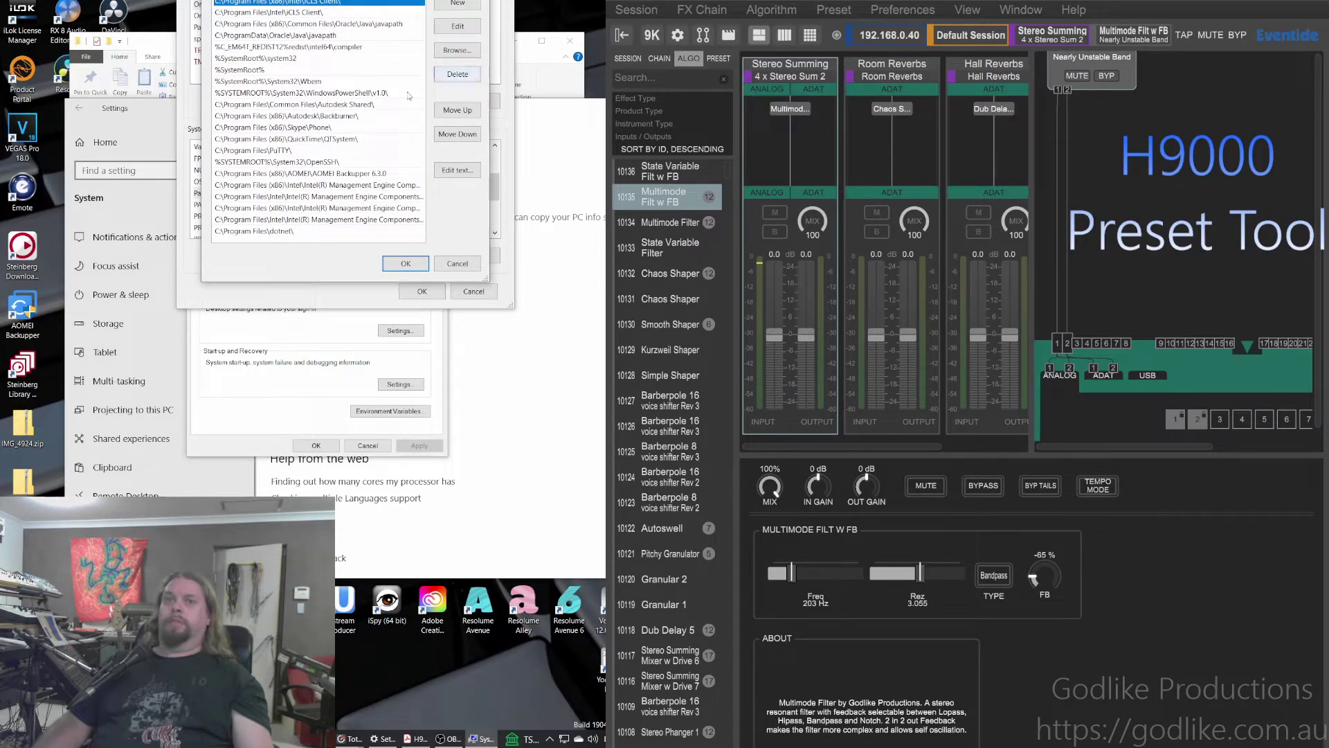
{"action": "left_click", "coordinate": [457, 4]}
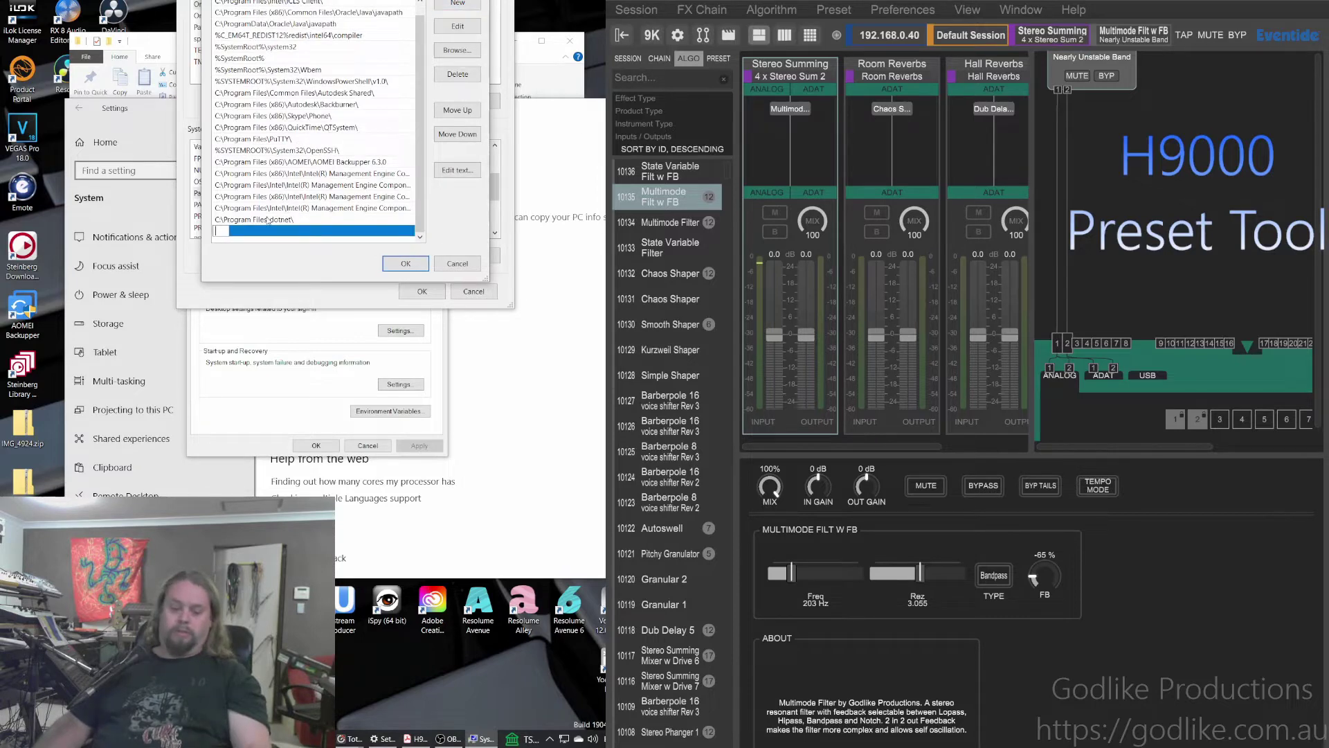
{"action": "key", "text": "ctrl+v"}
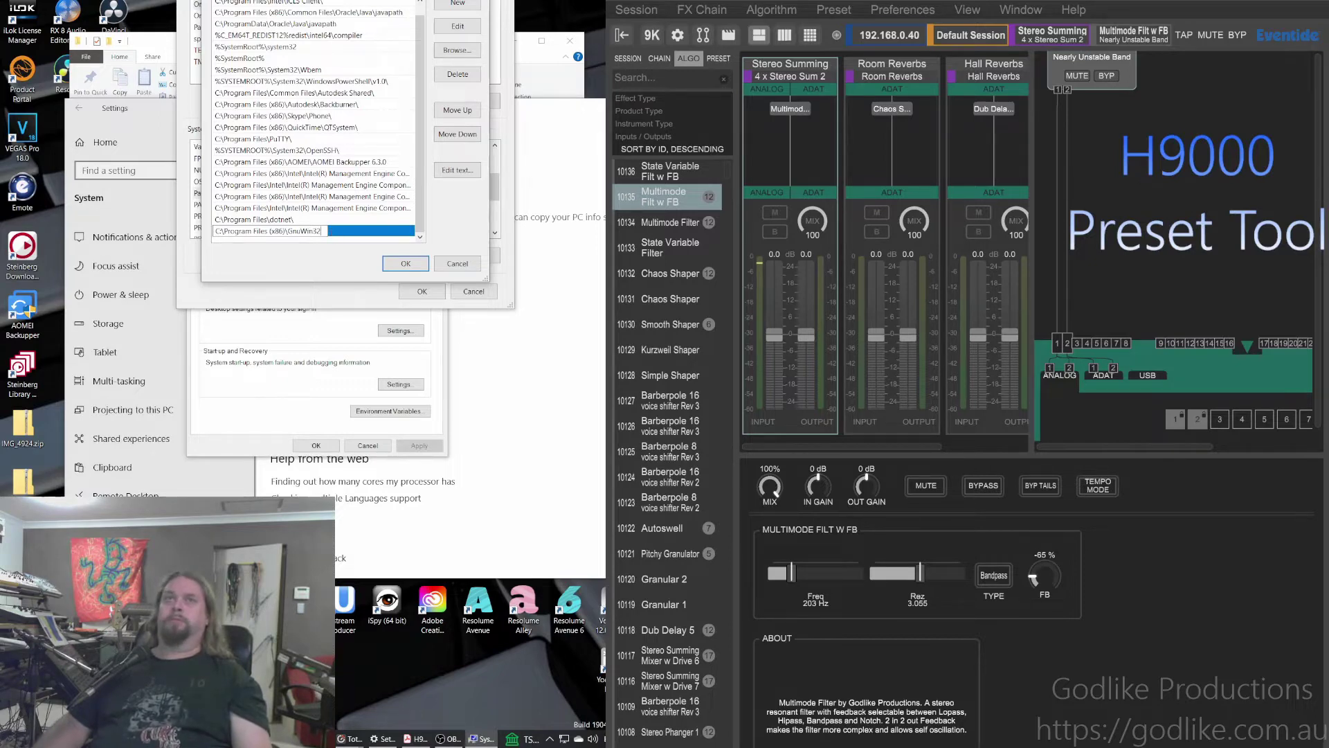
Browse to C:\Program Files (x86)\GnuWin32\bin in a new File Explorer window to check where the gzip executable is installed
{"action": "key", "text": "super+e"}
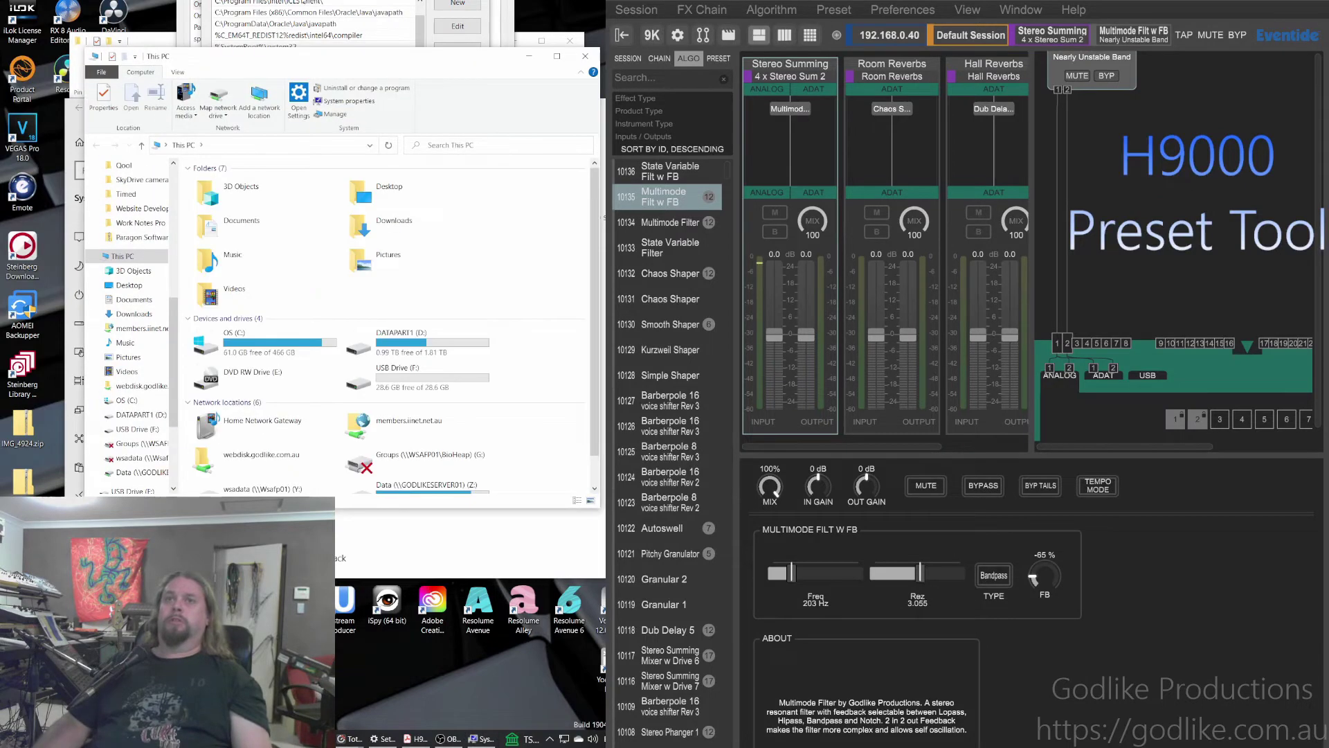
{"action": "double_click", "coordinate": [214, 354]}
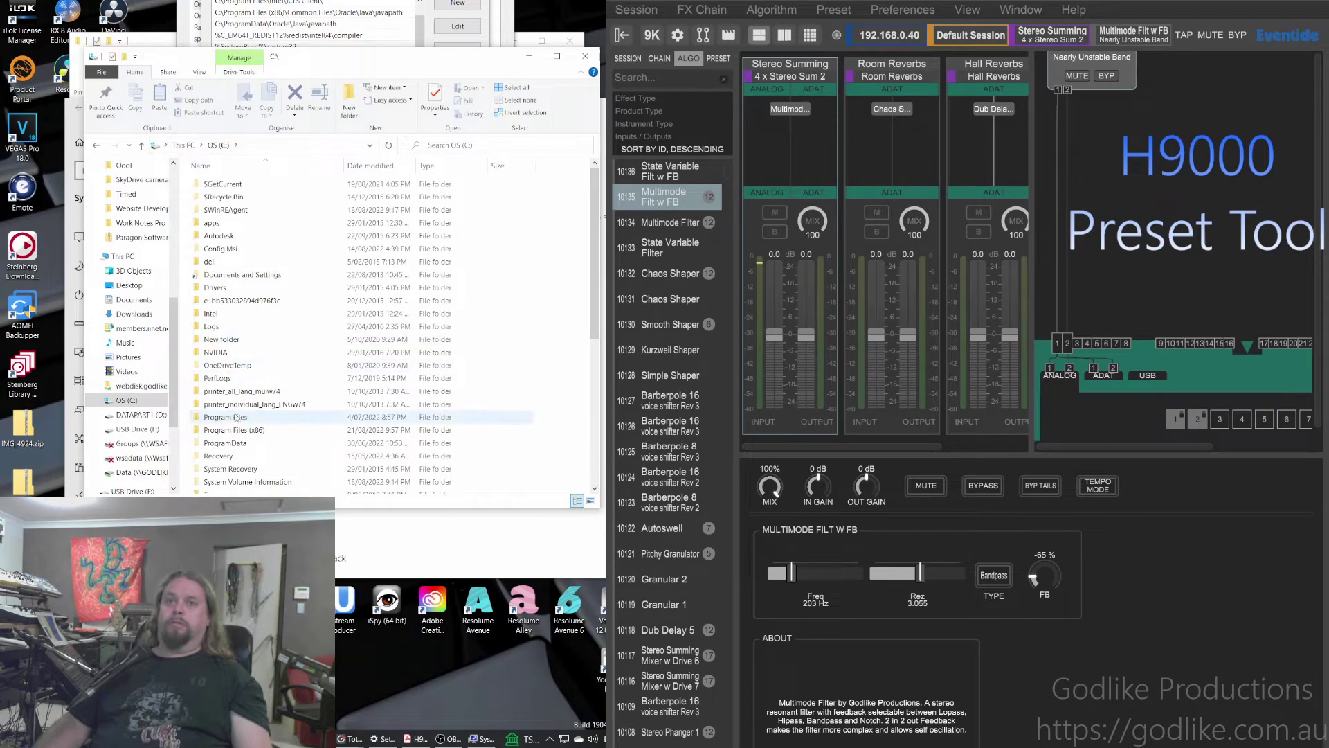
{"action": "double_click", "coordinate": [239, 430]}
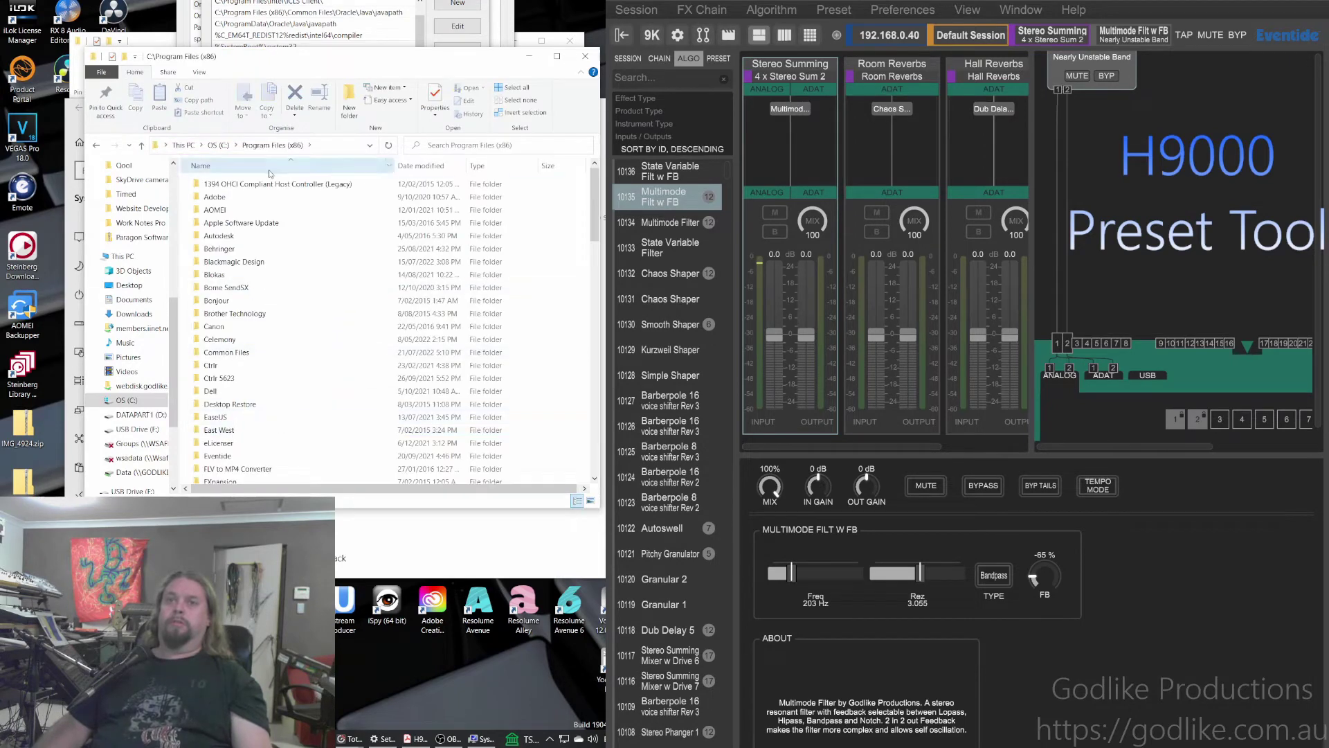
{"action": "left_click_drag", "start_coordinate": [310, 67], "coordinate": [308, 257]}
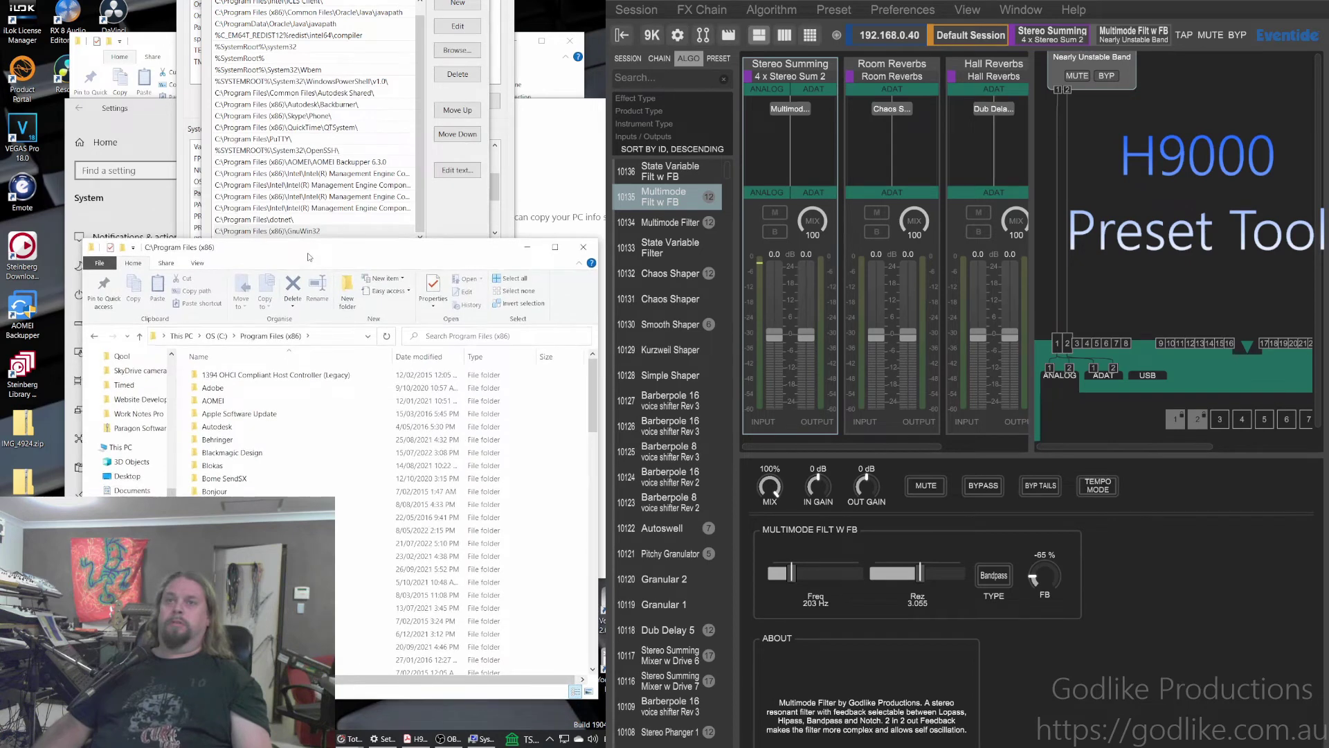
{"action": "scroll", "coordinate": [457, 594], "scroll_direction": "down", "scroll_amount": 2}
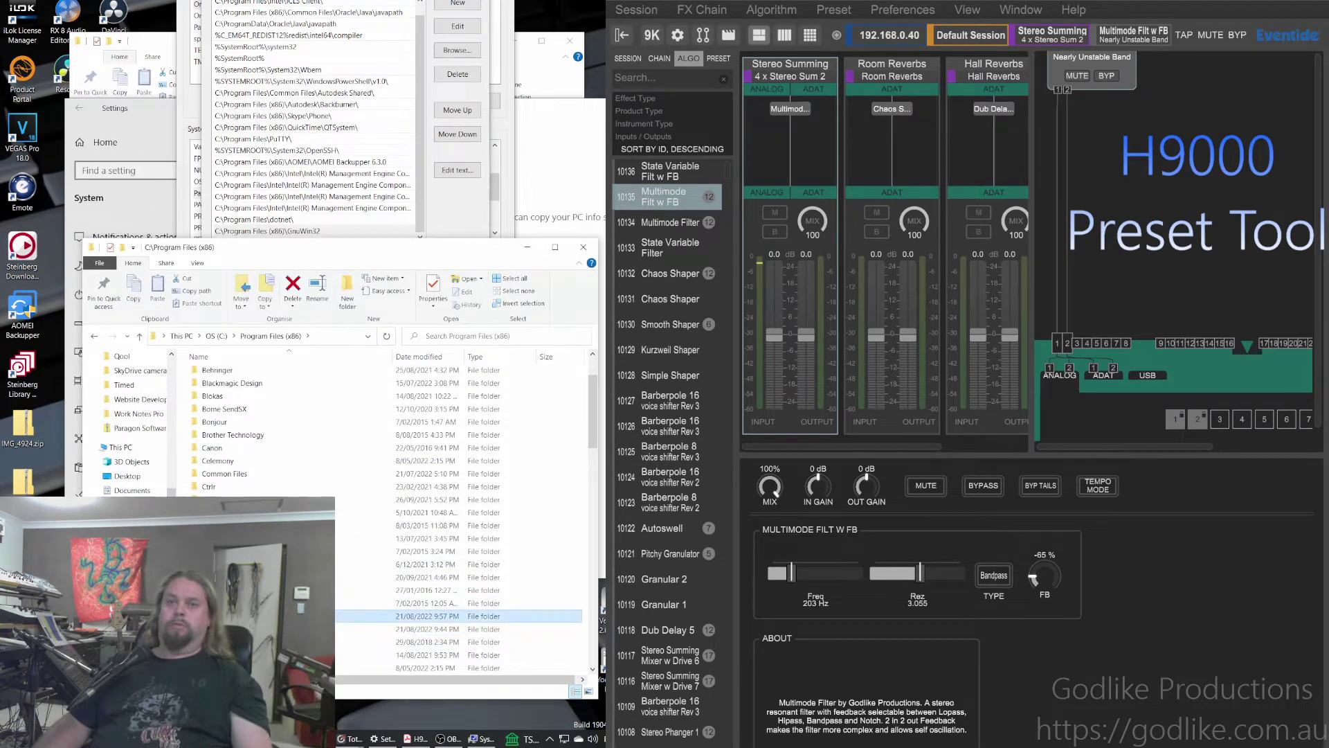
{"action": "double_click", "coordinate": [229, 616]}
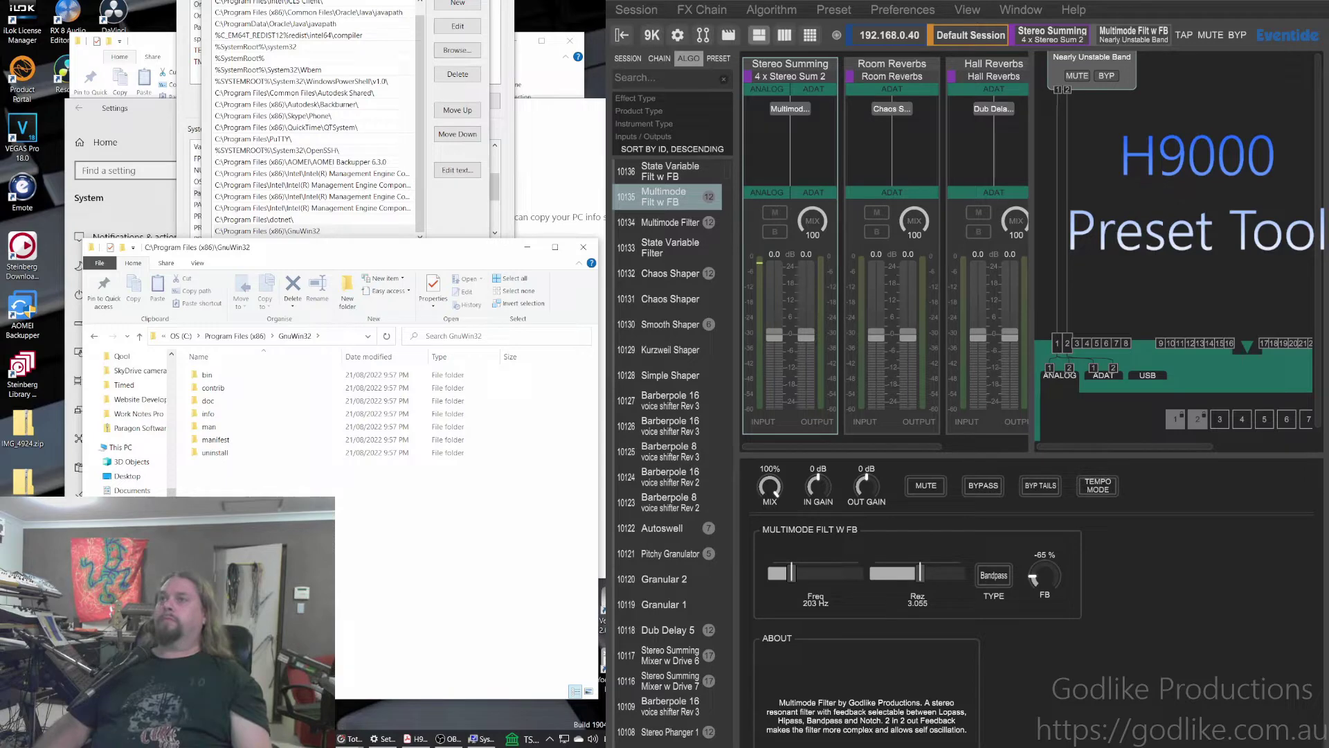
{"action": "double_click", "coordinate": [207, 375]}
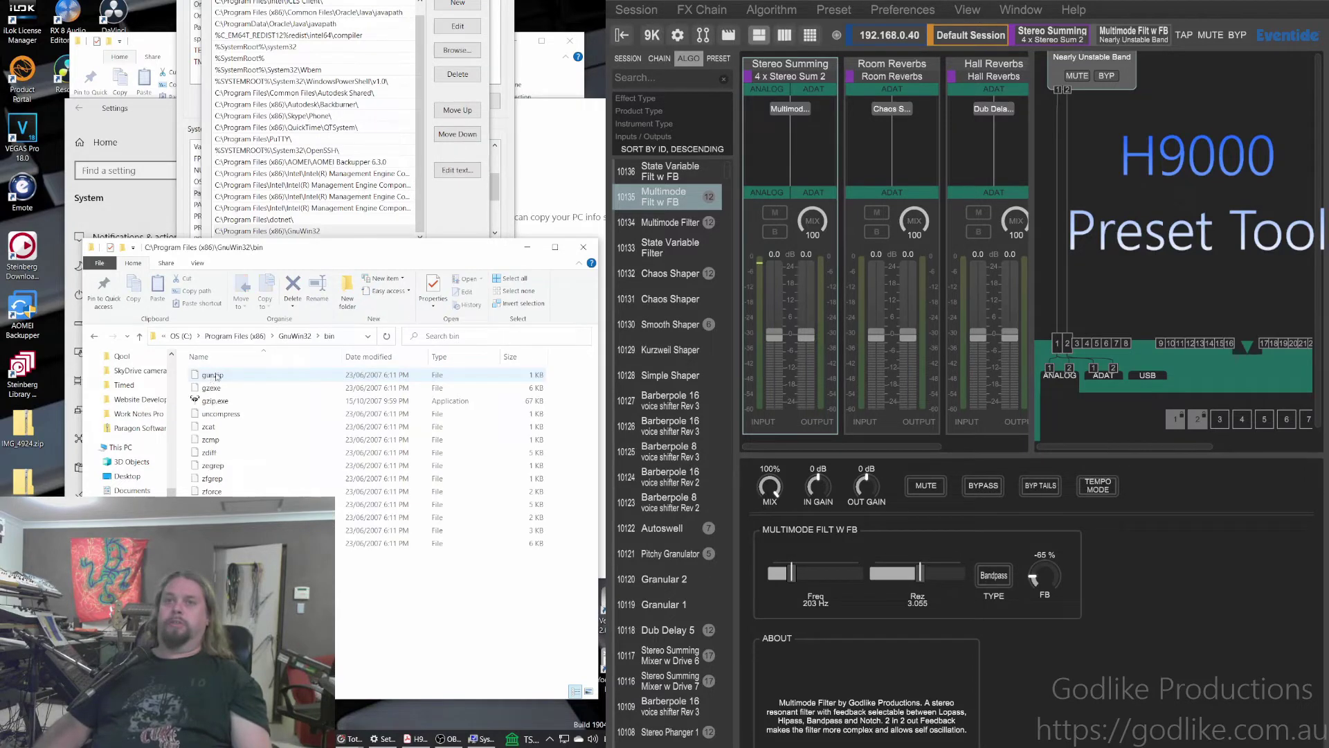
Change the GnuWin32 entry in the system Path variable to C:\Program Files (x86)\GnuWin32\bin\
{"action": "left_click", "coordinate": [293, 236]}
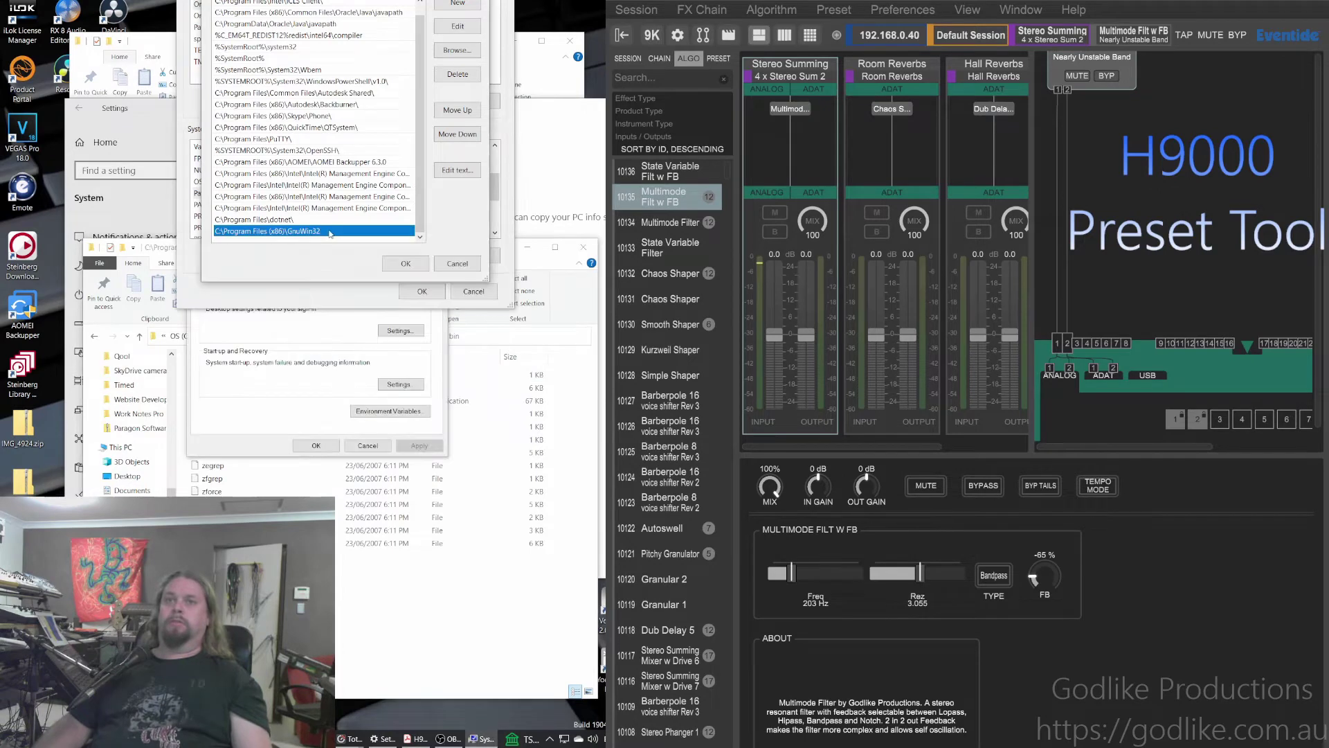
{"action": "double_click", "coordinate": [331, 233]}
{"action": "left_click", "coordinate": [326, 231]}
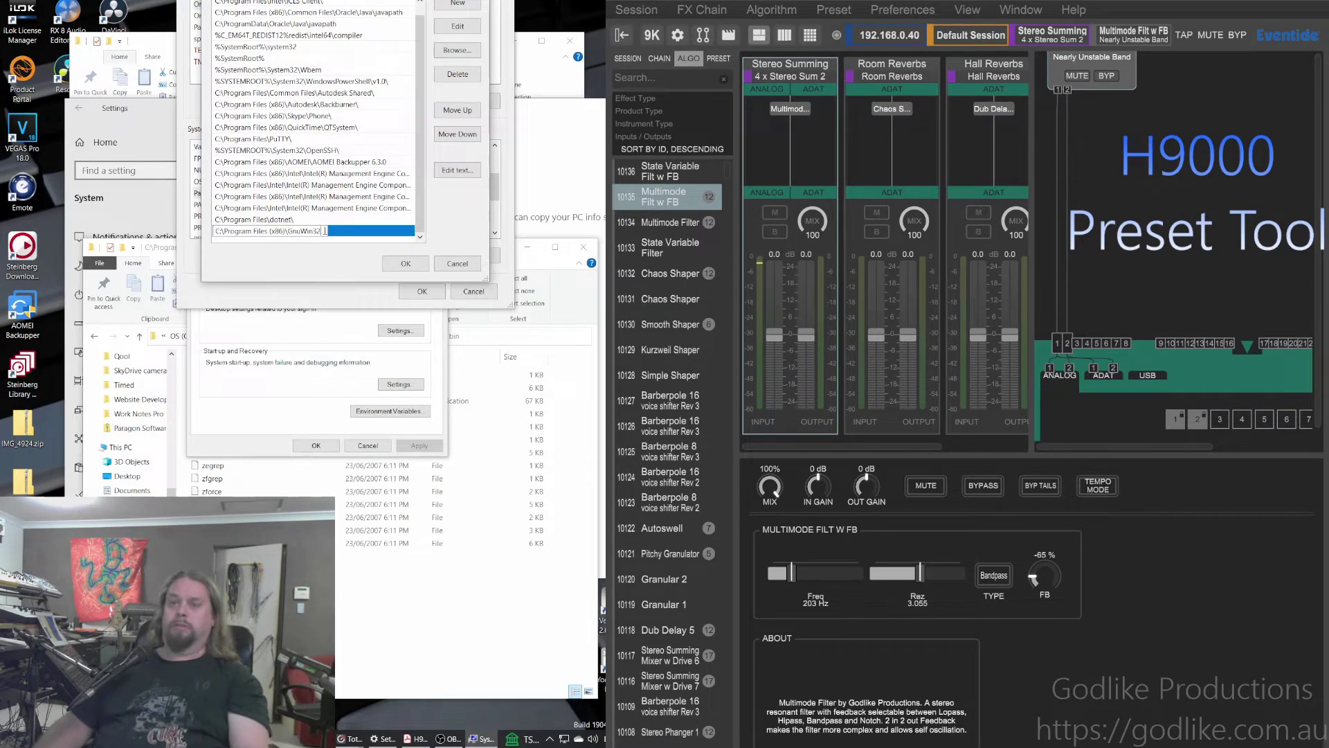
{"action": "type", "text": "\\bin"}
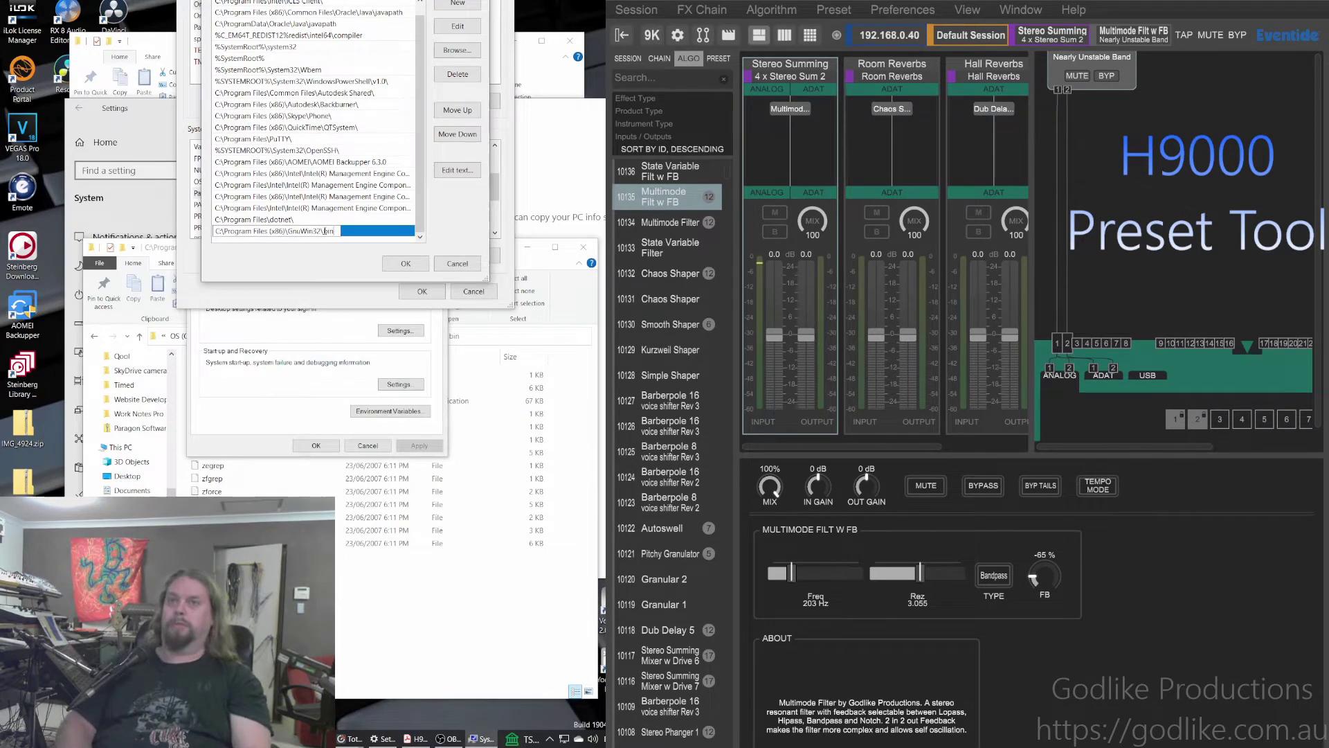
{"action": "type", "text": "\\"}
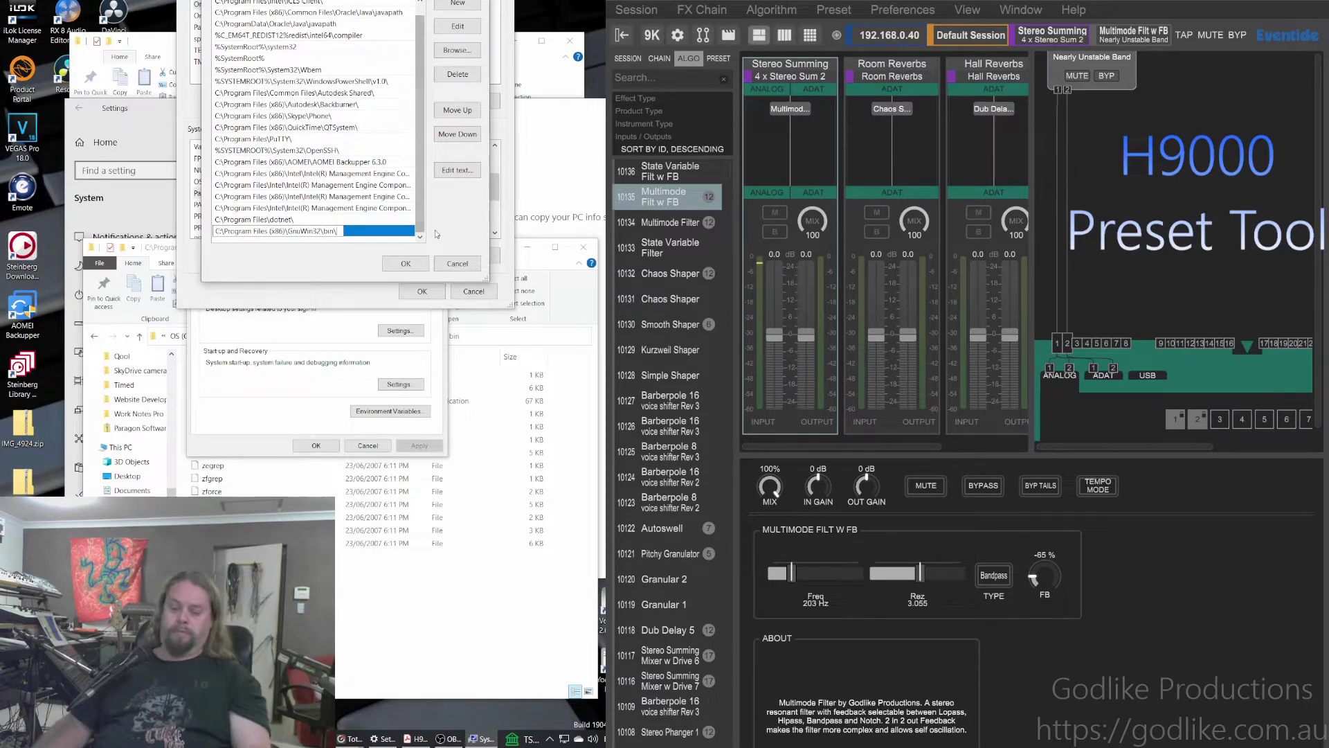
{"action": "key", "text": "Return"}
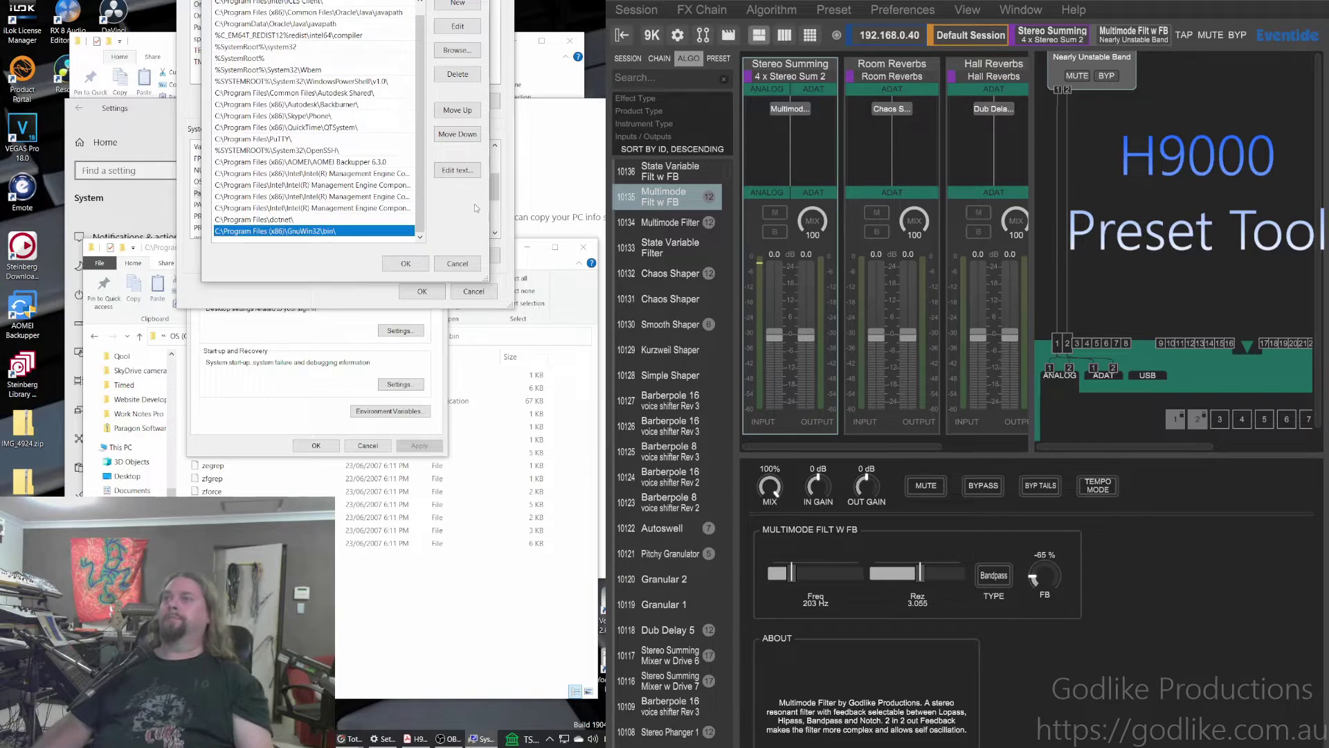
Save the edited Path variable and accept the Environment Variables and System Properties dialogs
{"action": "left_click", "coordinate": [407, 264]}
{"action": "left_click", "coordinate": [425, 293]}
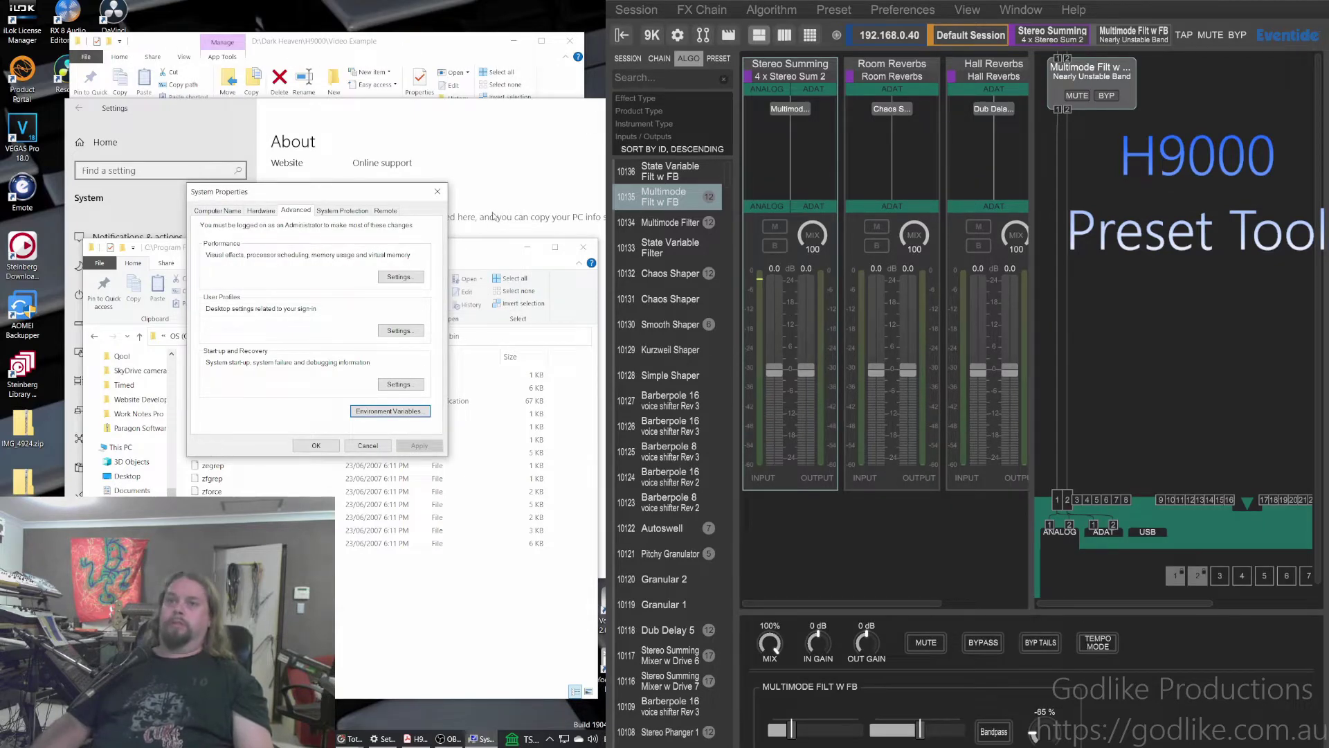
{"action": "left_click", "coordinate": [316, 445]}
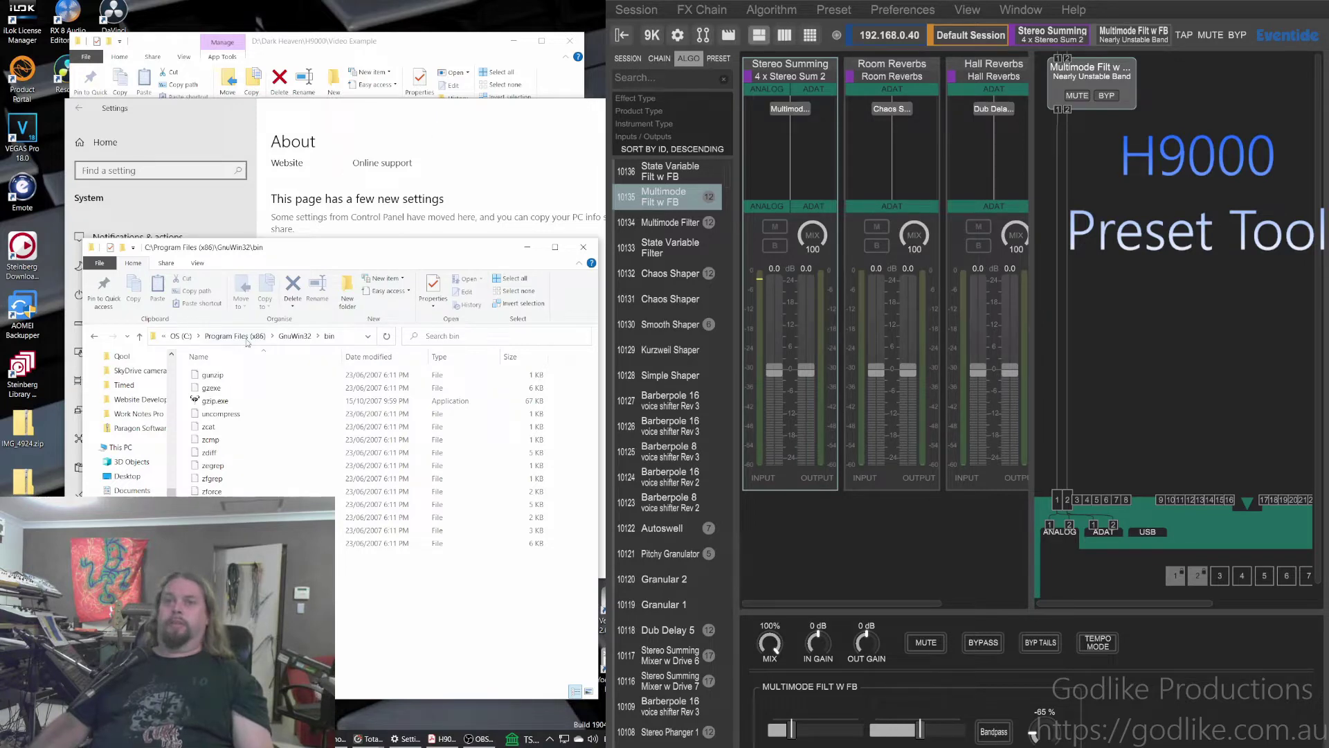
Close the GnuWin32 bin folder window and the Settings About window, leaving the Video Example folder open
{"action": "mouse_move", "coordinate": [244, 408]}
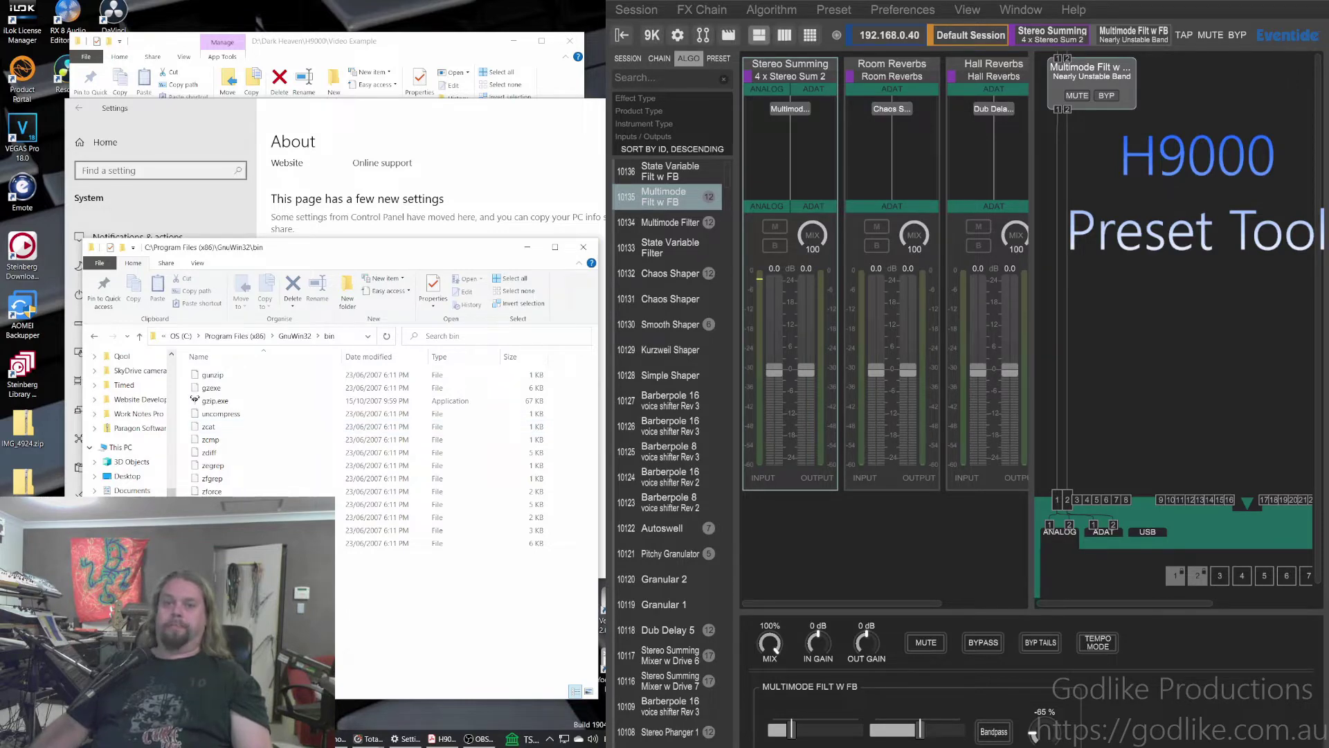
{"action": "key", "text": "ctrl+w"}
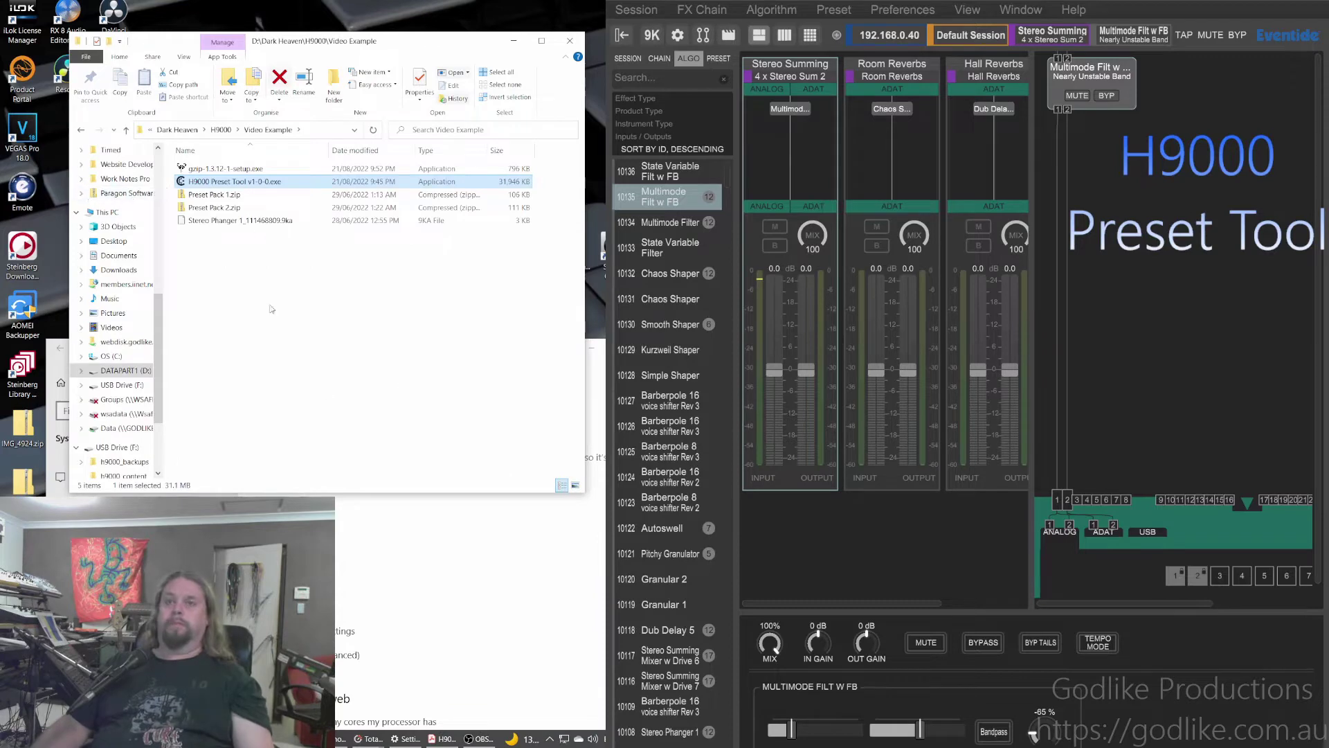
{"action": "left_click", "coordinate": [436, 613]}
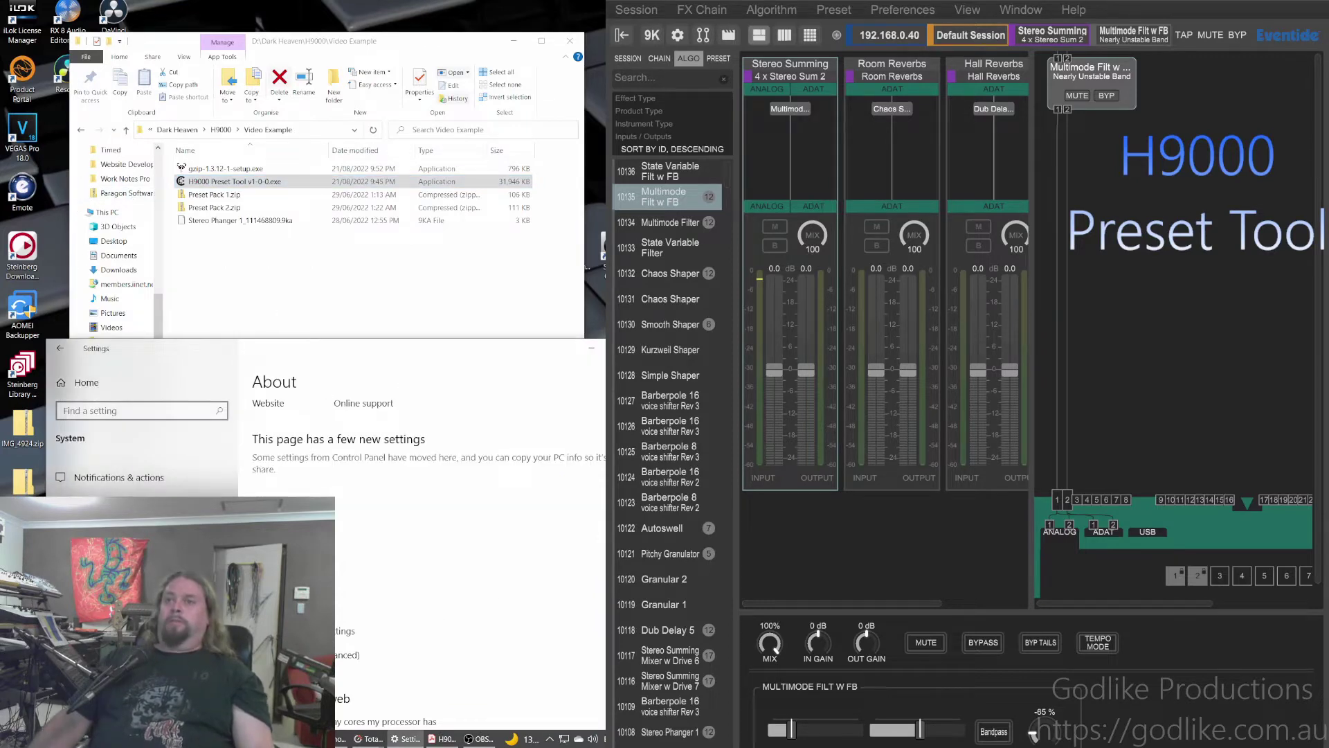
{"action": "left_click_drag", "start_coordinate": [442, 362], "coordinate": [447, 105]}
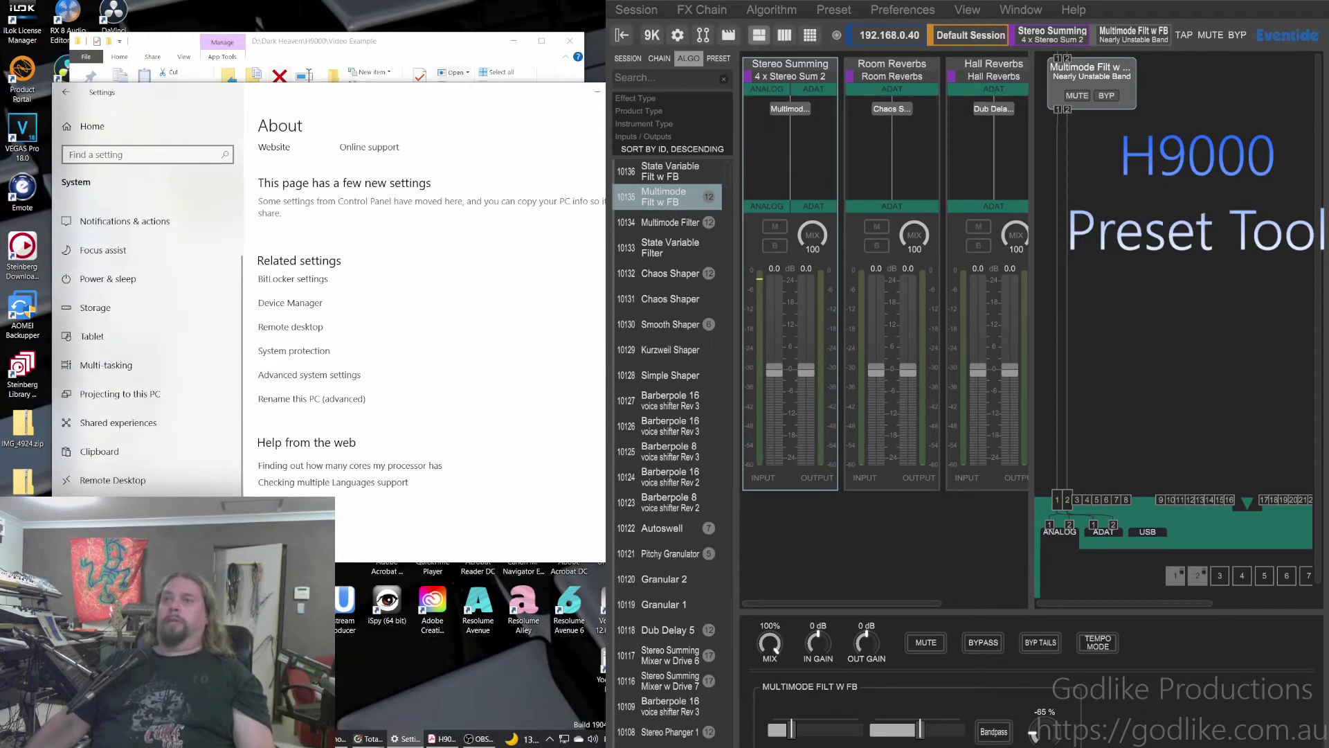
{"action": "key", "text": "alt+F4"}
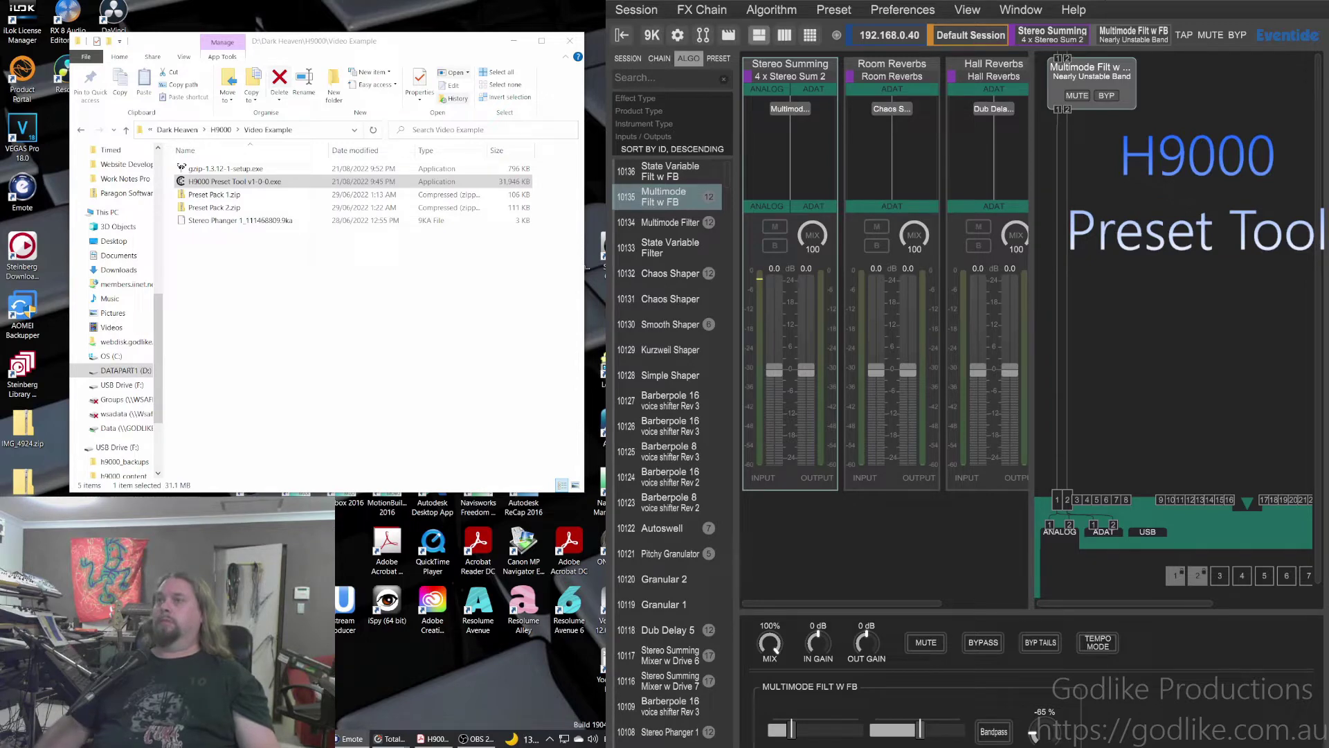
Reduce the height of the Emote window so that it ends above the taskbar
{"action": "scroll", "coordinate": [668, 550], "scroll_direction": "down", "scroll_amount": 3}
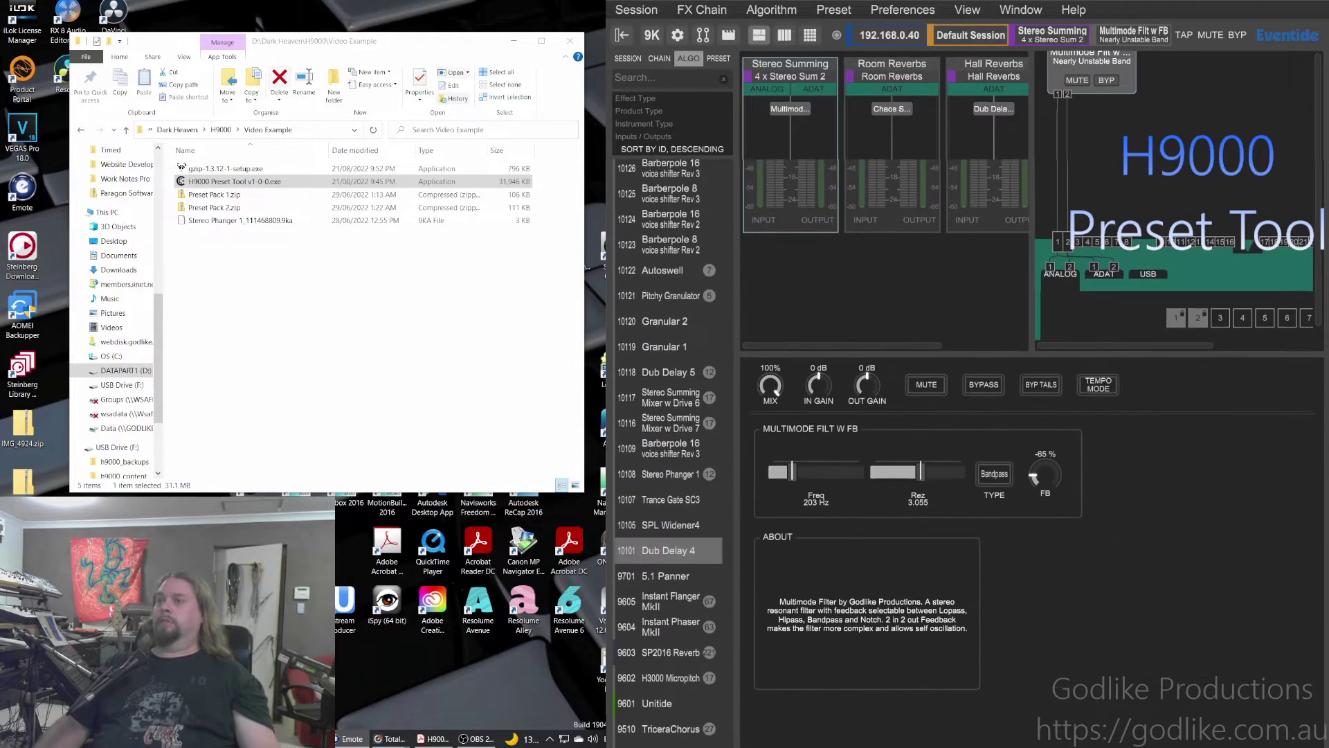
{"action": "scroll", "coordinate": [668, 550], "scroll_direction": "up", "scroll_amount": 3}
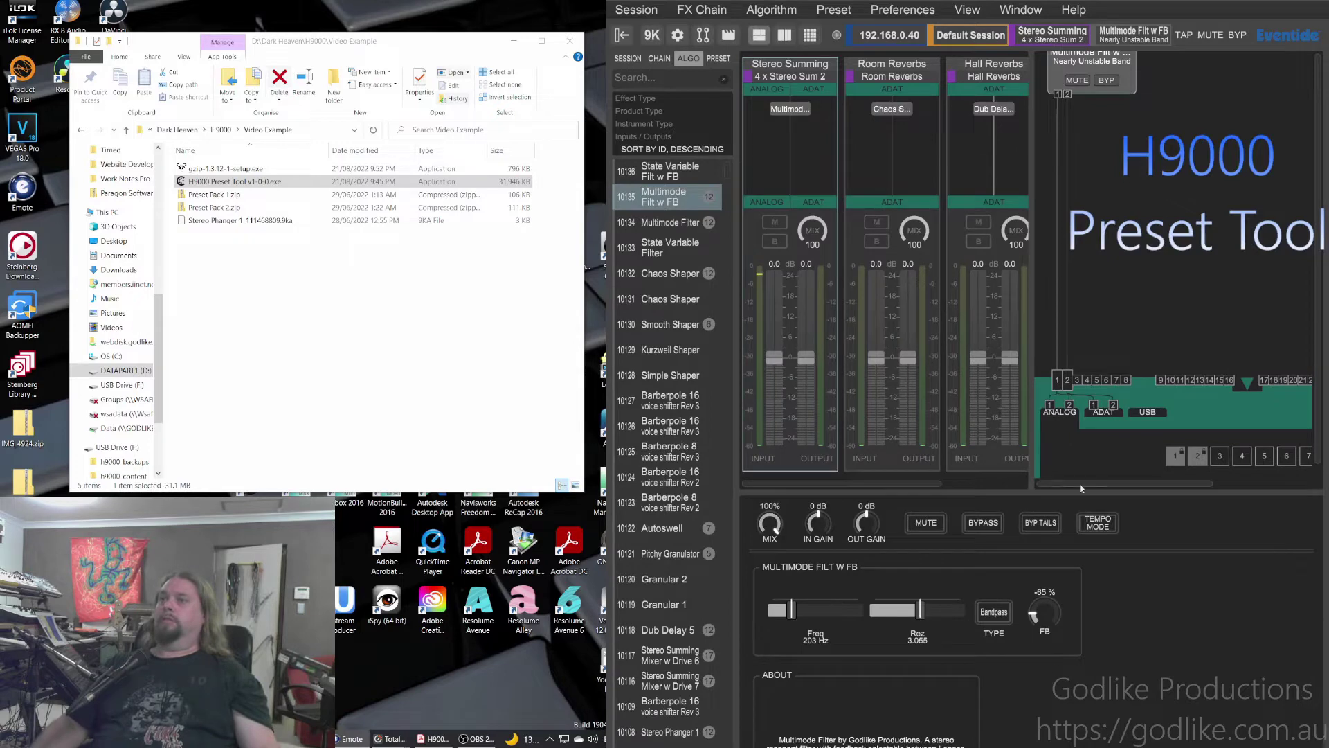
{"action": "left_click_drag", "start_coordinate": [949, 746], "coordinate": [949, 605]}
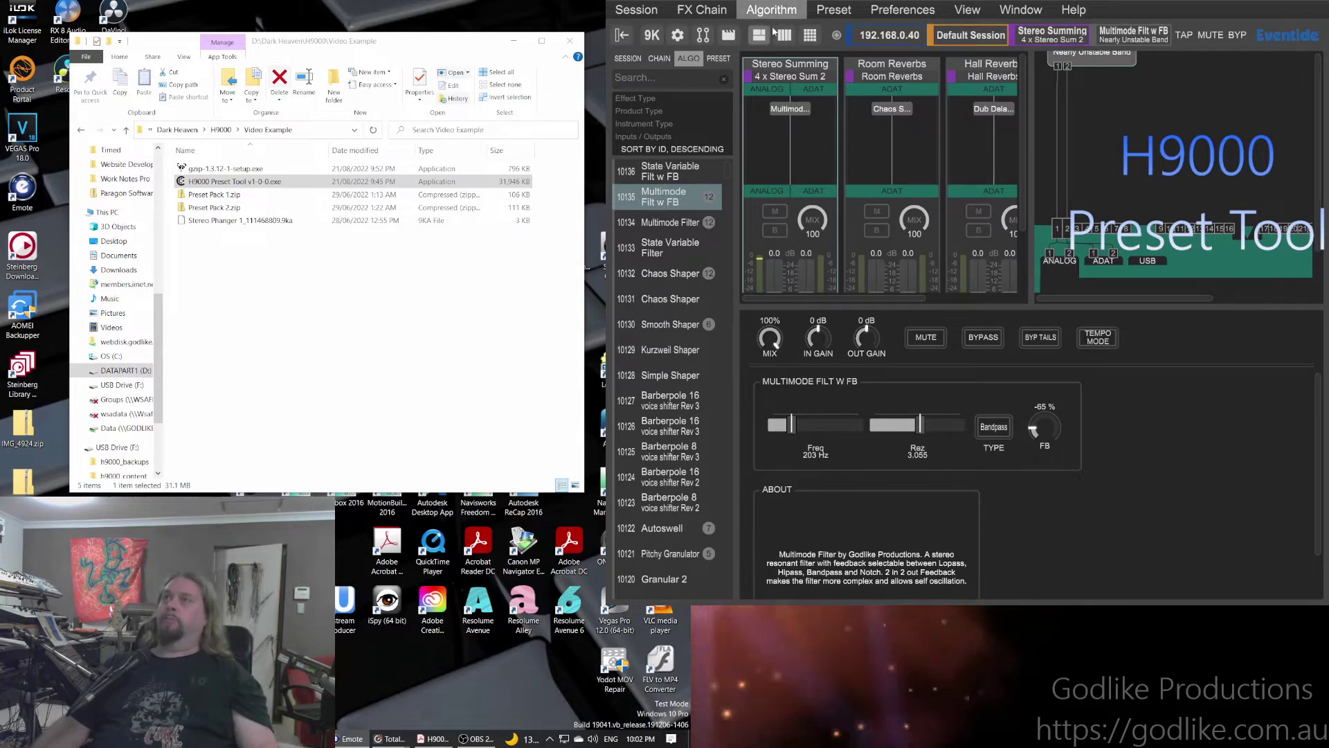
Import the algorithm file Stereo Phanger 1_111468809.9ka into the H9000 from the Video Example folder on drive D
{"action": "left_click", "coordinate": [773, 111]}
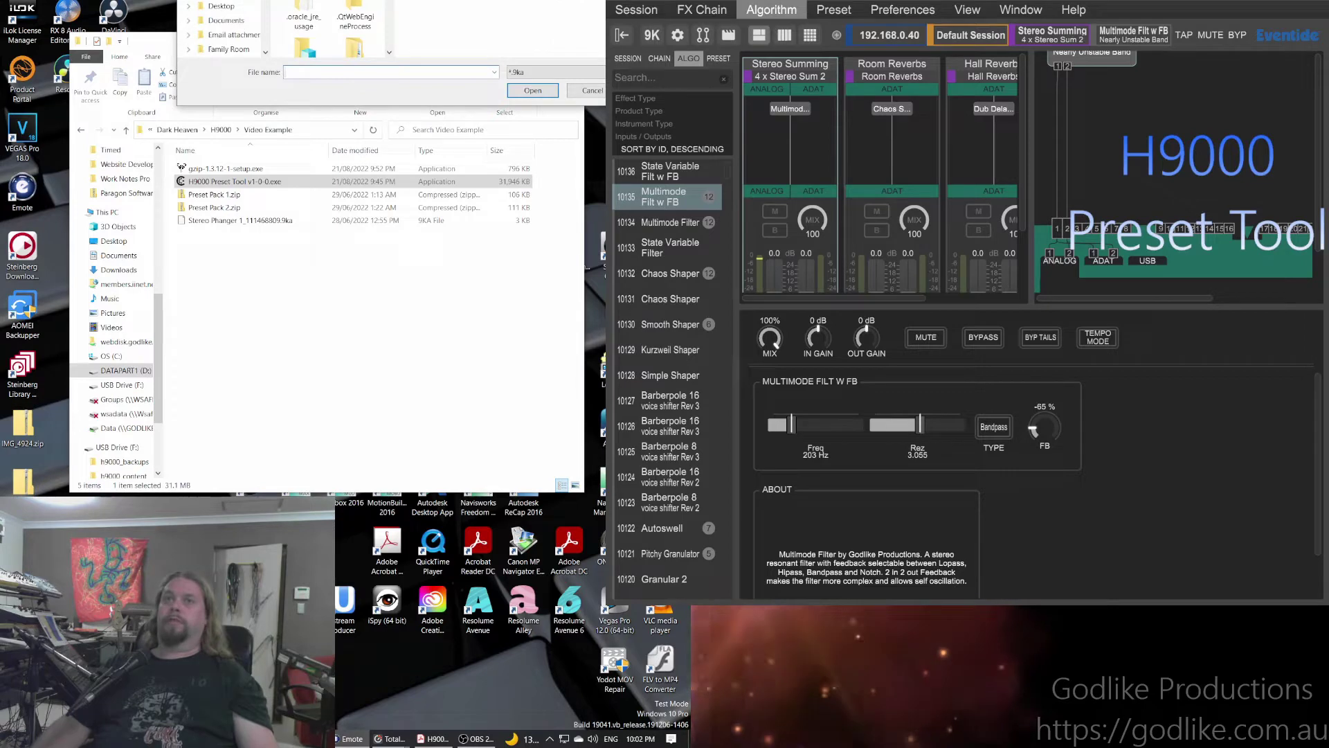
{"action": "scroll", "coordinate": [225, 28], "scroll_direction": "down", "scroll_amount": 2}
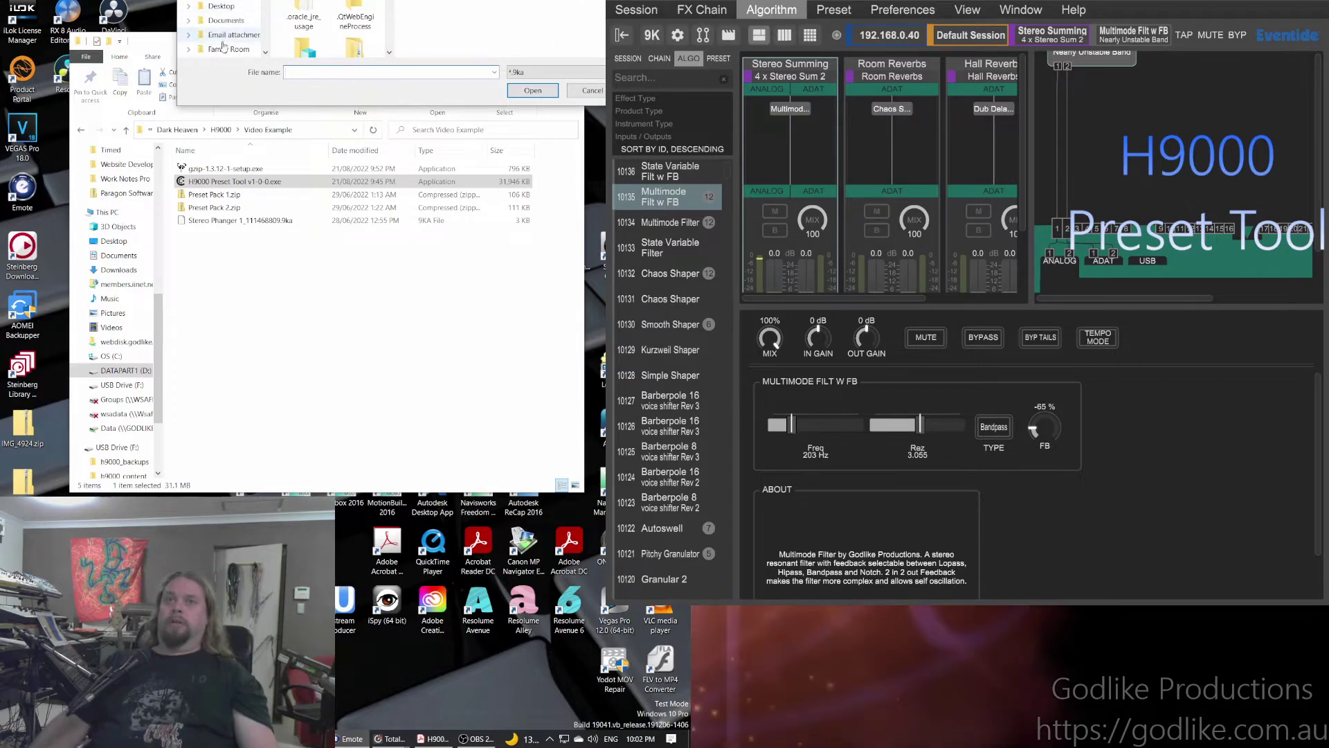
{"action": "scroll", "coordinate": [225, 21], "scroll_direction": "down", "scroll_amount": 5}
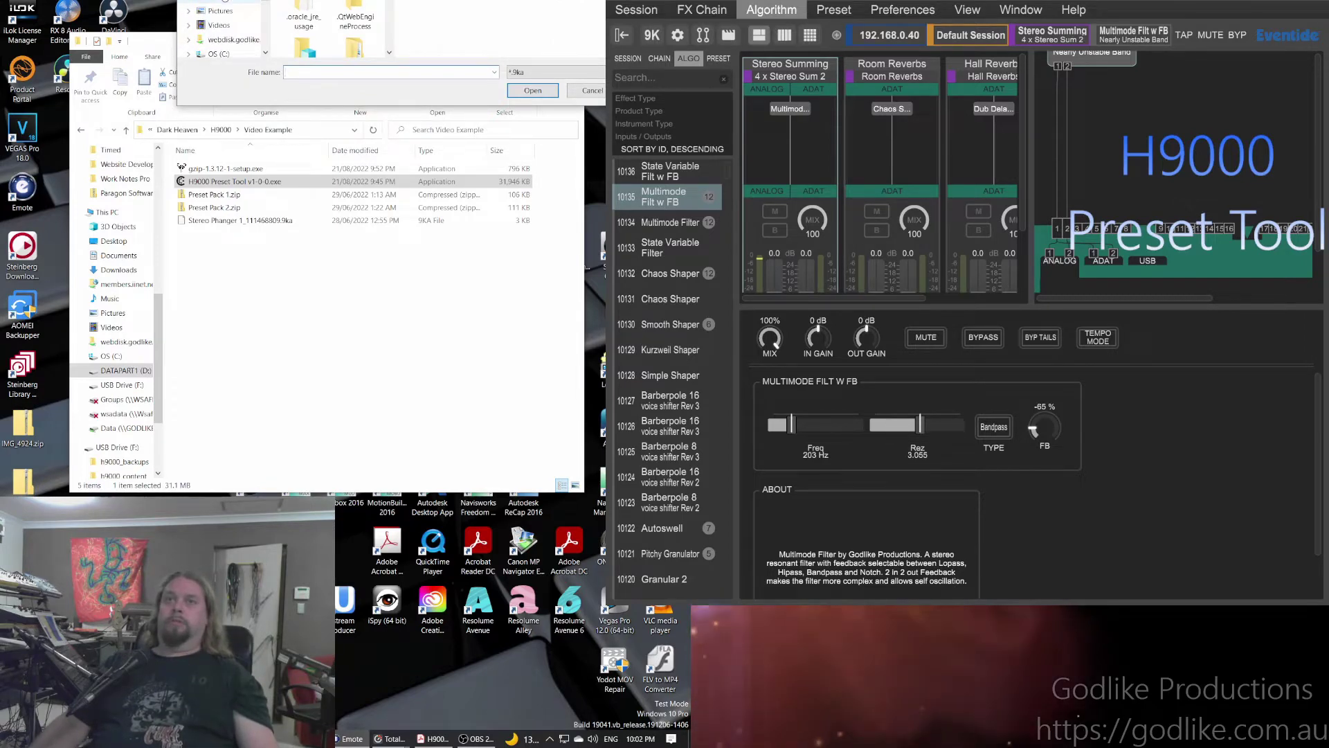
{"action": "left_click", "coordinate": [228, 20]}
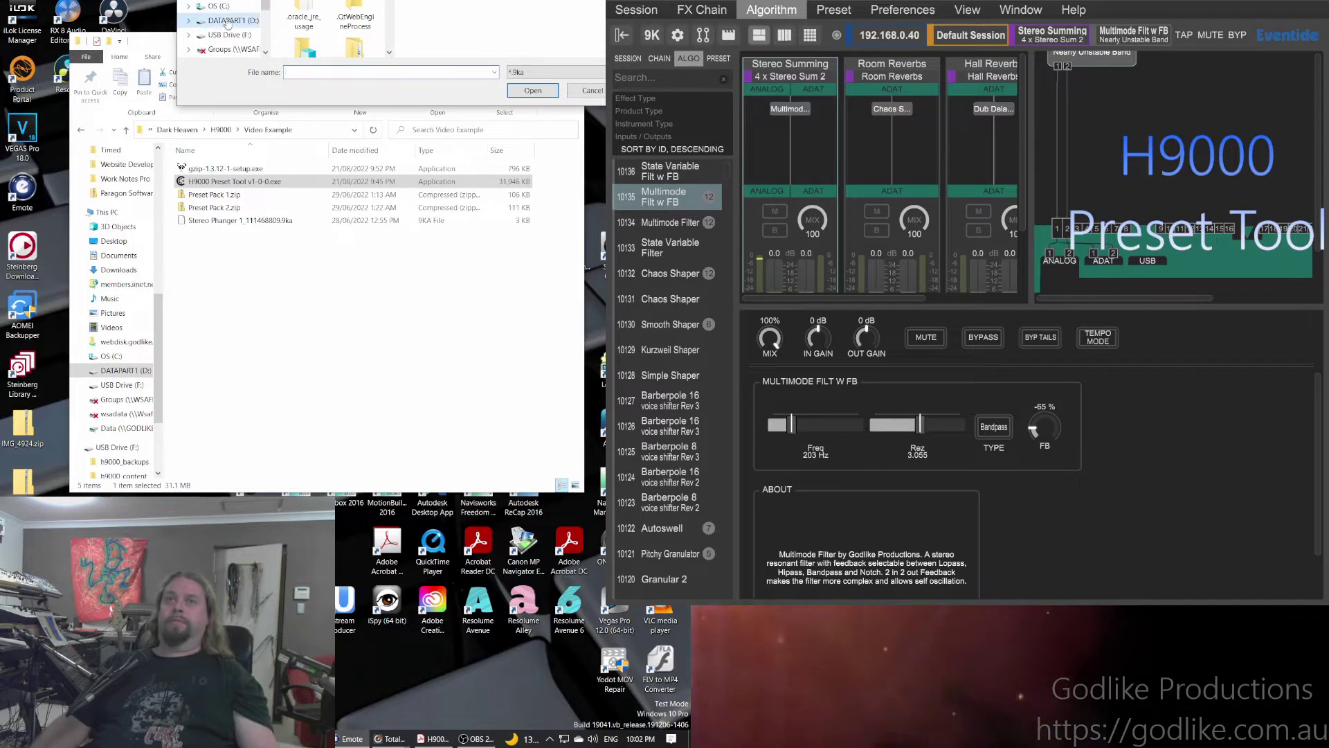
{"action": "scroll", "coordinate": [323, 26], "scroll_direction": "down", "scroll_amount": 3}
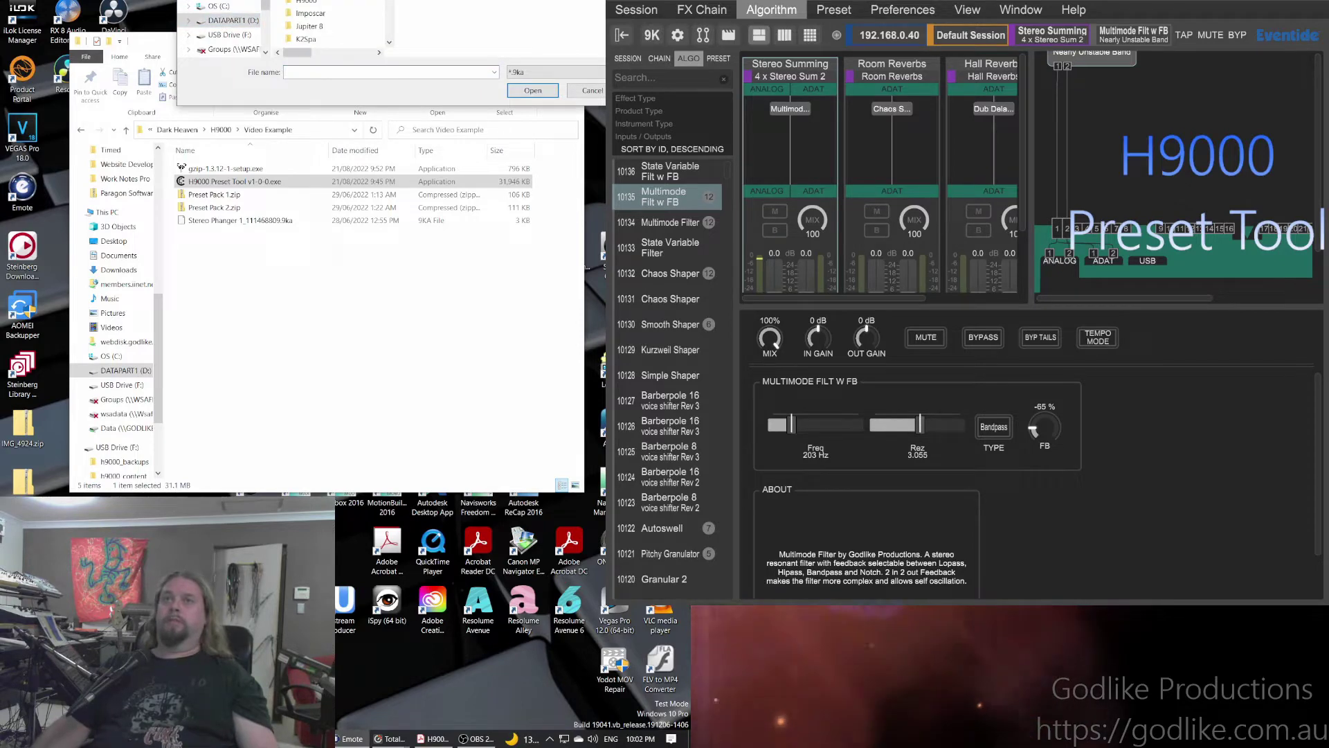
{"action": "double_click", "coordinate": [313, 2]}
{"action": "scroll", "coordinate": [324, 28], "scroll_direction": "down", "scroll_amount": 3}
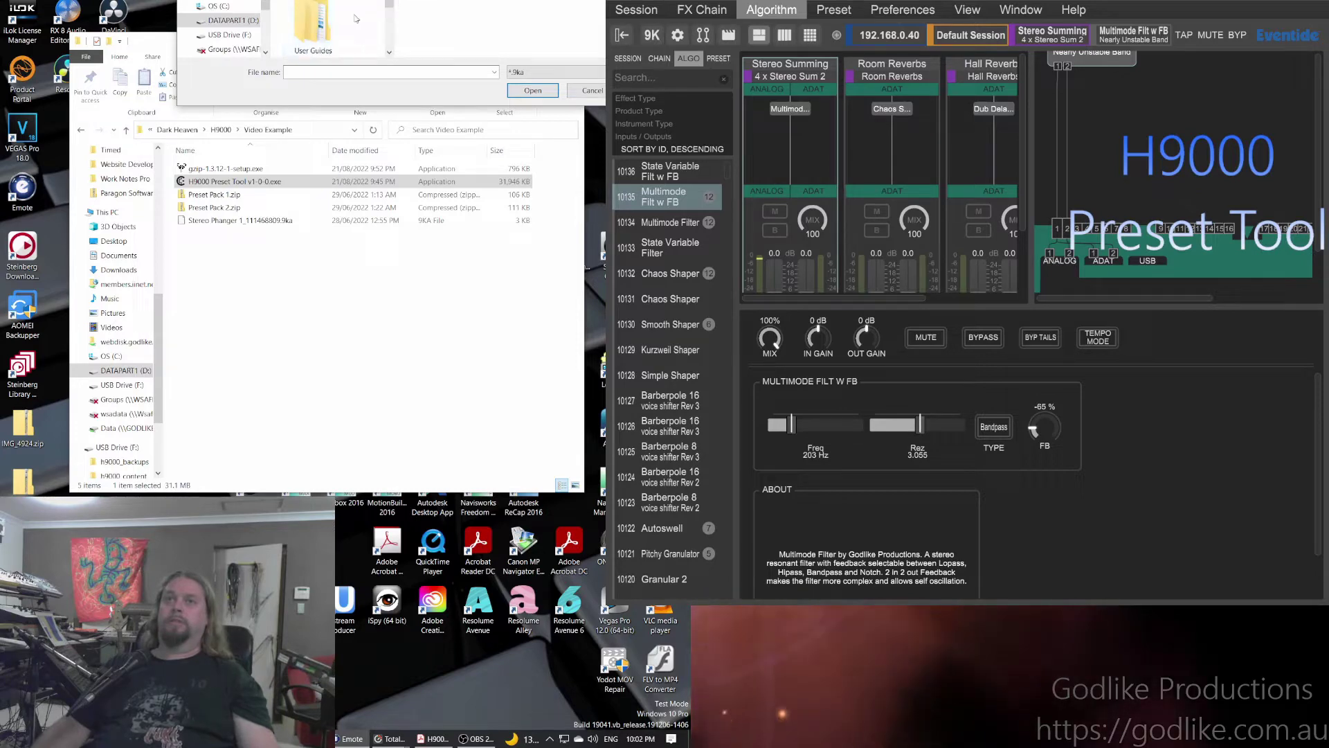
{"action": "scroll", "coordinate": [318, 17], "scroll_direction": "down", "scroll_amount": 3}
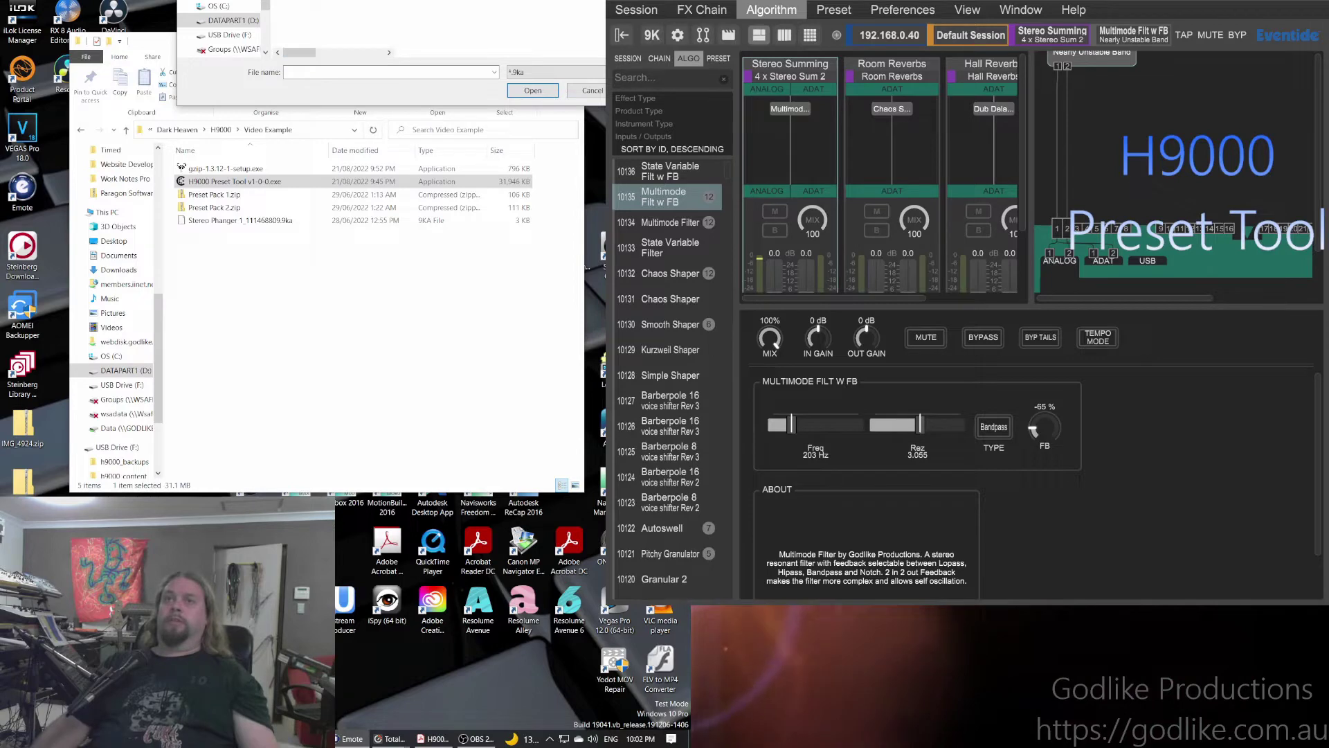
{"action": "left_click", "coordinate": [318, 3]}
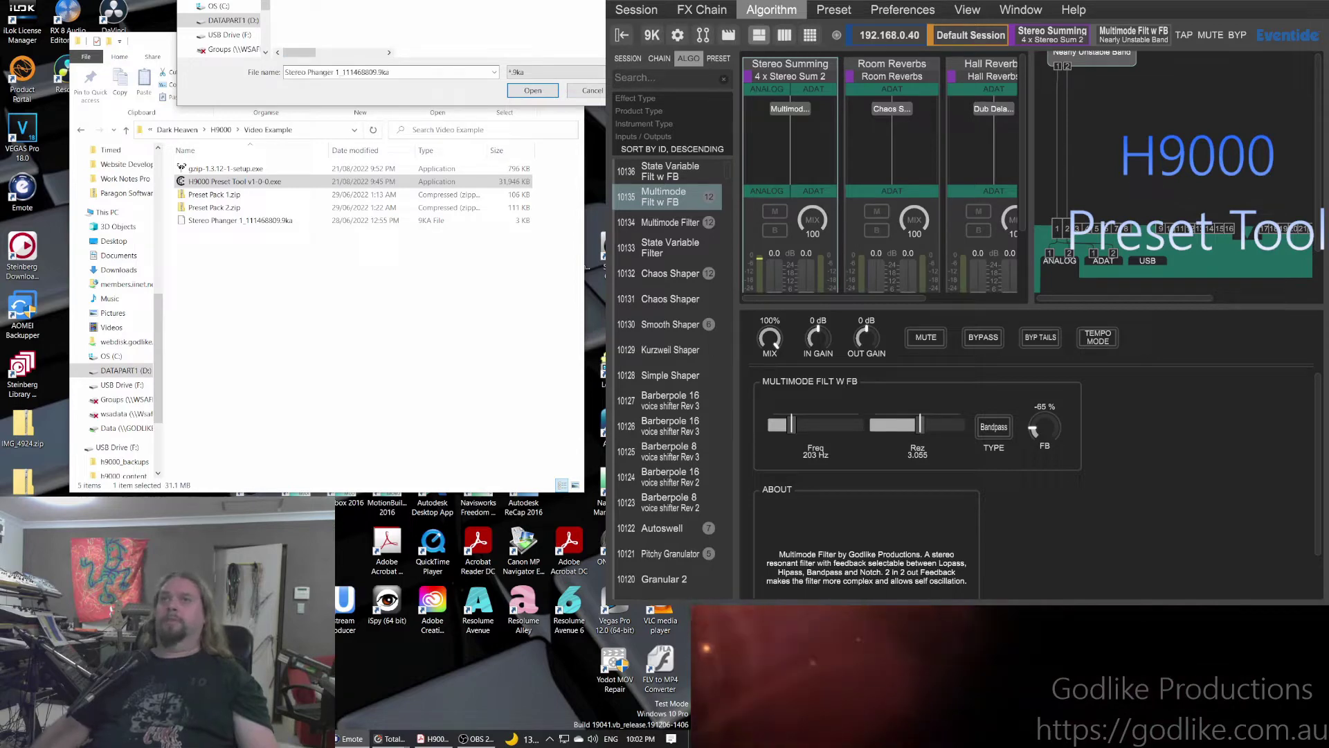
{"action": "left_click", "coordinate": [532, 91]}
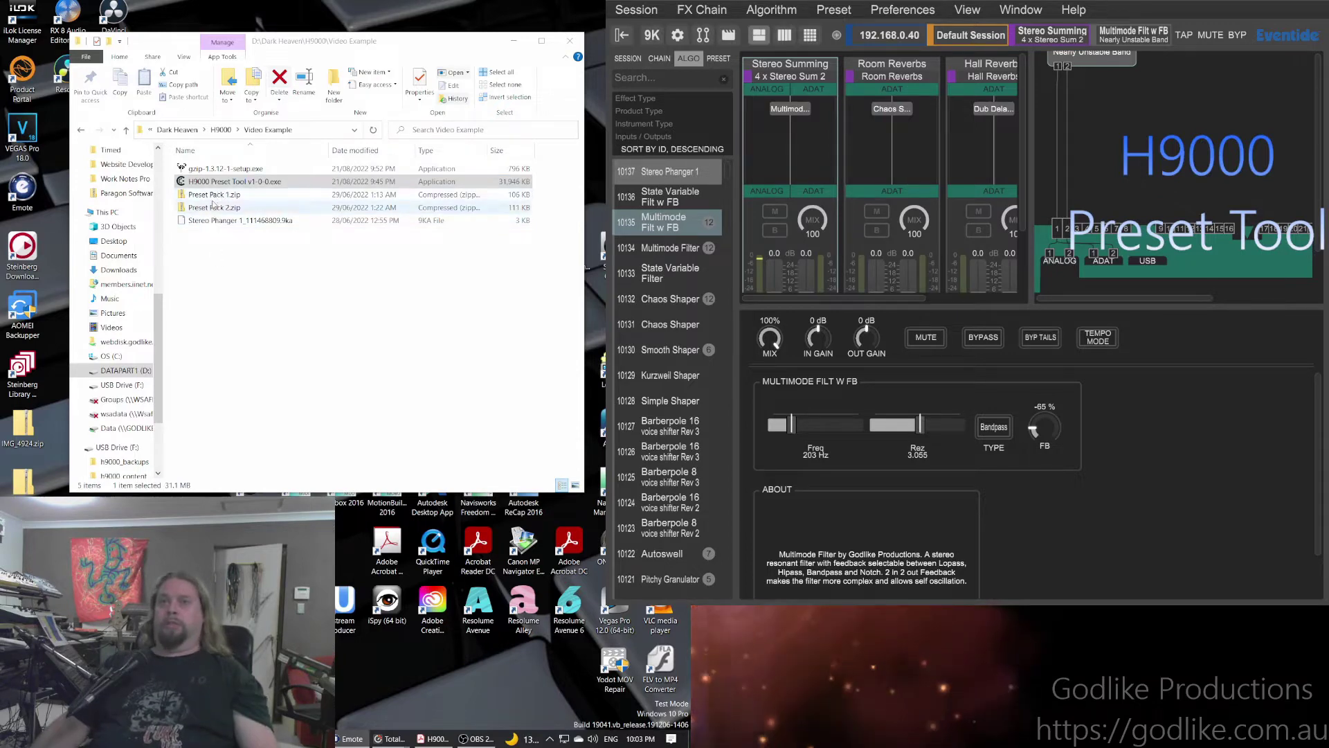
Extract Preset Pack 1.zip to D:\Dark Heaven\H9000\Video Example\Preset Pack 1
{"action": "right_click", "coordinate": [225, 199]}
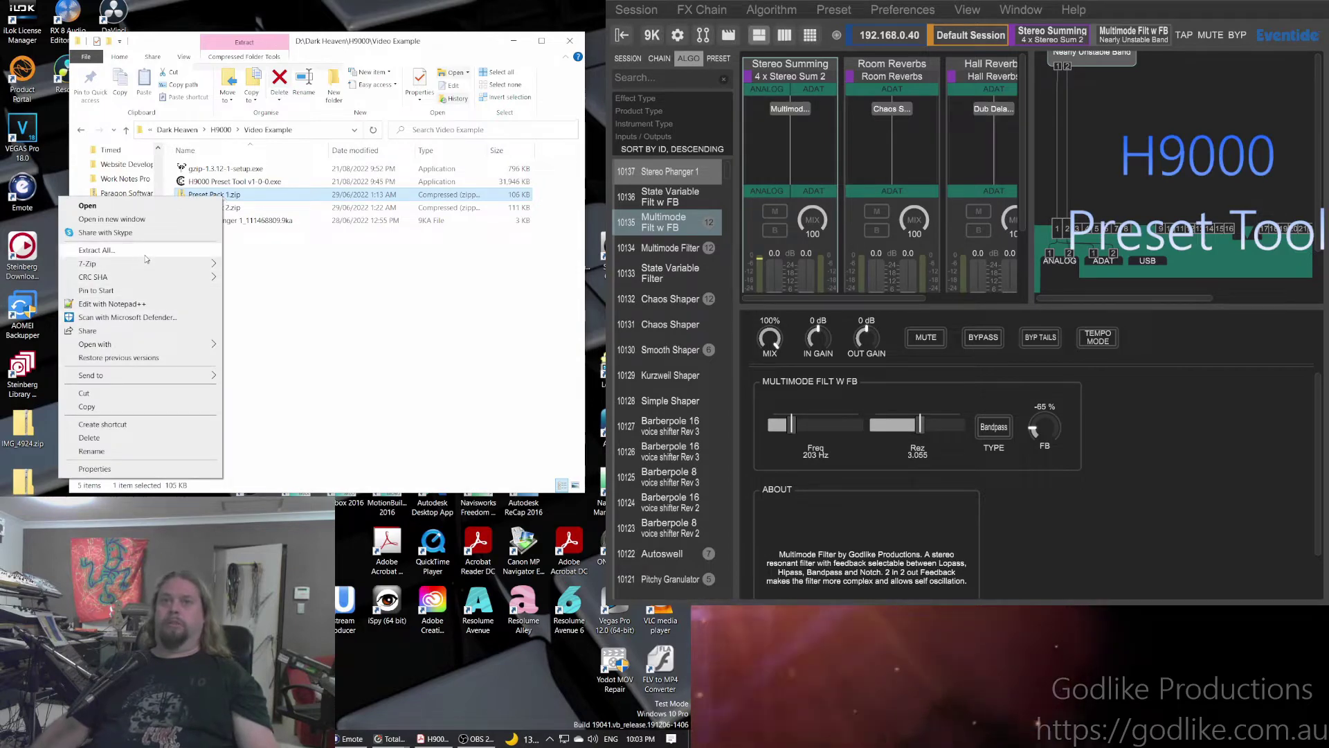
{"action": "left_click", "coordinate": [97, 250]}
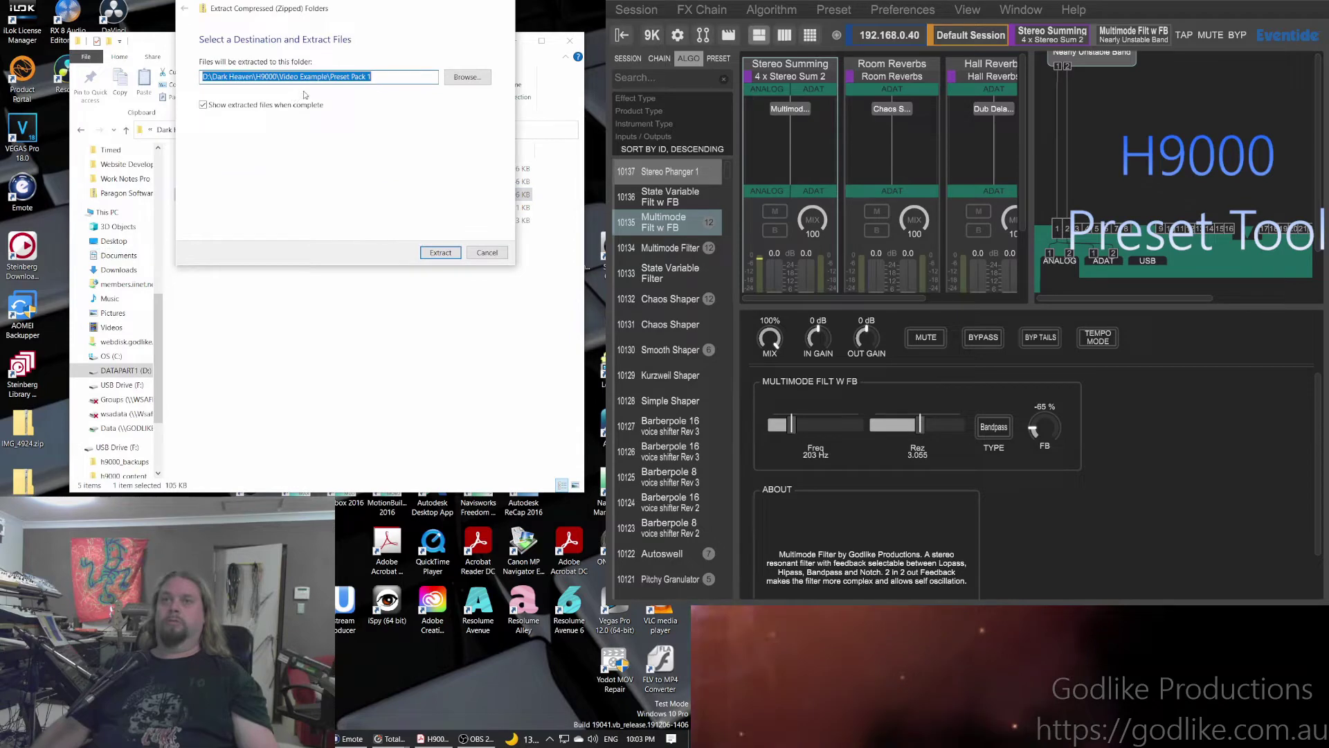
{"action": "left_click", "coordinate": [436, 253]}
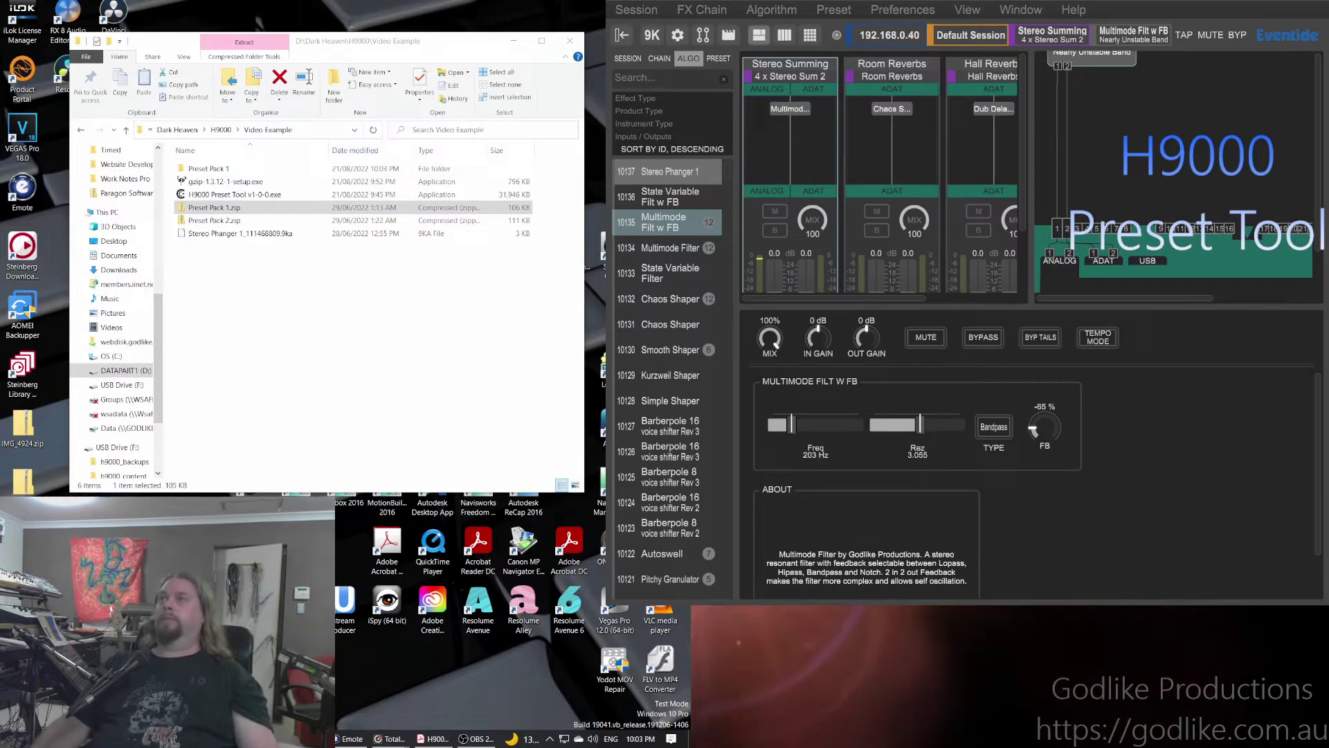
Extract Preset Pack 2.zip into the existing folder D:\Dark Heaven\H9000\Video Example\Preset Pack 1
{"action": "left_click", "coordinate": [228, 221]}
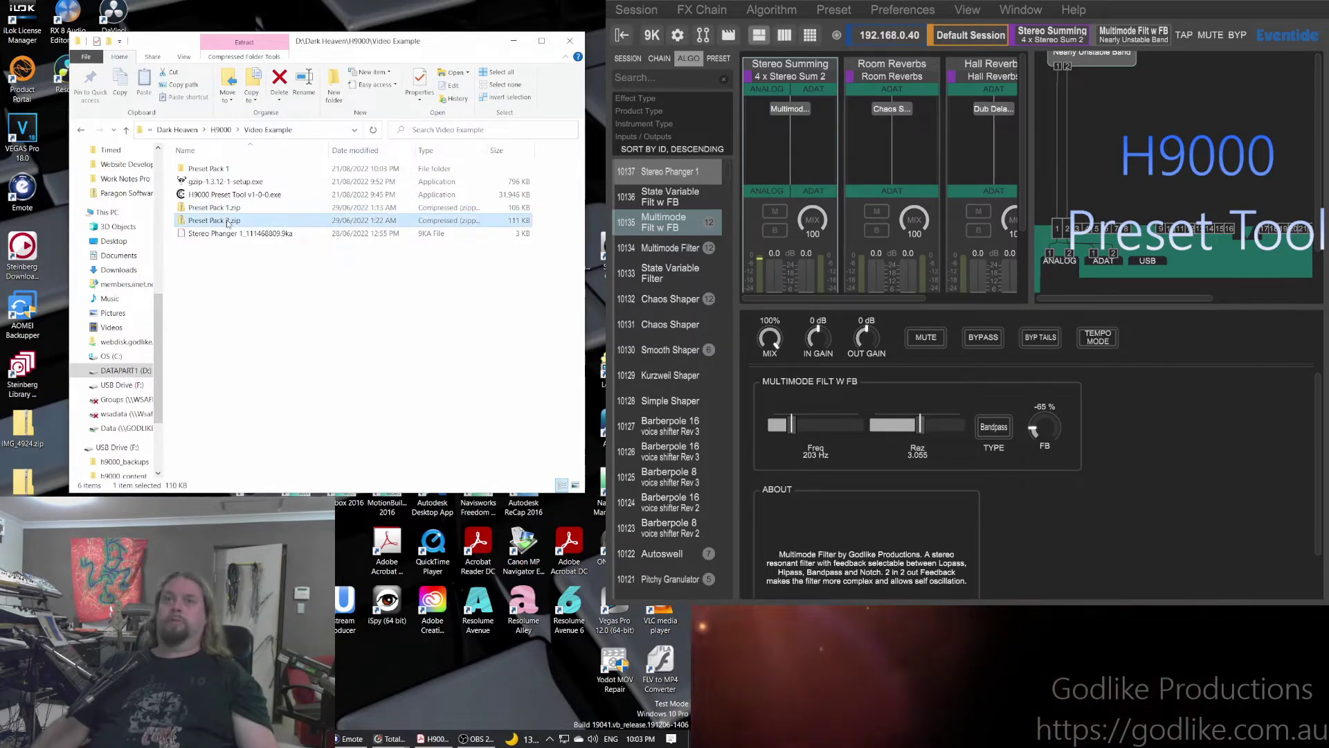
{"action": "right_click", "coordinate": [227, 221]}
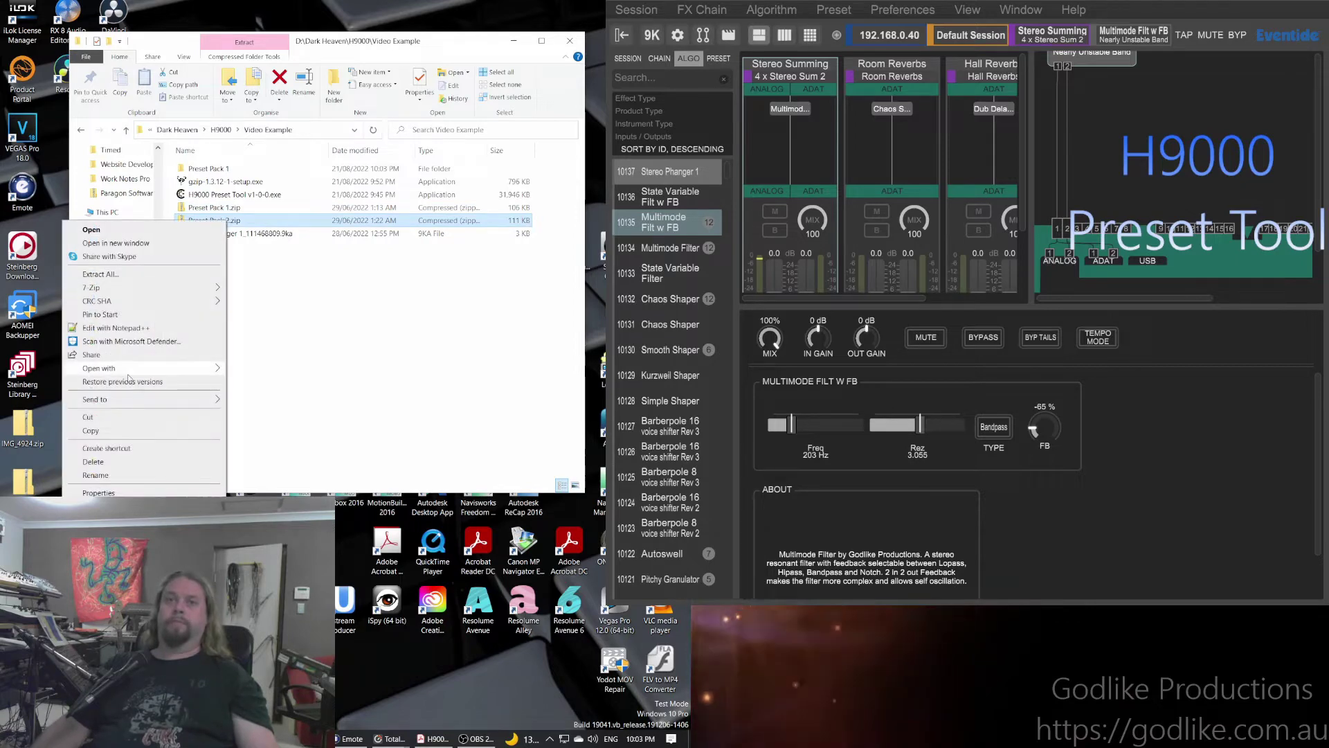
{"action": "left_click", "coordinate": [122, 277]}
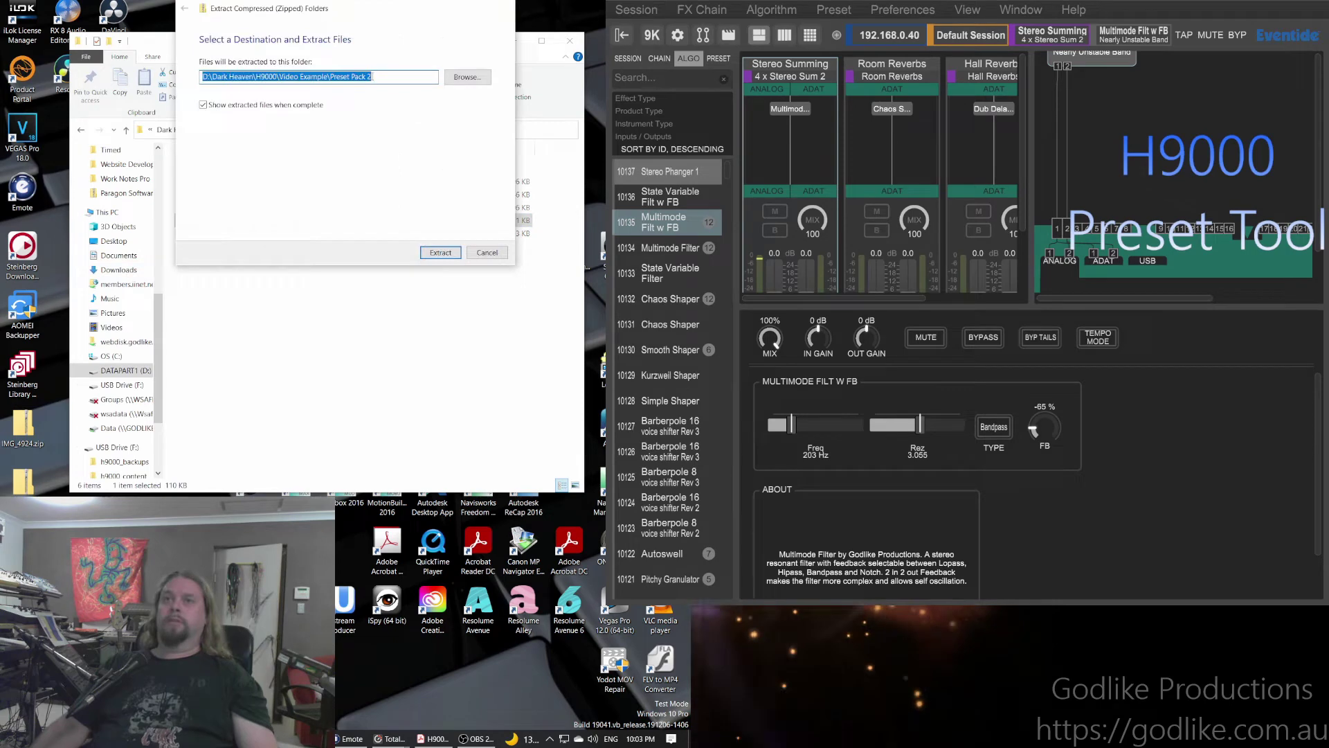
{"action": "left_click", "coordinate": [369, 76]}
{"action": "type", "text": "1"}
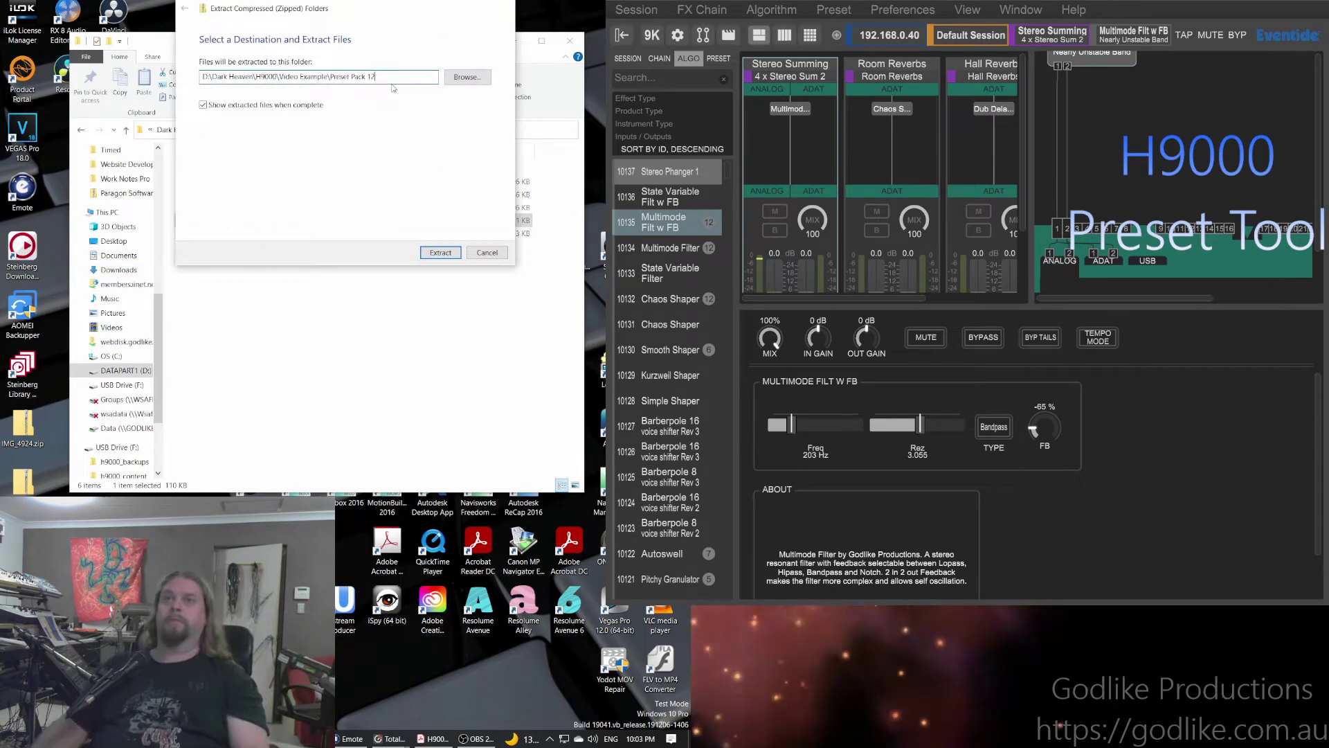
{"action": "key", "text": "Delete"}
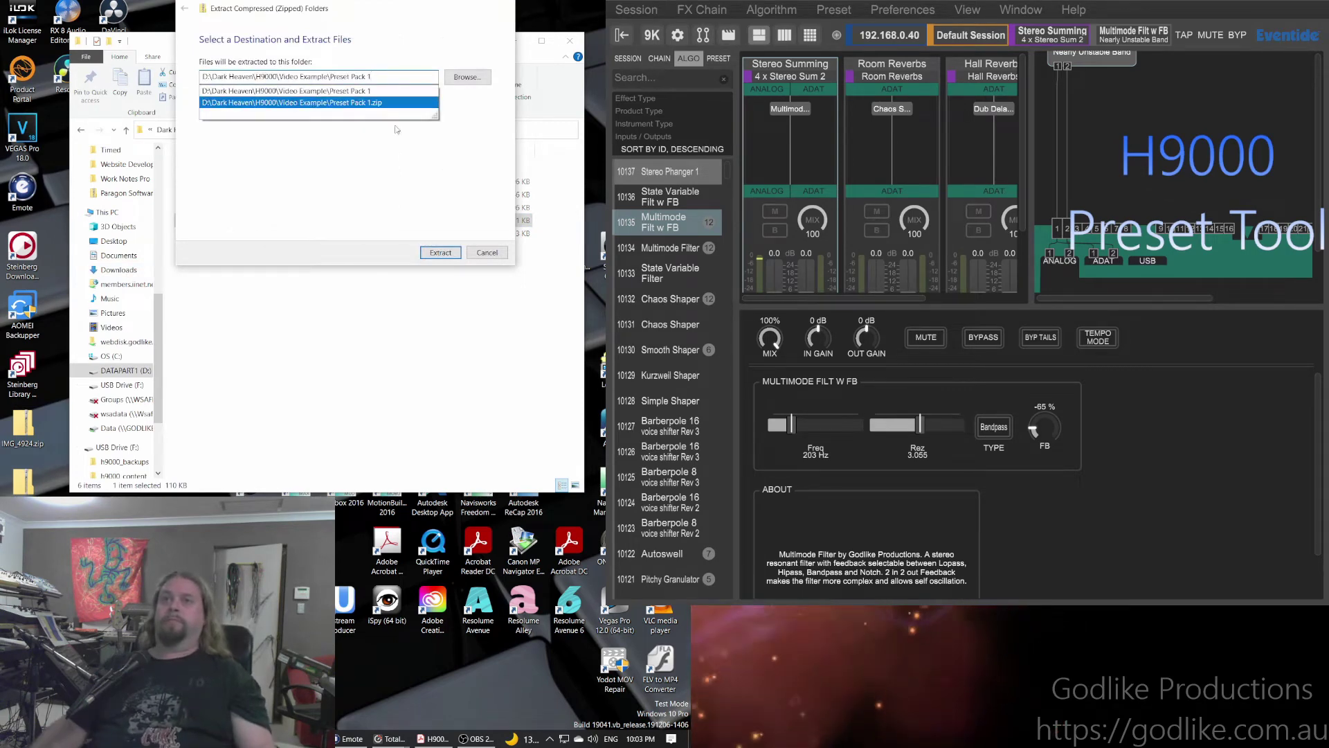
{"action": "left_click", "coordinate": [379, 92]}
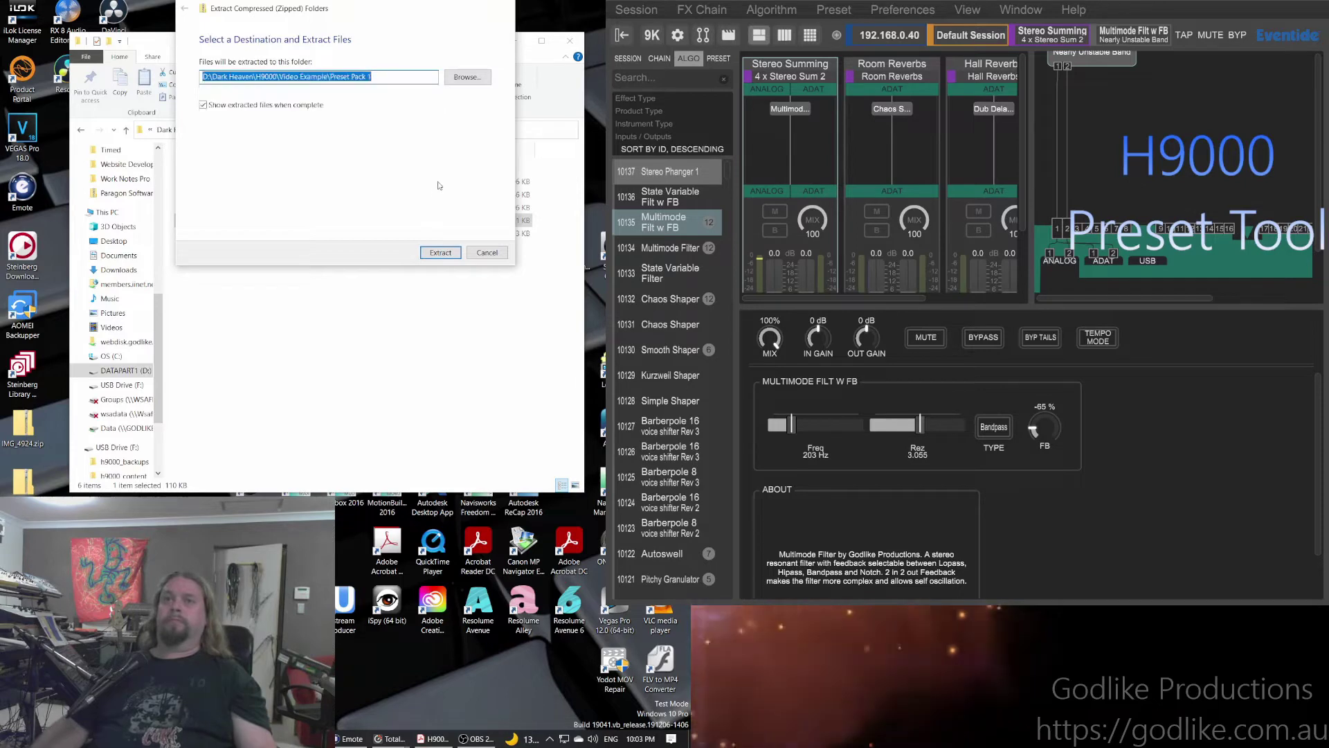
{"action": "left_click", "coordinate": [439, 253]}
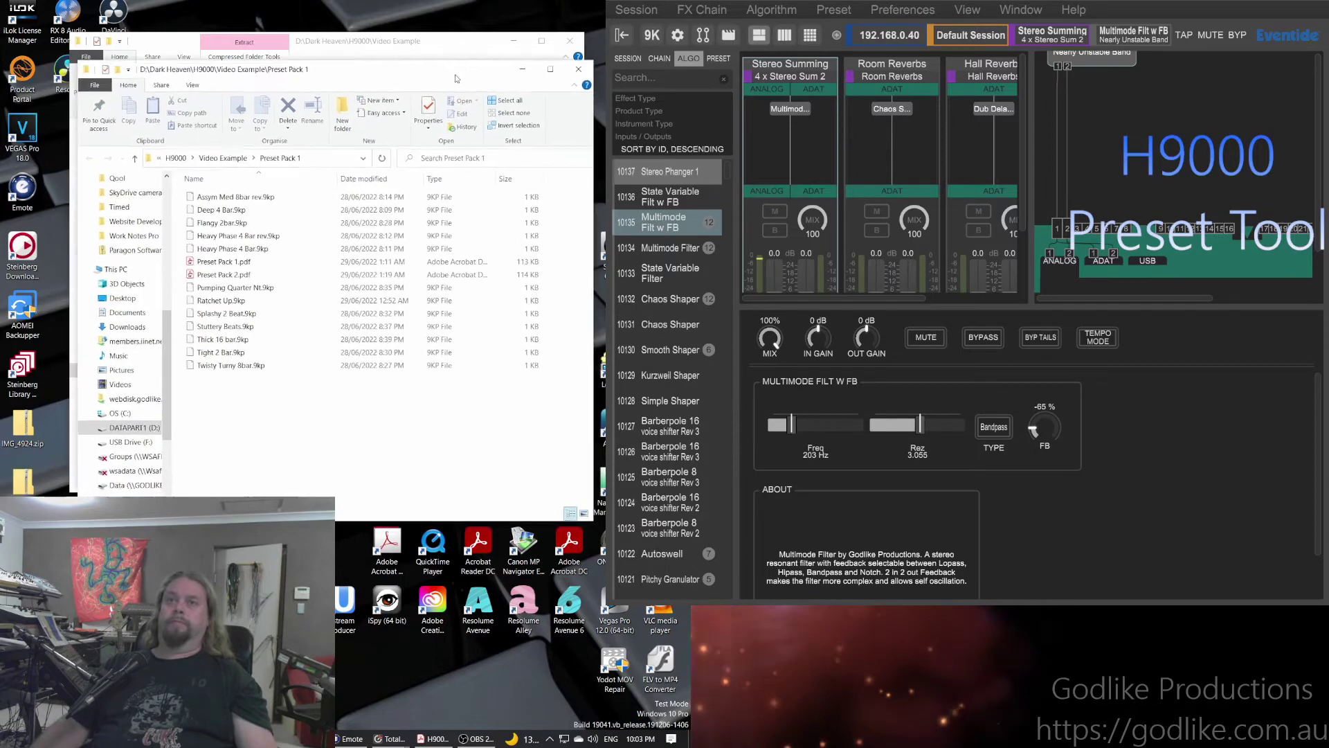
Delete Preset Pack 1.pdf and Preset Pack 2.pdf from the Preset Pack 1 folder, keeping only the .9kp preset files
{"action": "left_click", "coordinate": [215, 257]}
{"action": "left_click", "coordinate": [214, 268]}
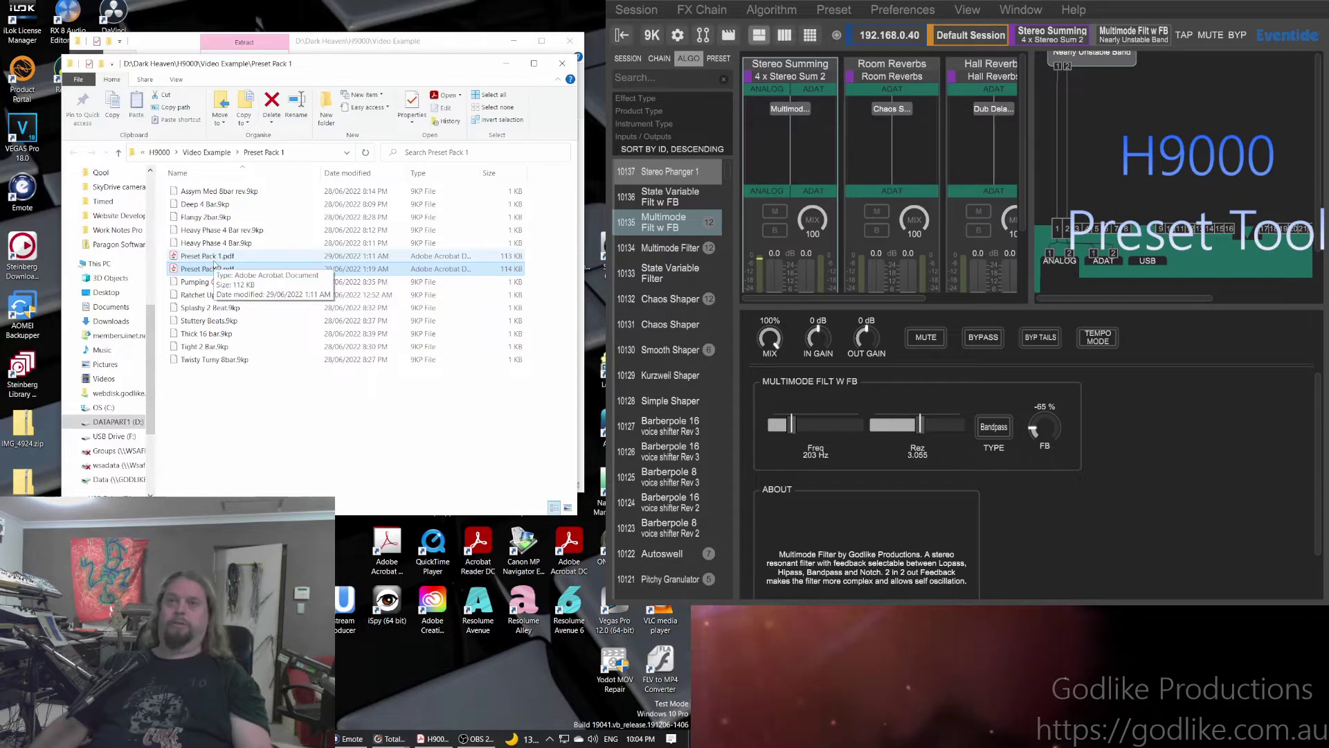
{"action": "left_click", "coordinate": [215, 257], "text": "ctrl"}
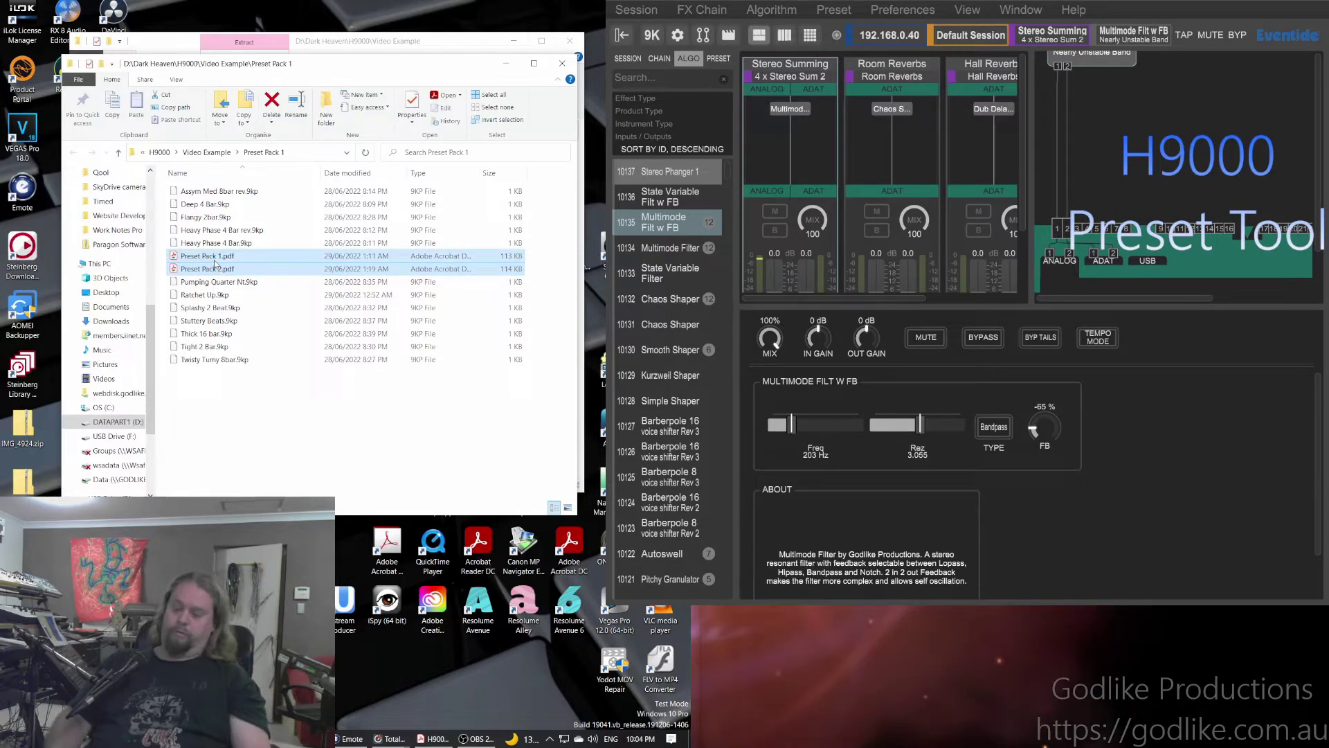
{"action": "key", "text": "Delete"}
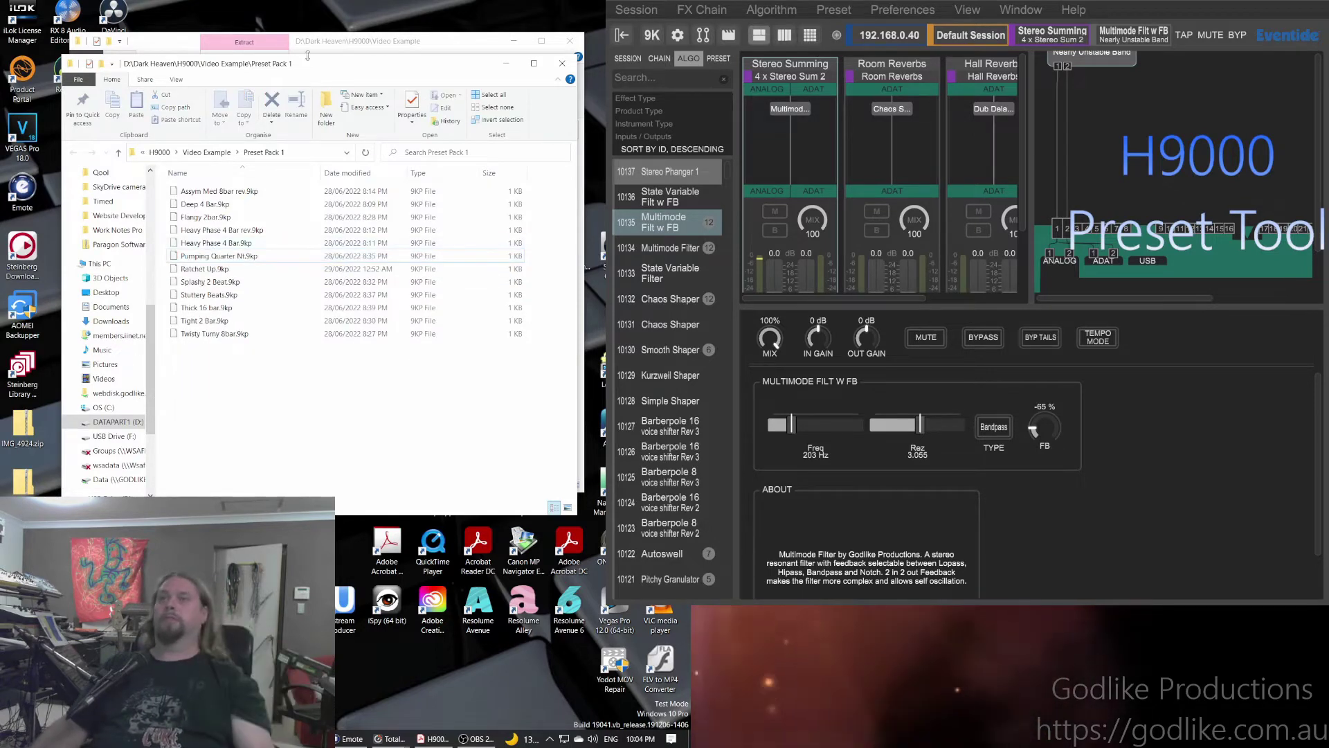
Launch H9000 Preset Tool v1-0-0.exe from the Video Example folder, allowing it past the SmartScreen warning and accepting the license
{"action": "left_click_drag", "start_coordinate": [311, 67], "coordinate": [302, 272]}
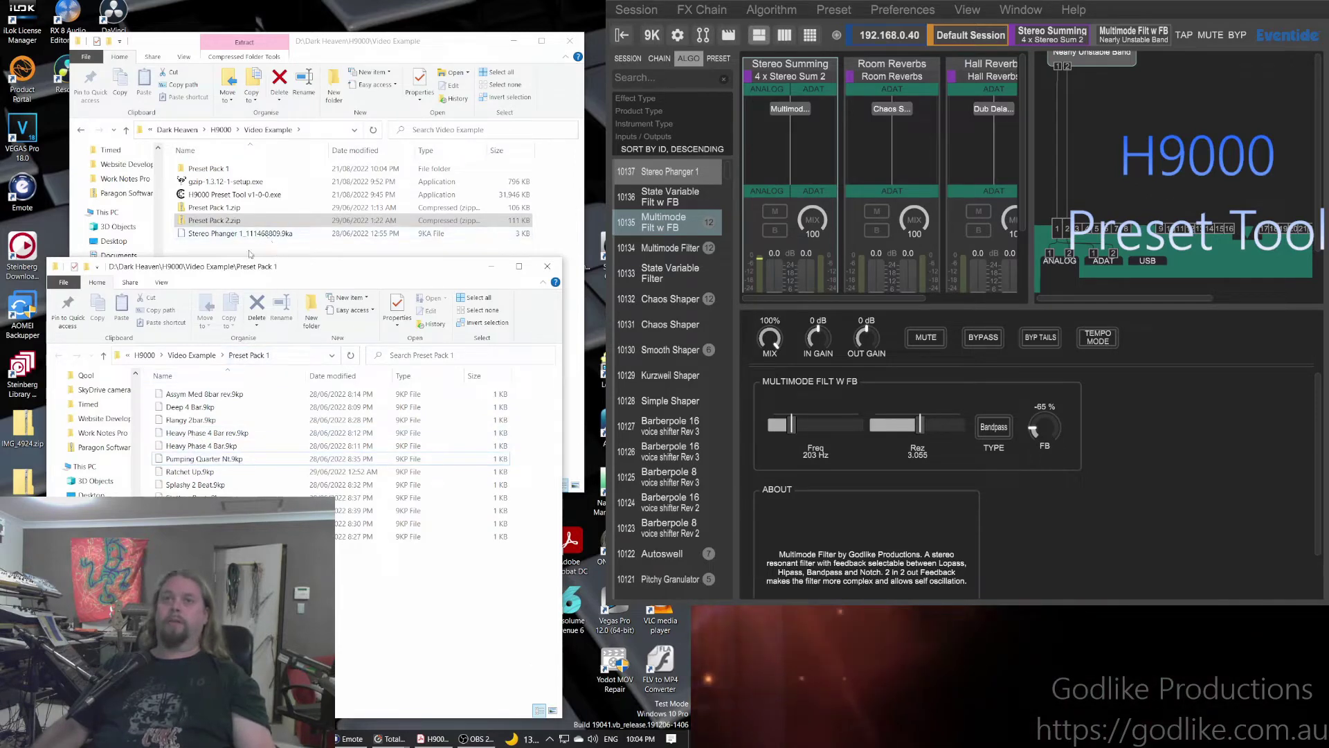
{"action": "left_click", "coordinate": [214, 194]}
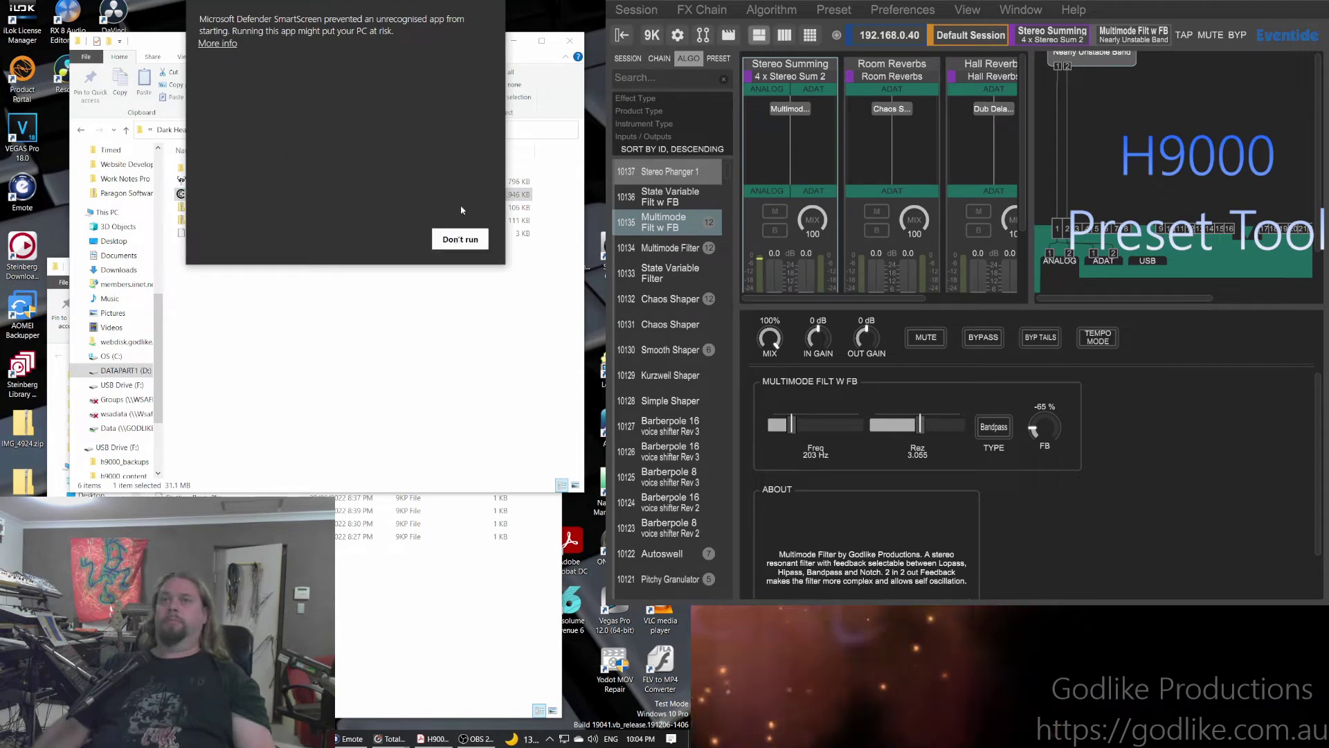
{"action": "left_click_drag", "start_coordinate": [308, 19], "coordinate": [306, 185]}
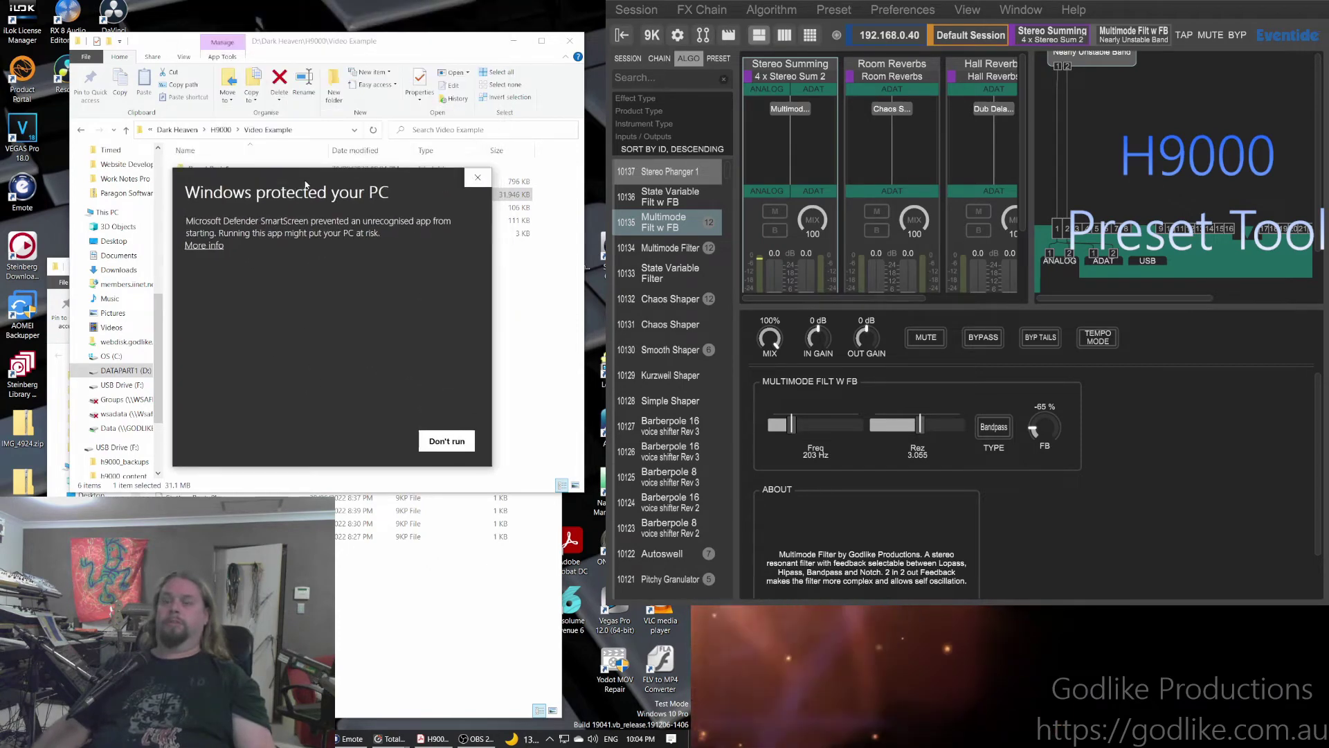
{"action": "left_click", "coordinate": [205, 246]}
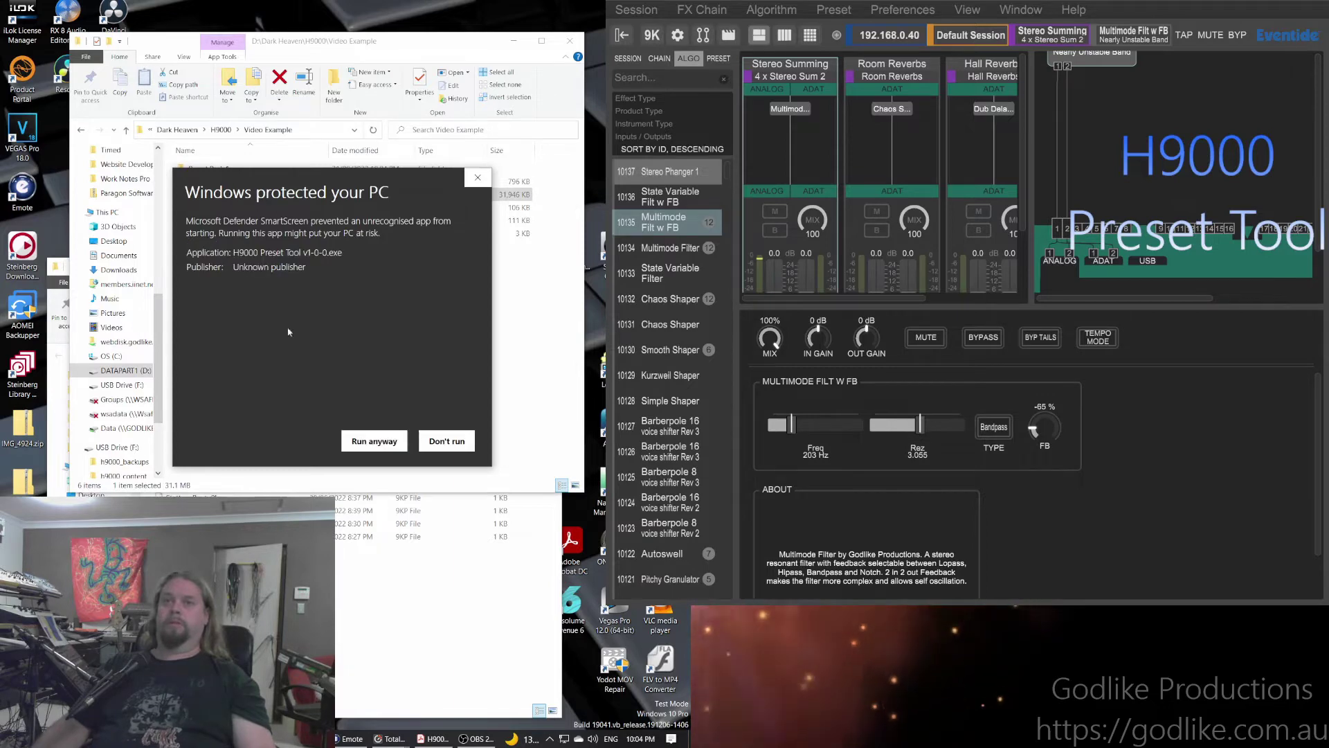
{"action": "left_click", "coordinate": [374, 441]}
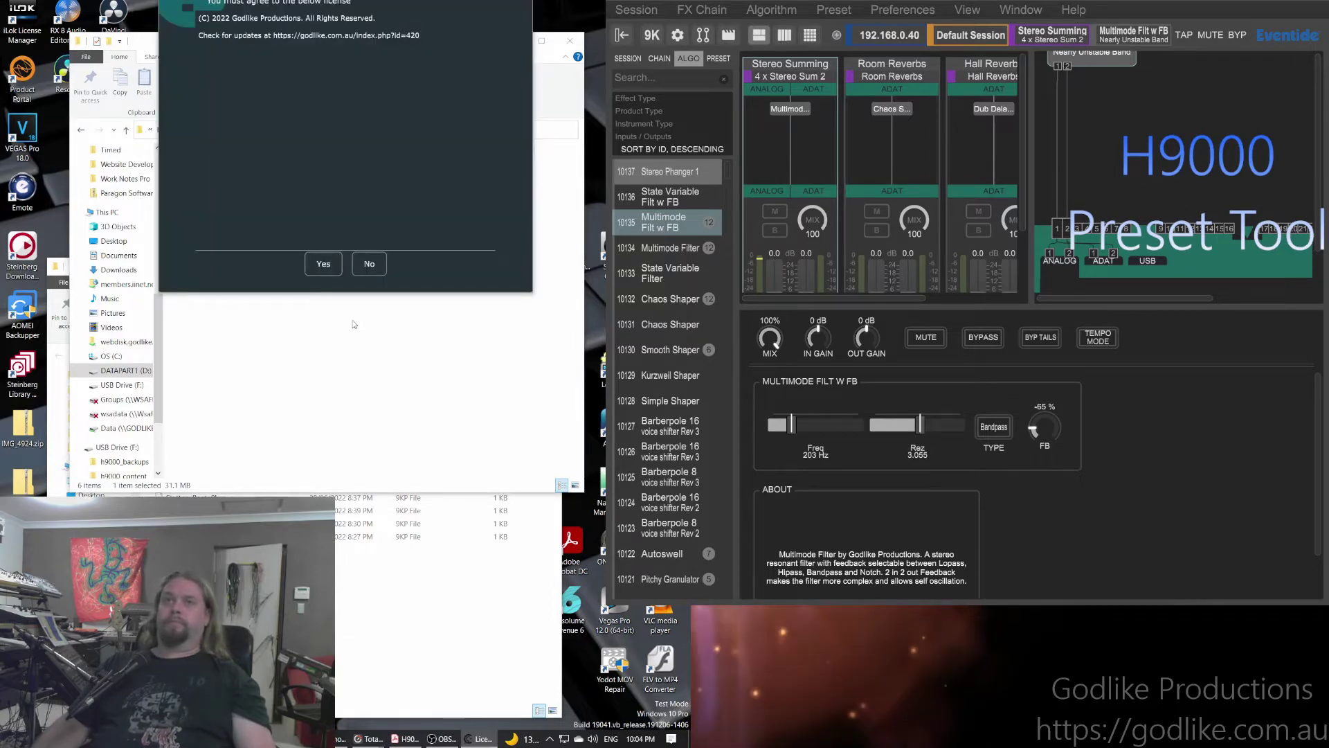
{"action": "left_click", "coordinate": [324, 263]}
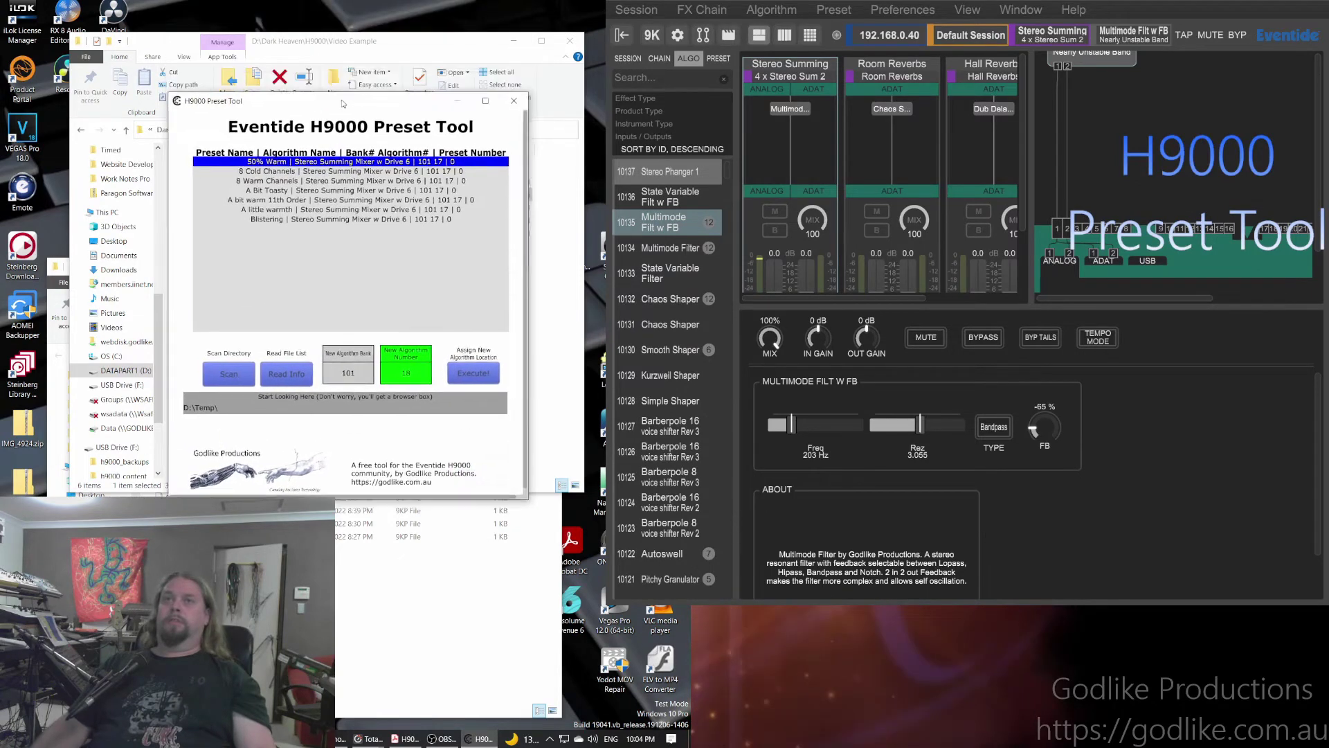
{"action": "left_click_drag", "start_coordinate": [347, 177], "coordinate": [343, 279]}
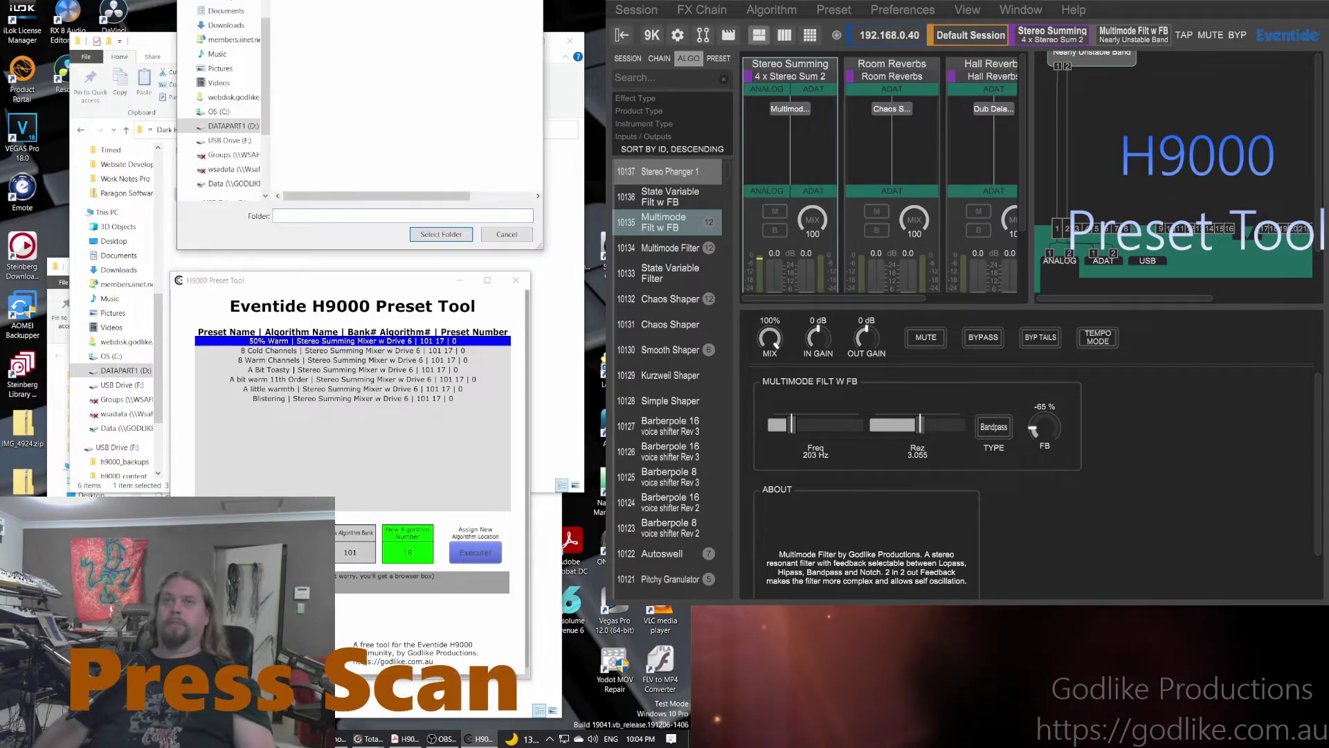
Scan D:\Dark Heaven\H9000\Video Example\Preset Pack 1 with the H9000 Preset Tool to list its preset files
{"action": "left_click_drag", "start_coordinate": [317, 23], "coordinate": [332, 199]}
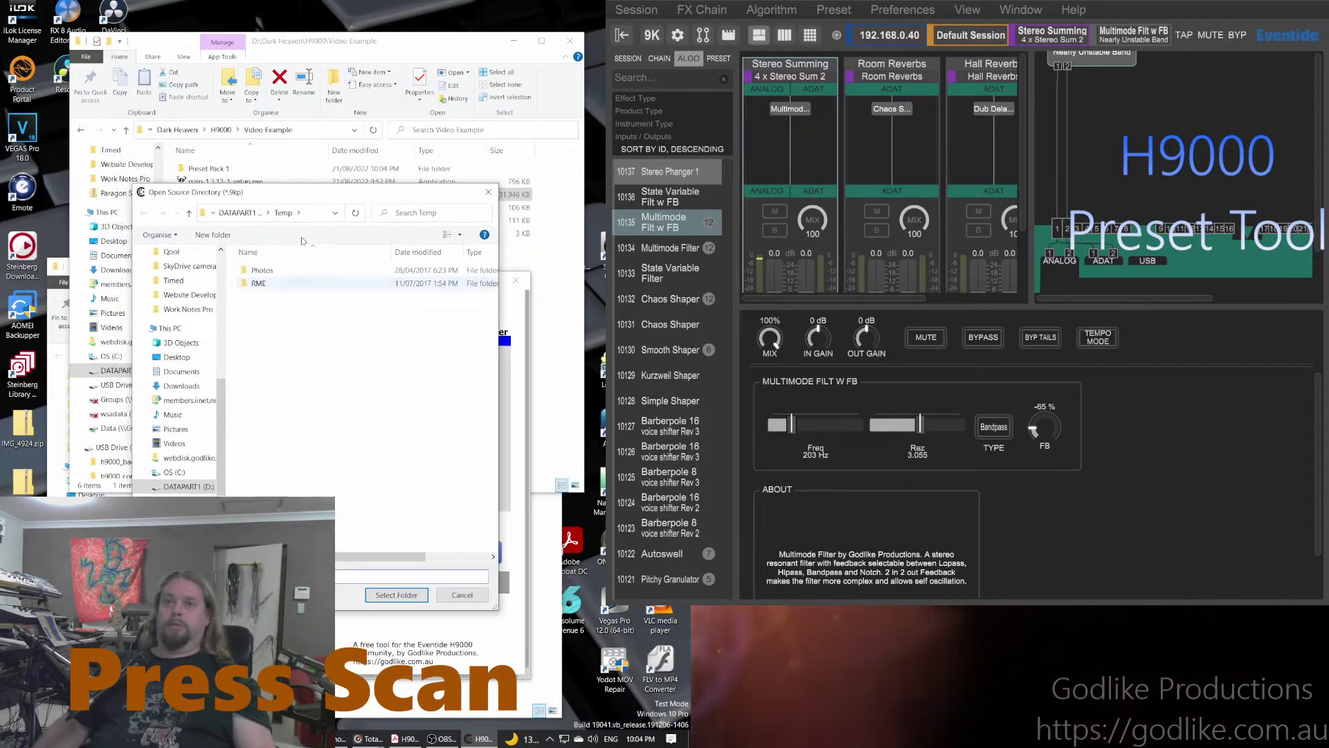
{"action": "left_click", "coordinate": [187, 487]}
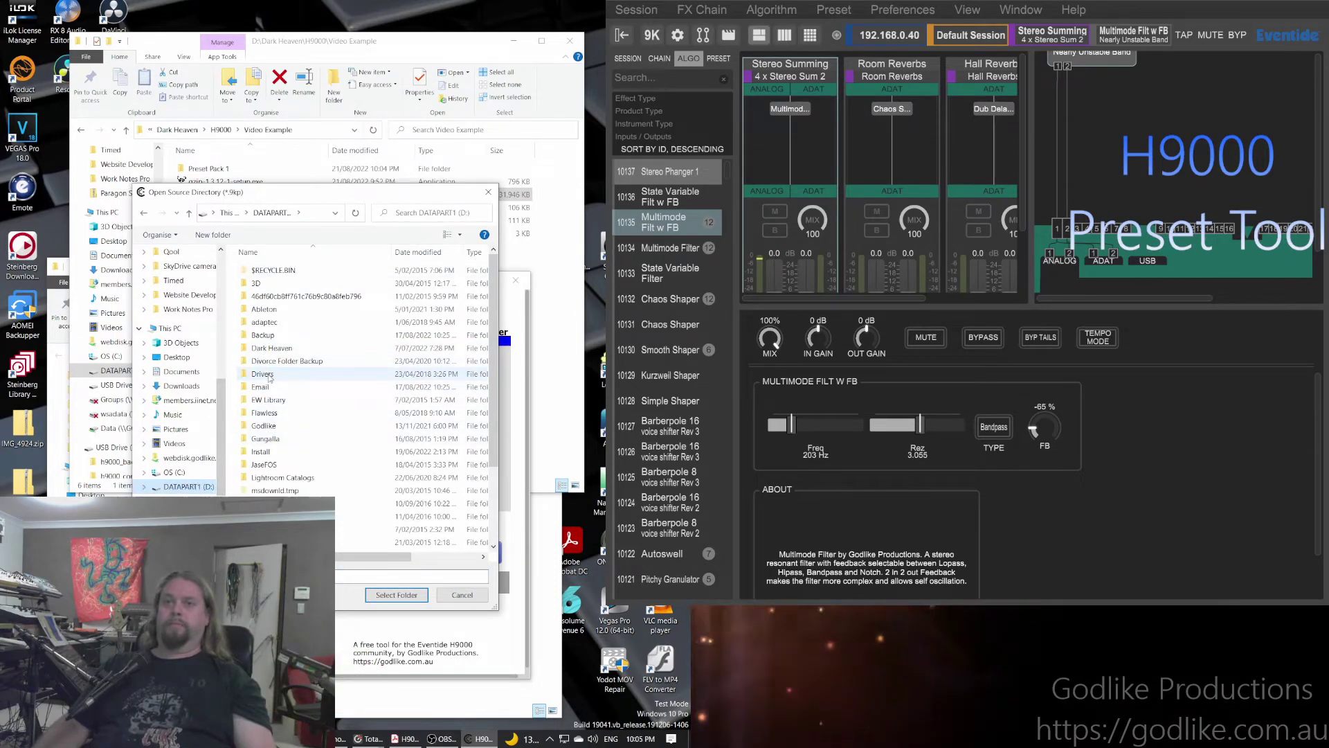
{"action": "left_click", "coordinate": [270, 350]}
{"action": "double_click", "coordinate": [270, 349]}
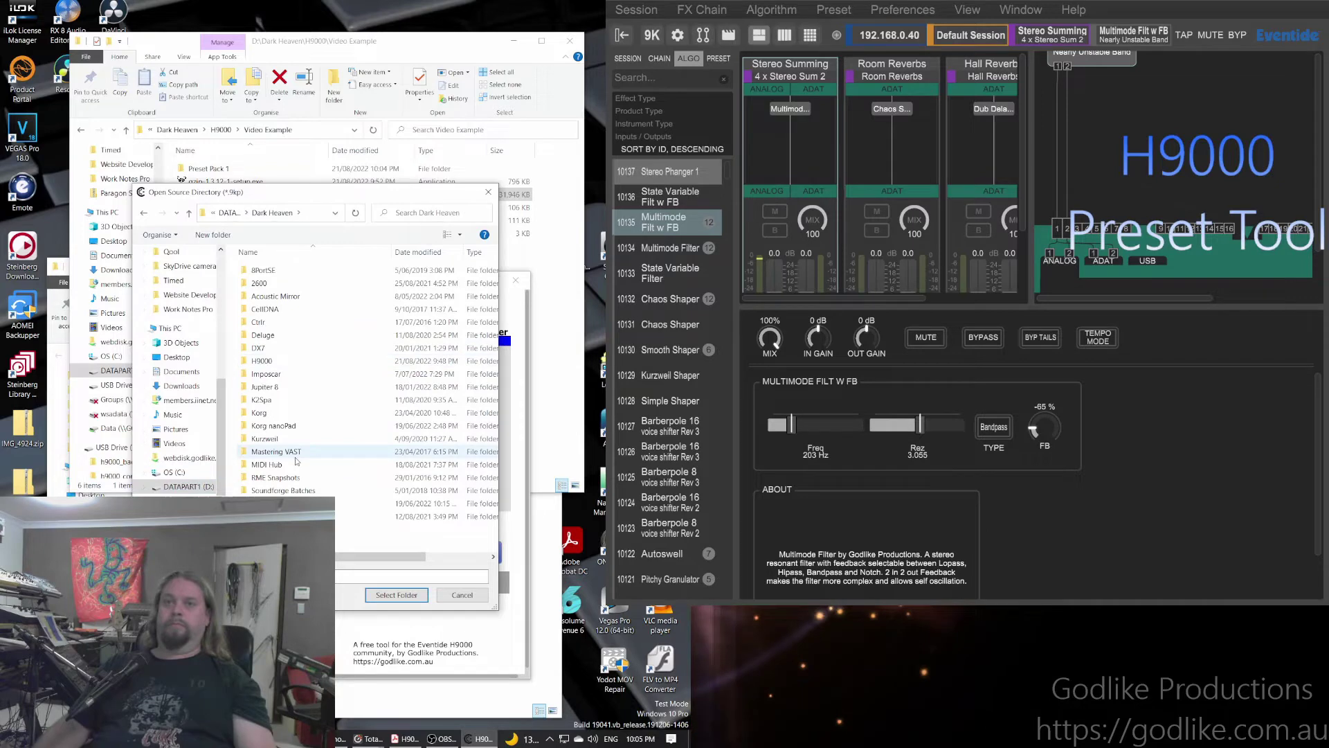
{"action": "double_click", "coordinate": [263, 361]}
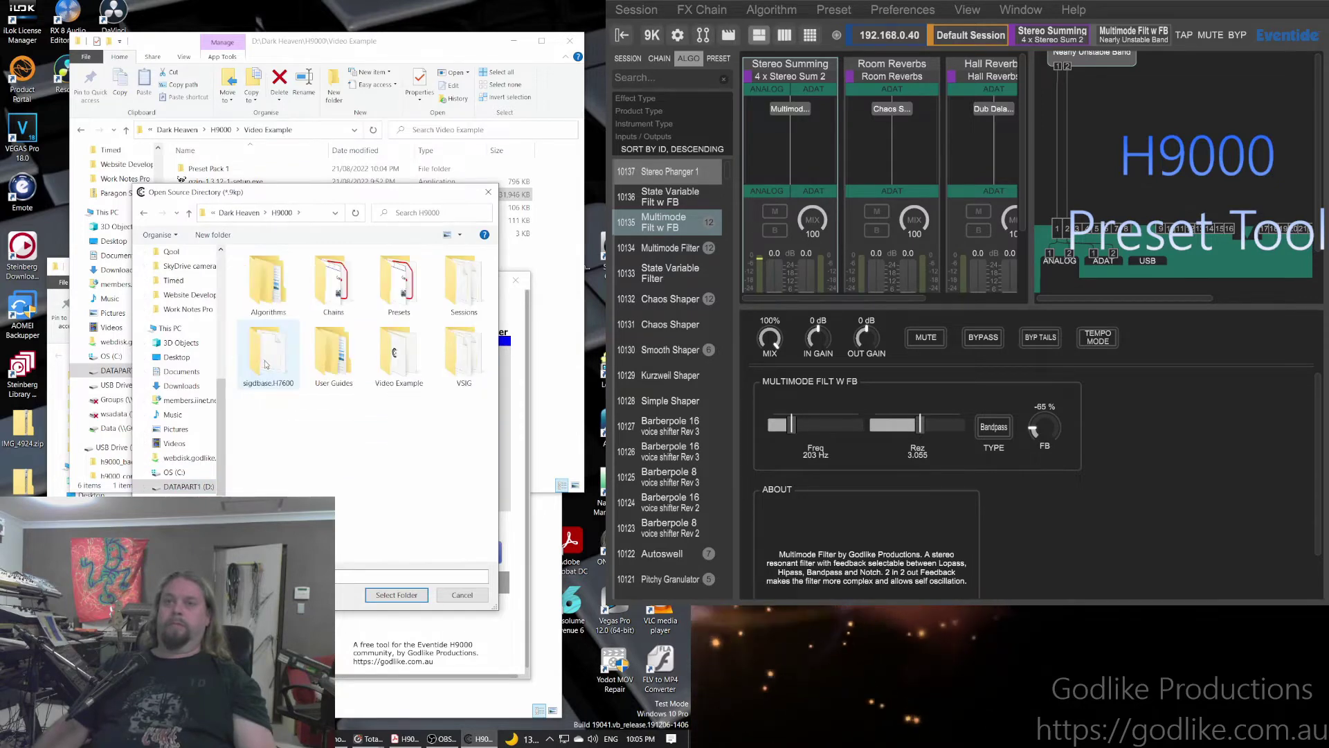
{"action": "double_click", "coordinate": [405, 369]}
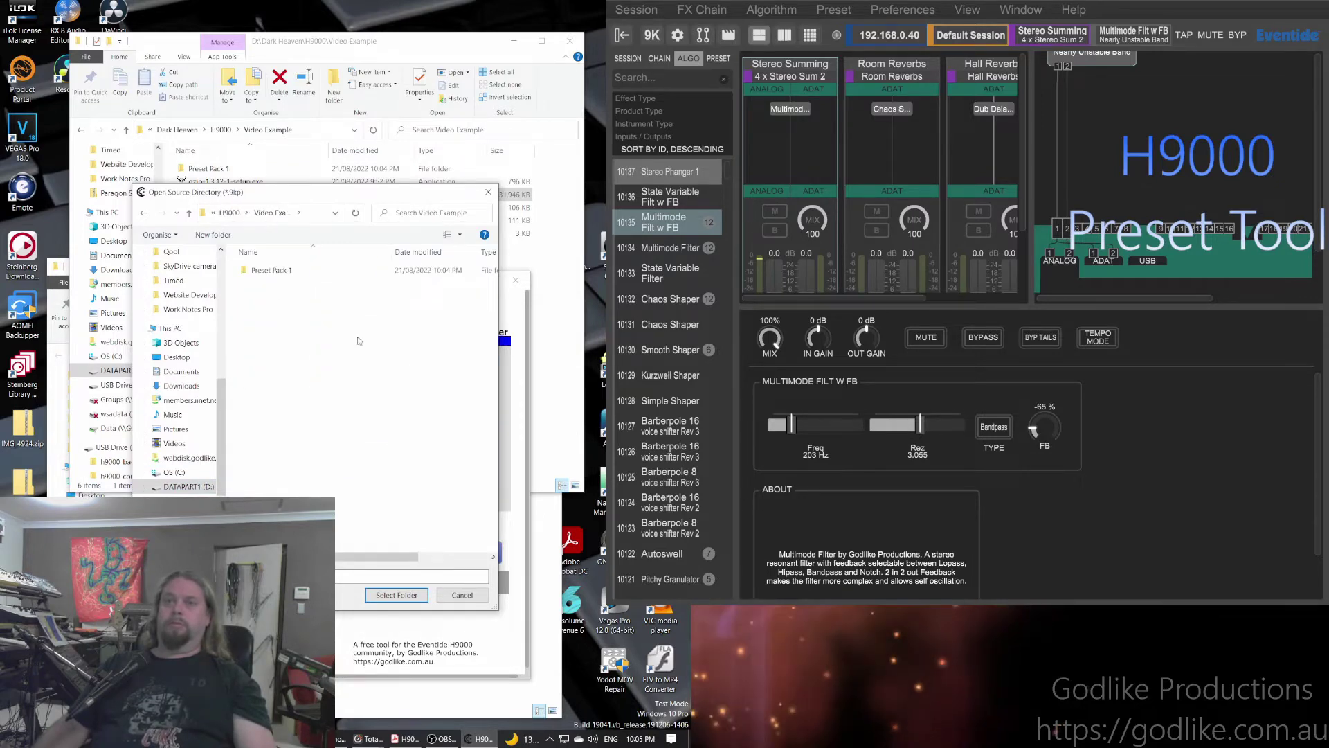
{"action": "double_click", "coordinate": [277, 271]}
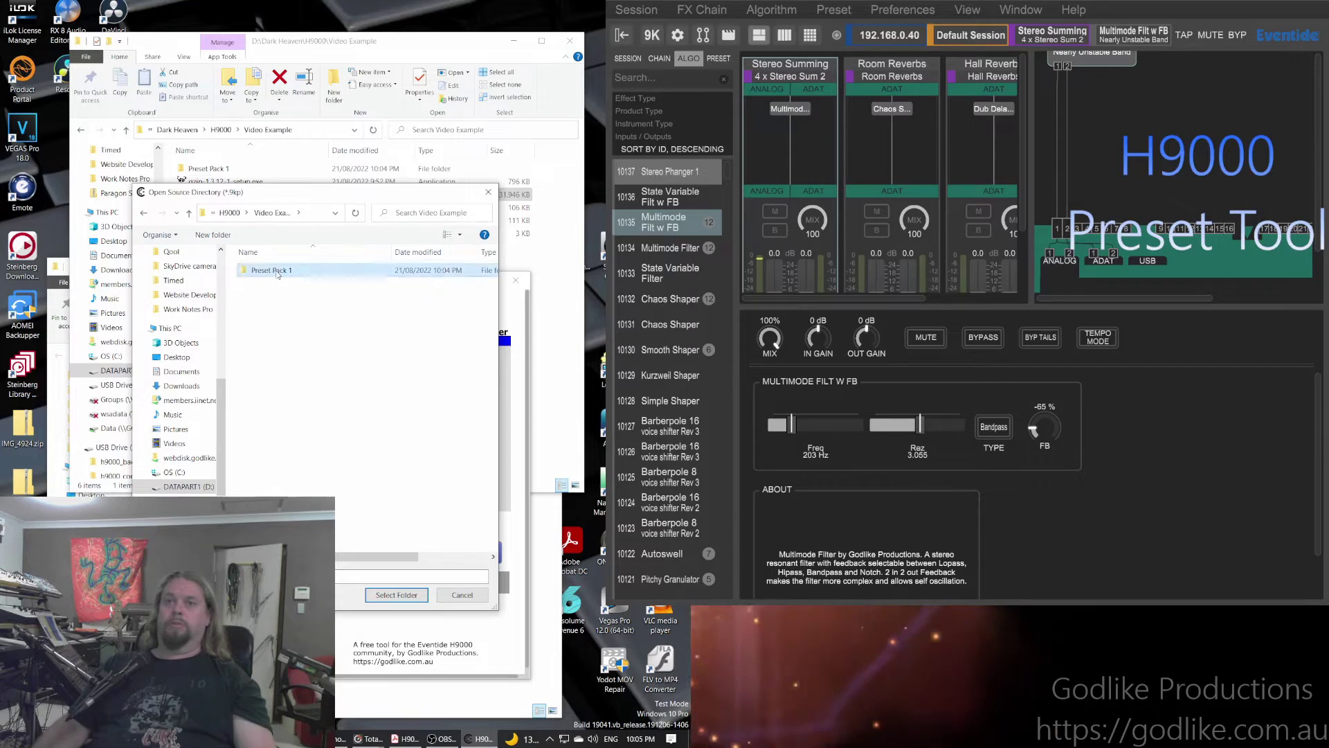
{"action": "left_click", "coordinate": [396, 594]}
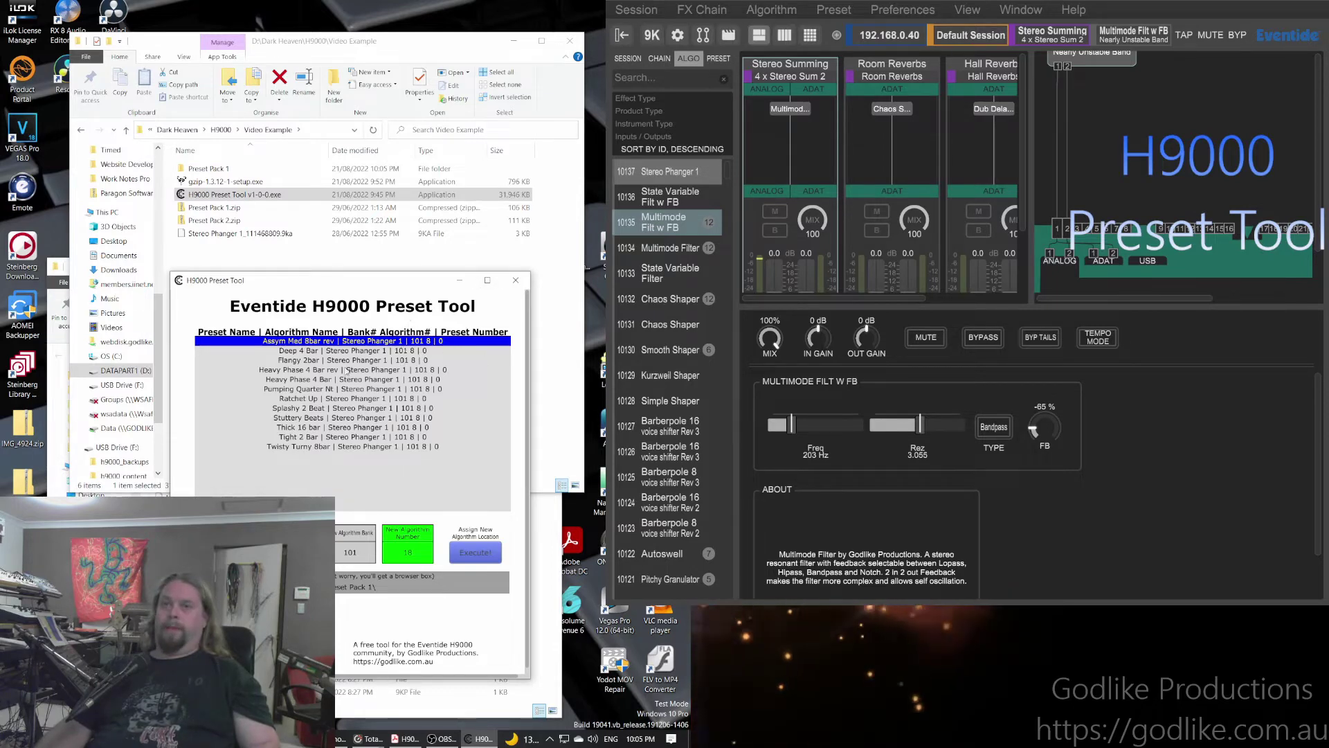
Convert the scanned presets to new algorithm number 37 in bank 101, and close the H9000 Preset Tool
{"action": "scroll", "coordinate": [671, 374], "scroll_direction": "down", "scroll_amount": 3}
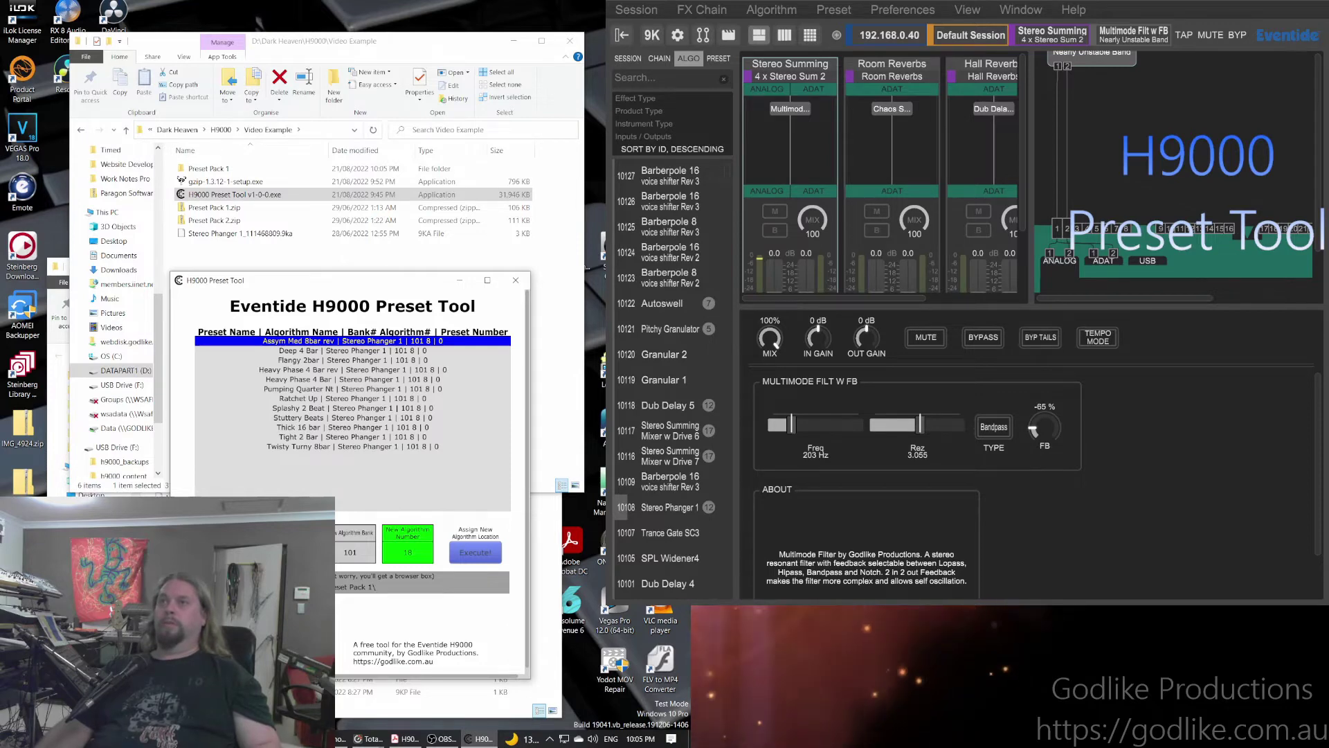
{"action": "scroll", "coordinate": [665, 221], "scroll_direction": "up", "scroll_amount": 3}
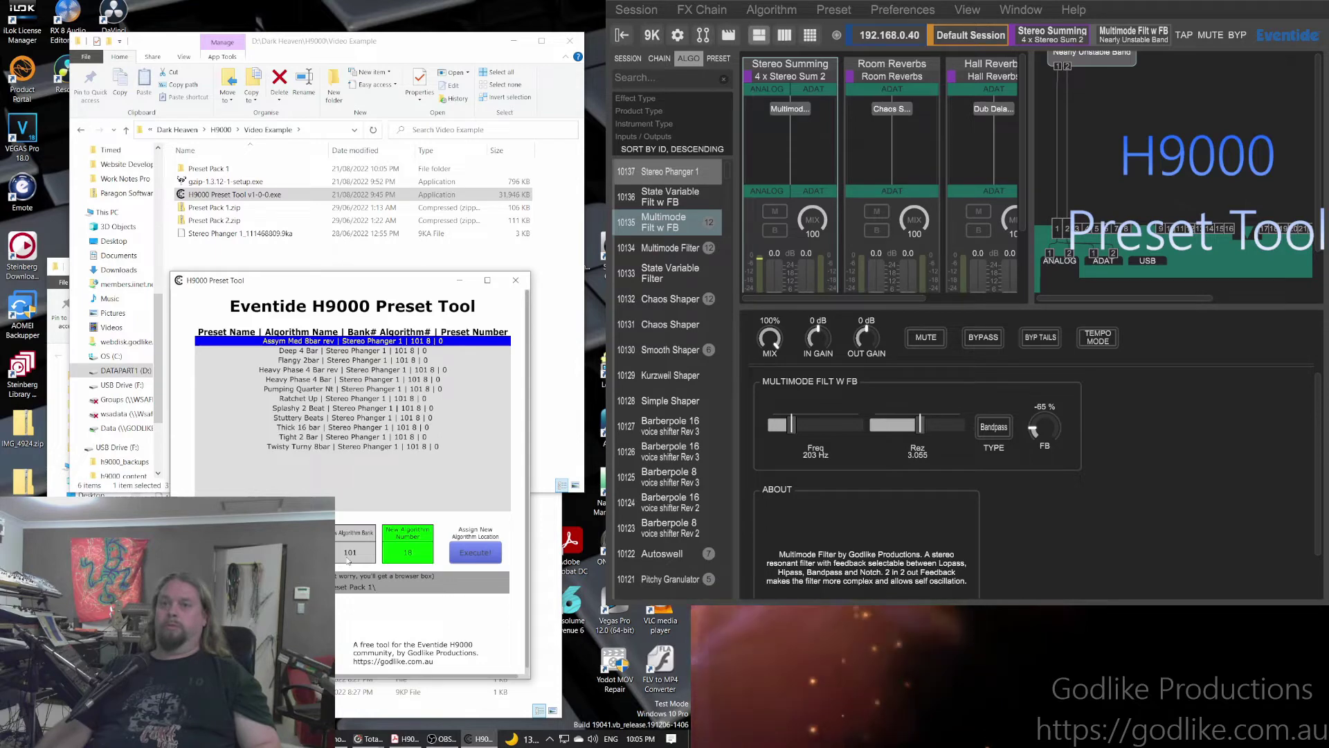
{"action": "type", "text": "18"}
{"action": "left_click", "coordinate": [424, 554]}
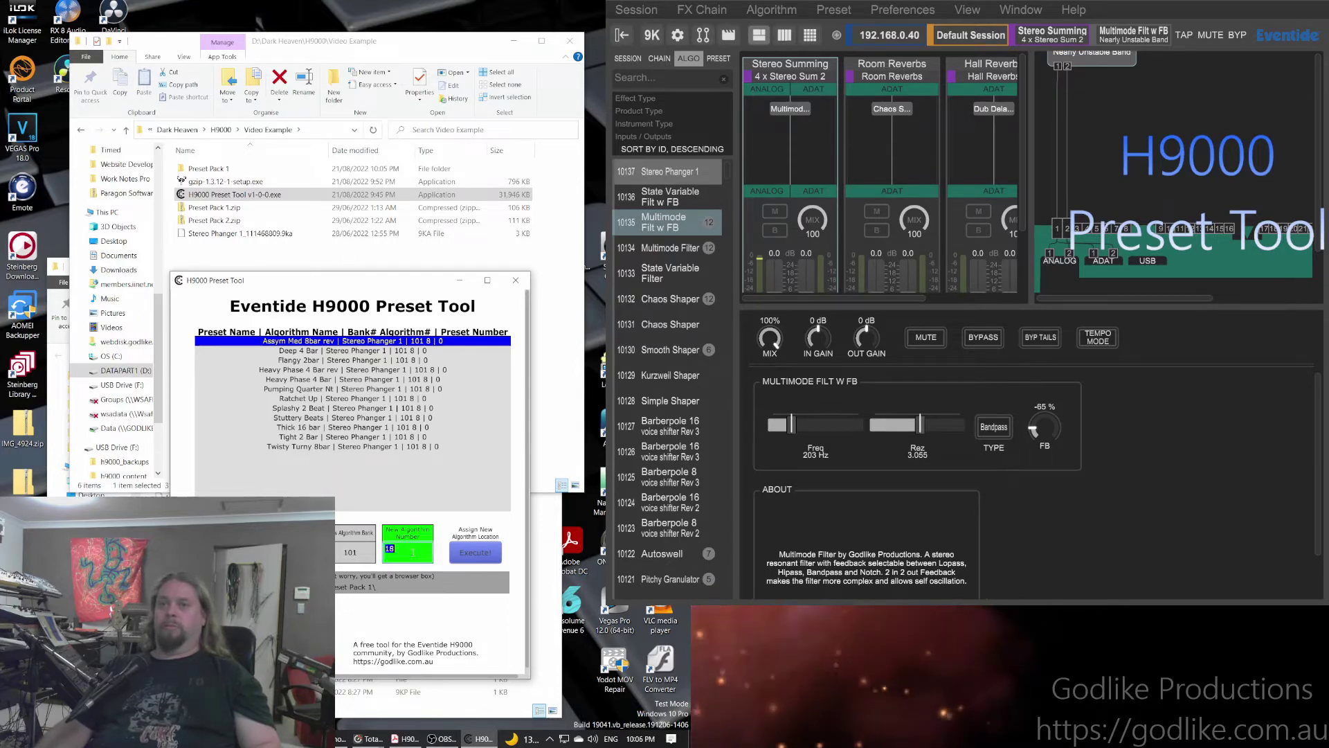
{"action": "type", "text": "37"}
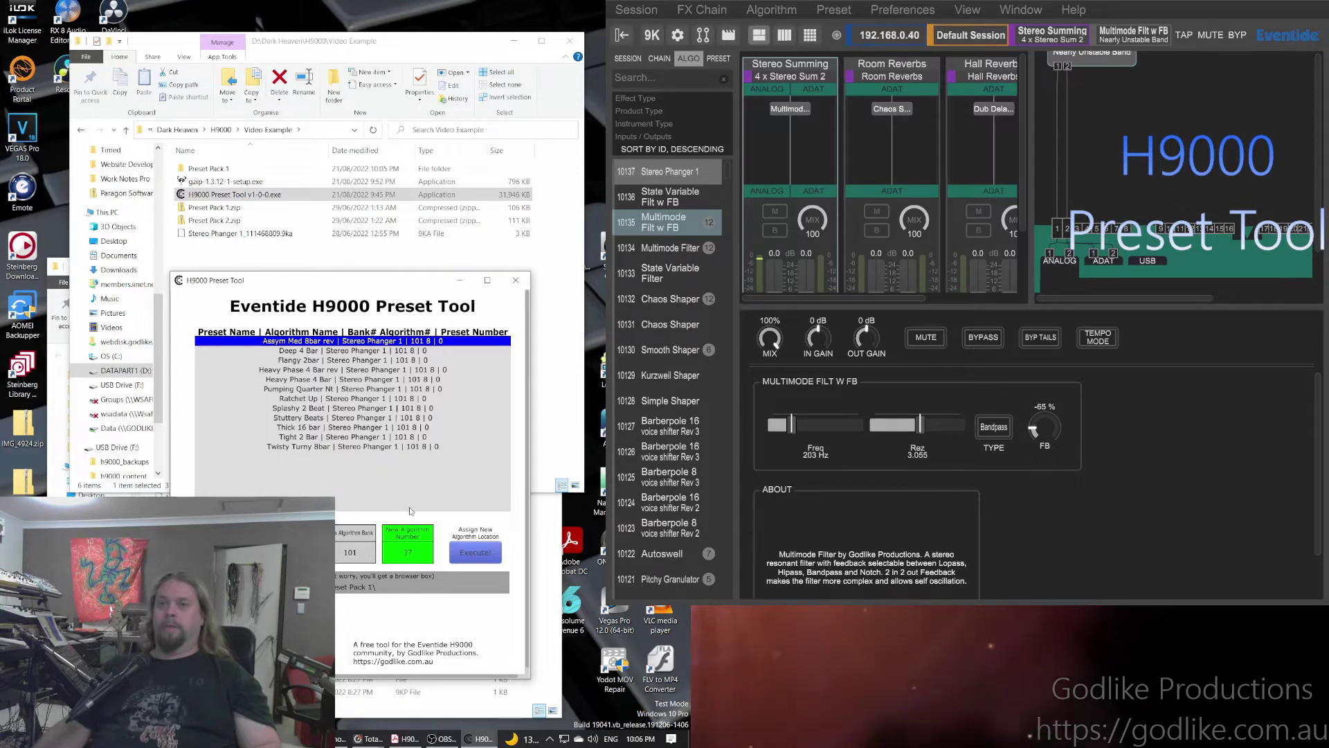
{"action": "left_click", "coordinate": [485, 553]}
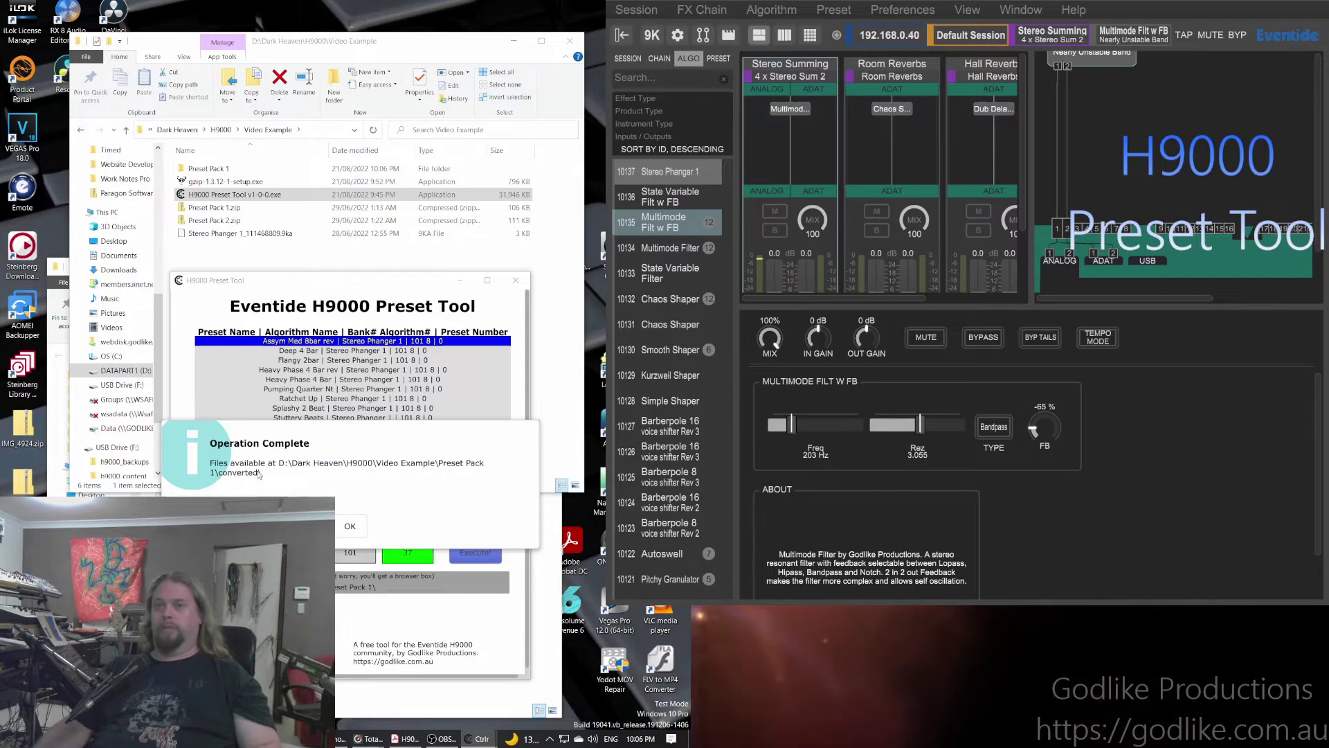
{"action": "left_click", "coordinate": [350, 525]}
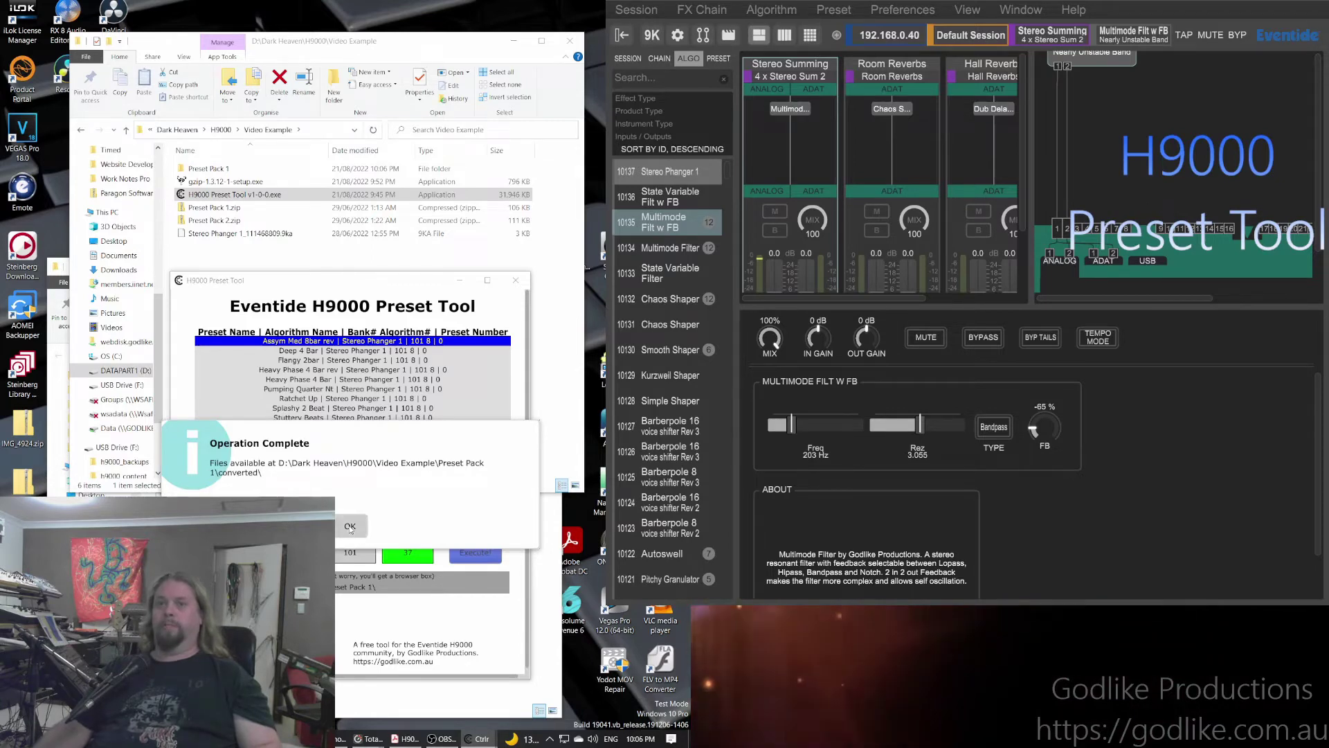
{"action": "left_click", "coordinate": [515, 281]}
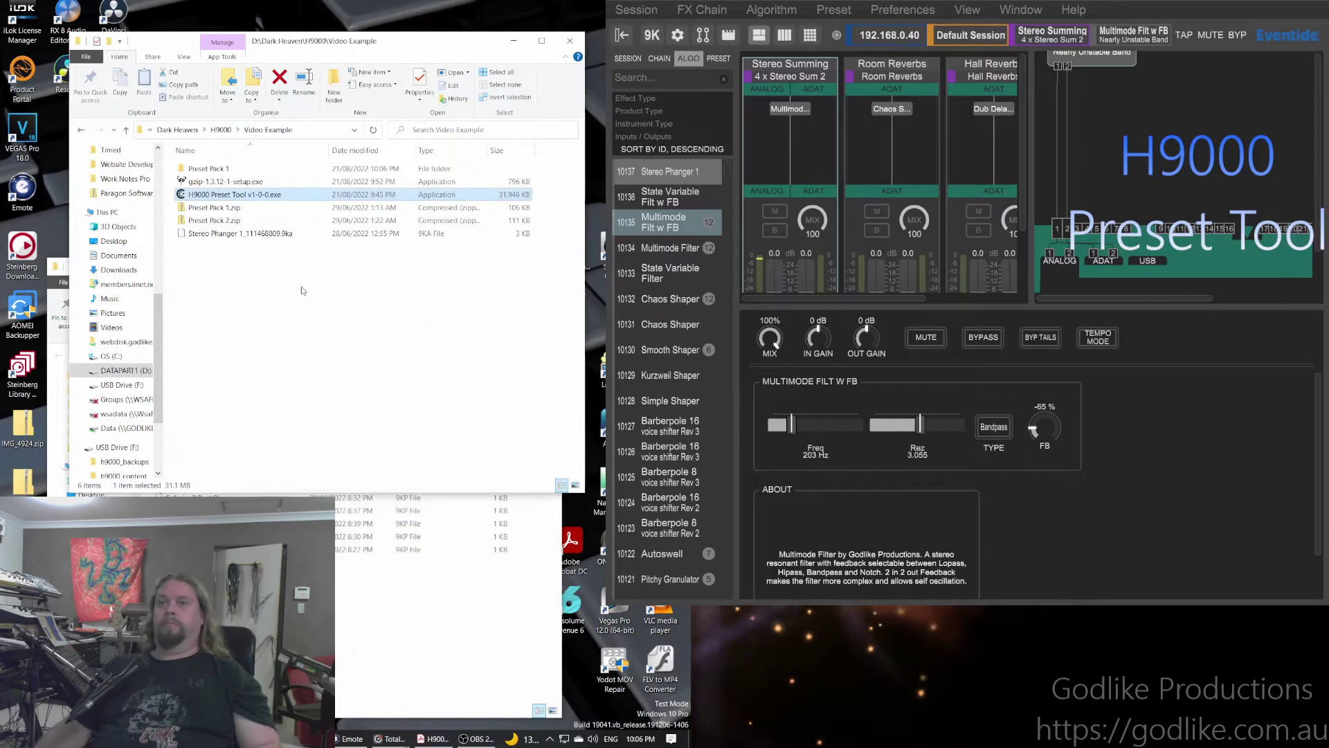
Open the converted folder inside Preset Pack 1 to view the converted .9kp preset files
{"action": "left_click_drag", "start_coordinate": [305, 46], "coordinate": [303, 128]}
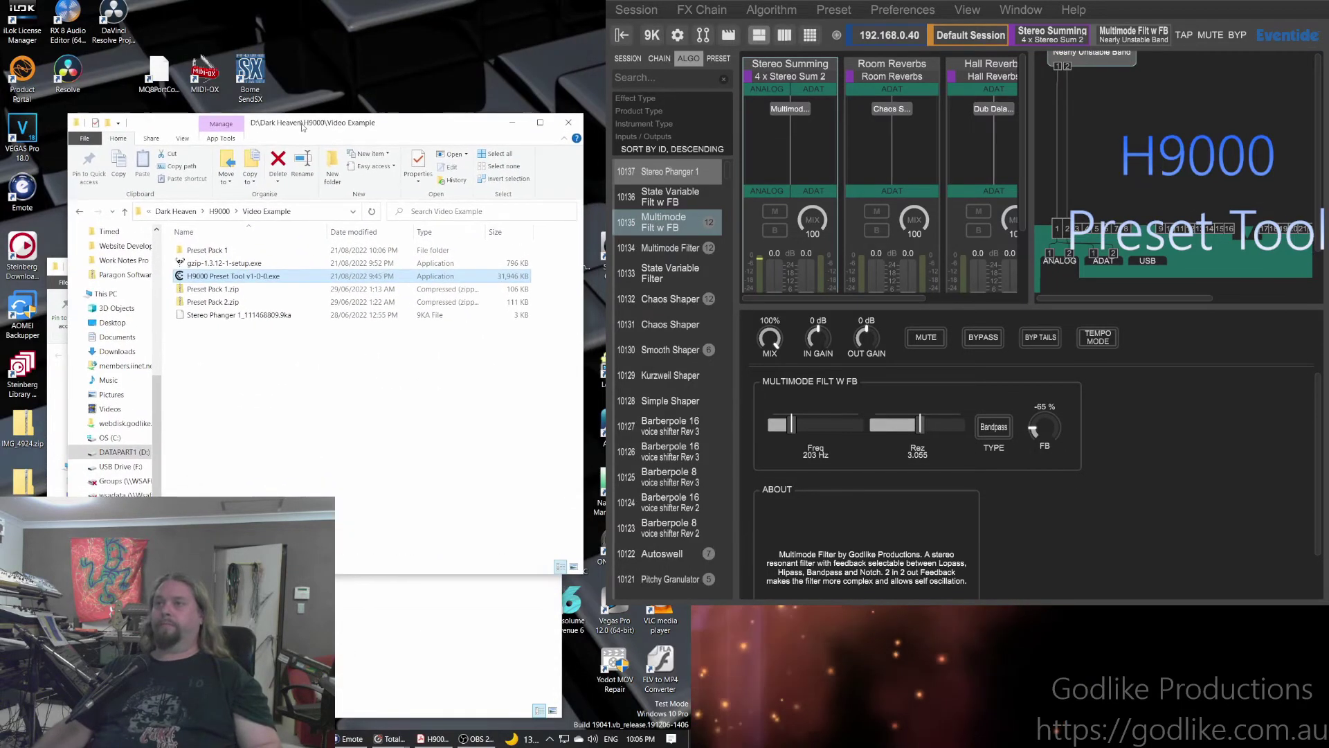
{"action": "double_click", "coordinate": [210, 250]}
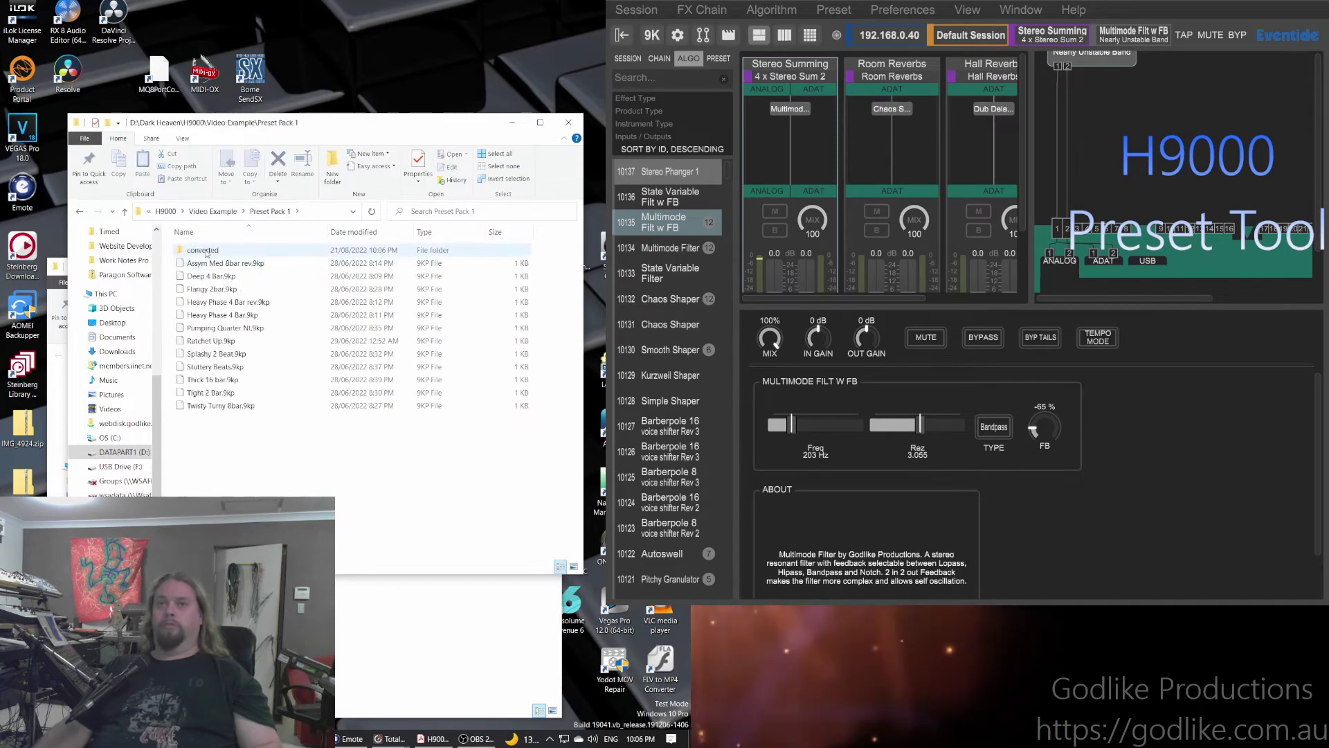
{"action": "double_click", "coordinate": [206, 250]}
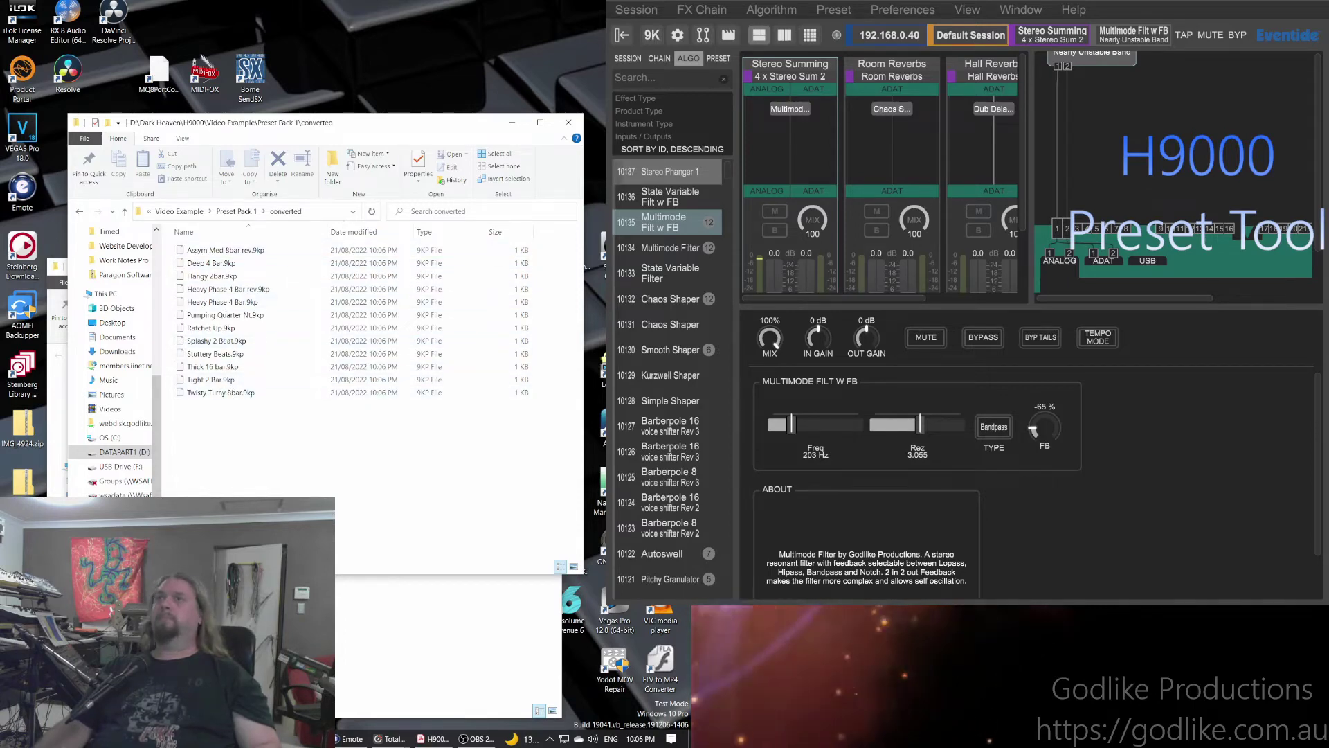
Load the Stereo Phanger 1 algorithm (10137), and load the converted Deep 4 Bar preset from Video Example\Preset Pack 1 into it
{"action": "left_click", "coordinate": [668, 168]}
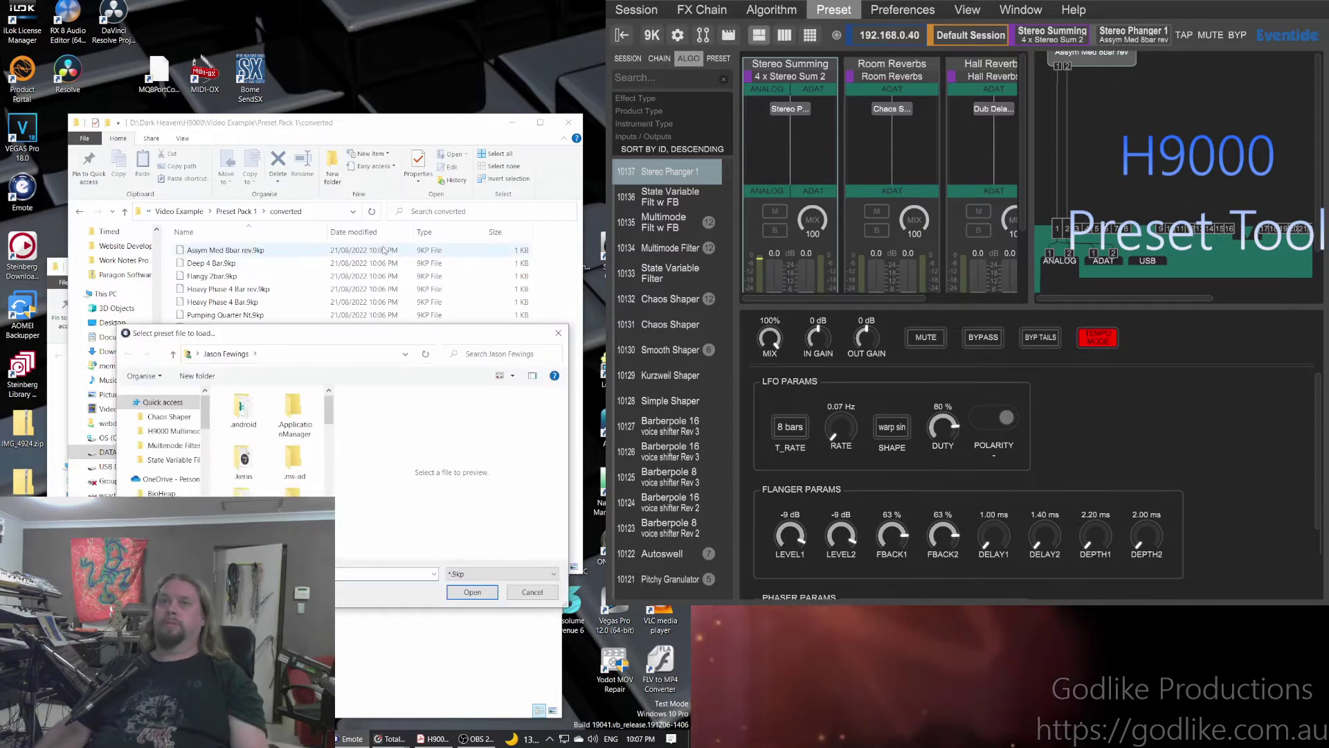
{"action": "scroll", "coordinate": [168, 463], "scroll_direction": "down", "scroll_amount": 5}
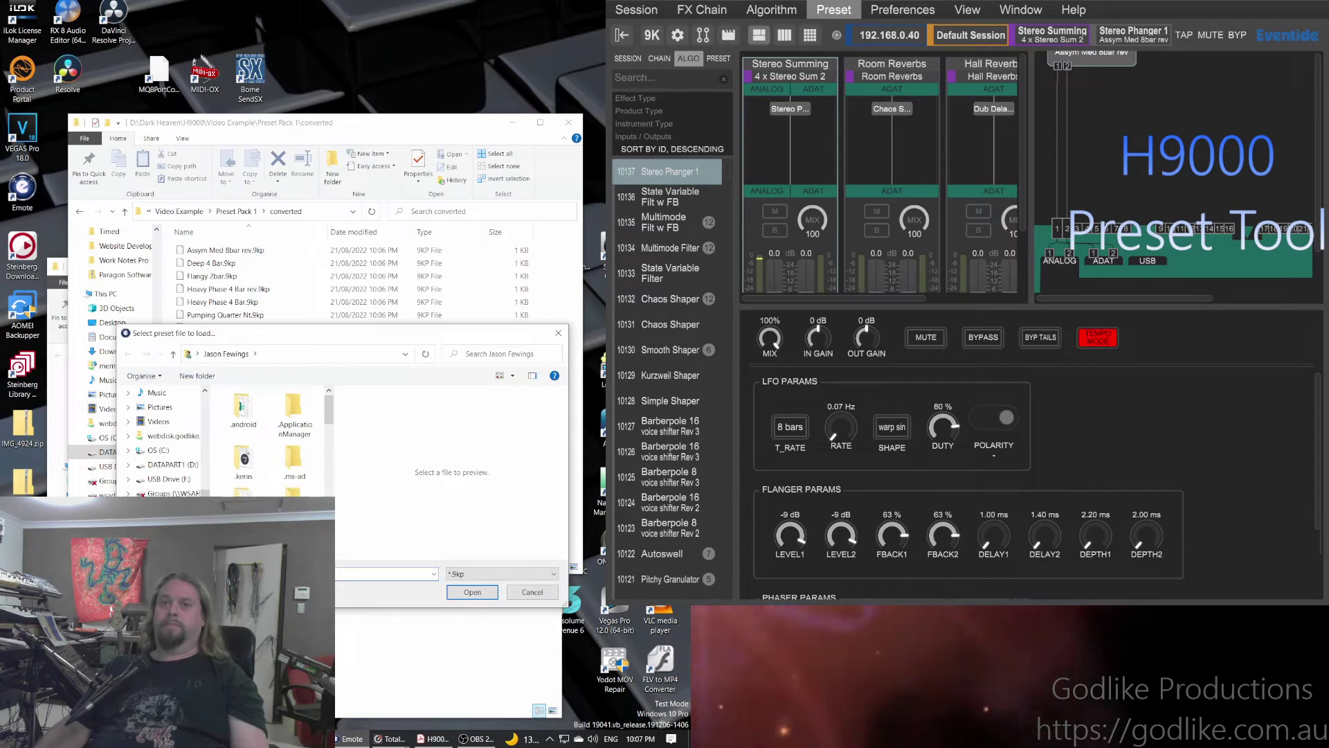
{"action": "left_click", "coordinate": [170, 463]}
{"action": "scroll", "coordinate": [255, 415], "scroll_direction": "down", "scroll_amount": 1}
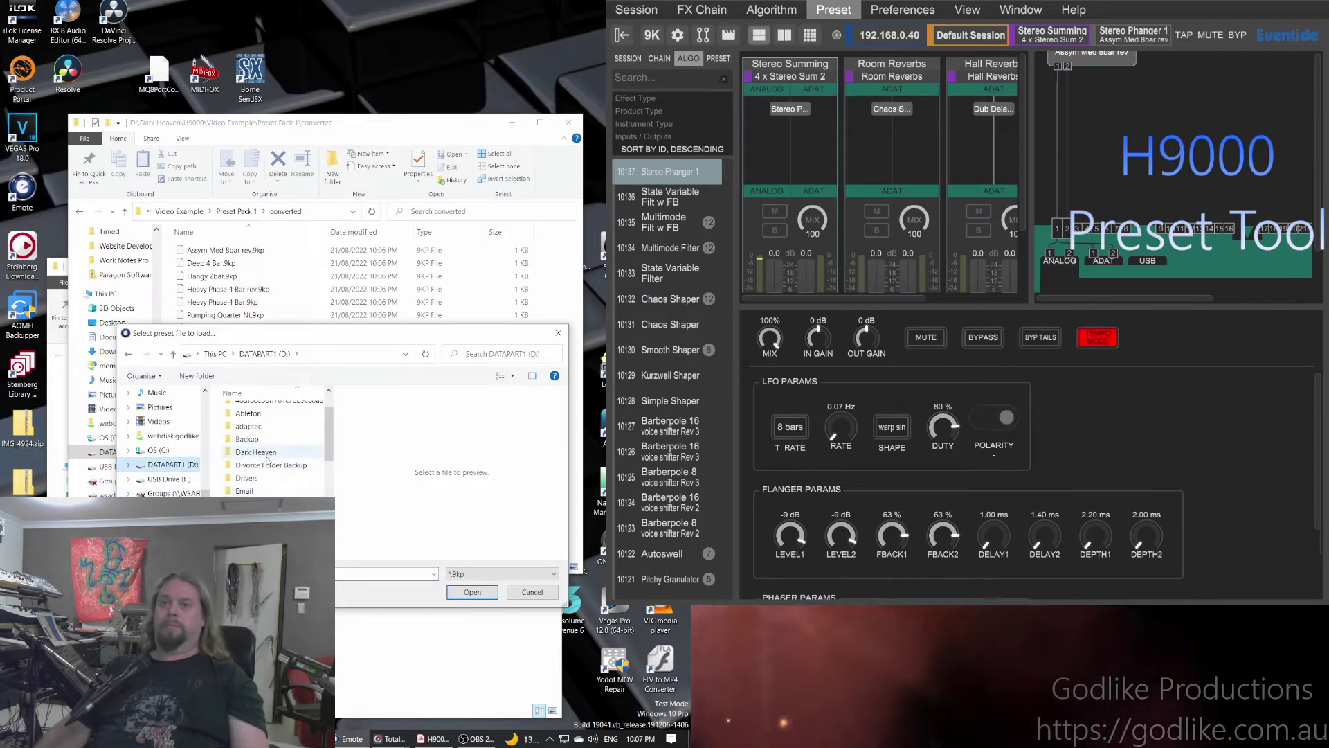
{"action": "scroll", "coordinate": [267, 458], "scroll_direction": "down", "scroll_amount": 1}
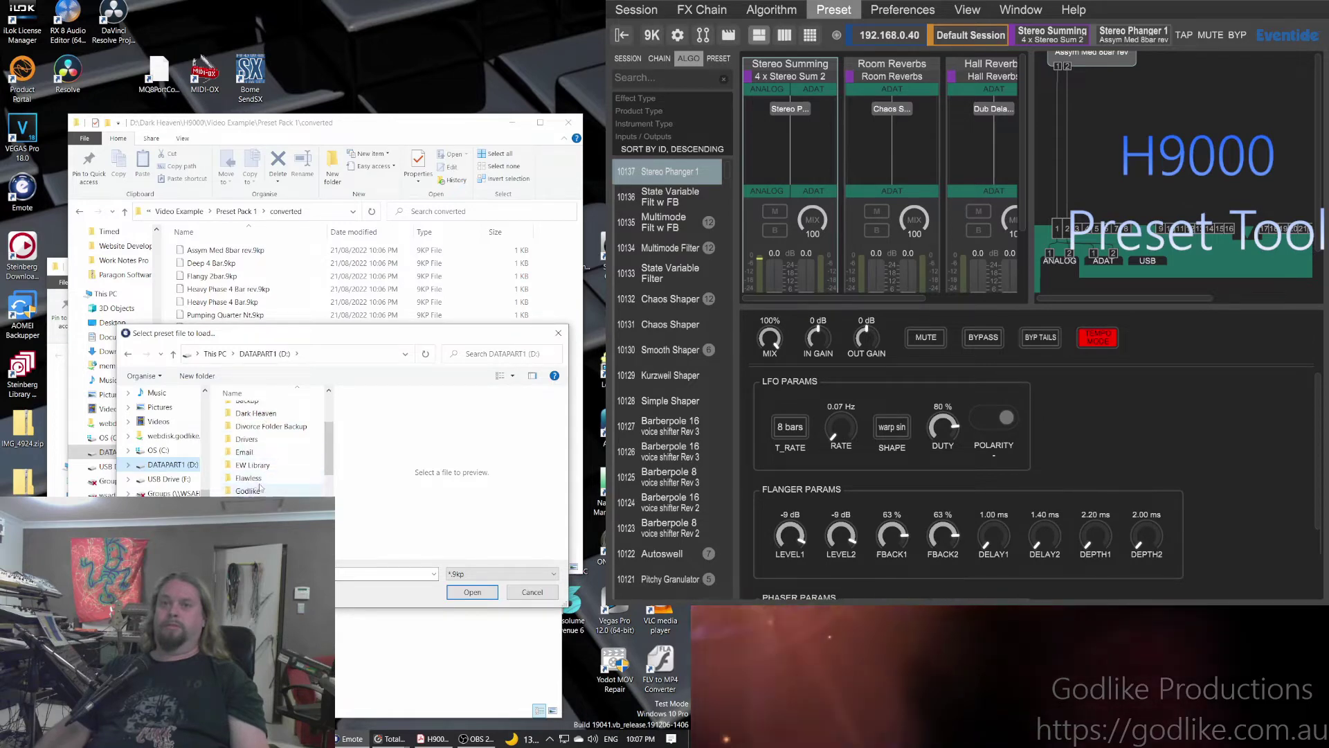
{"action": "scroll", "coordinate": [258, 448], "scroll_direction": "up", "scroll_amount": 1}
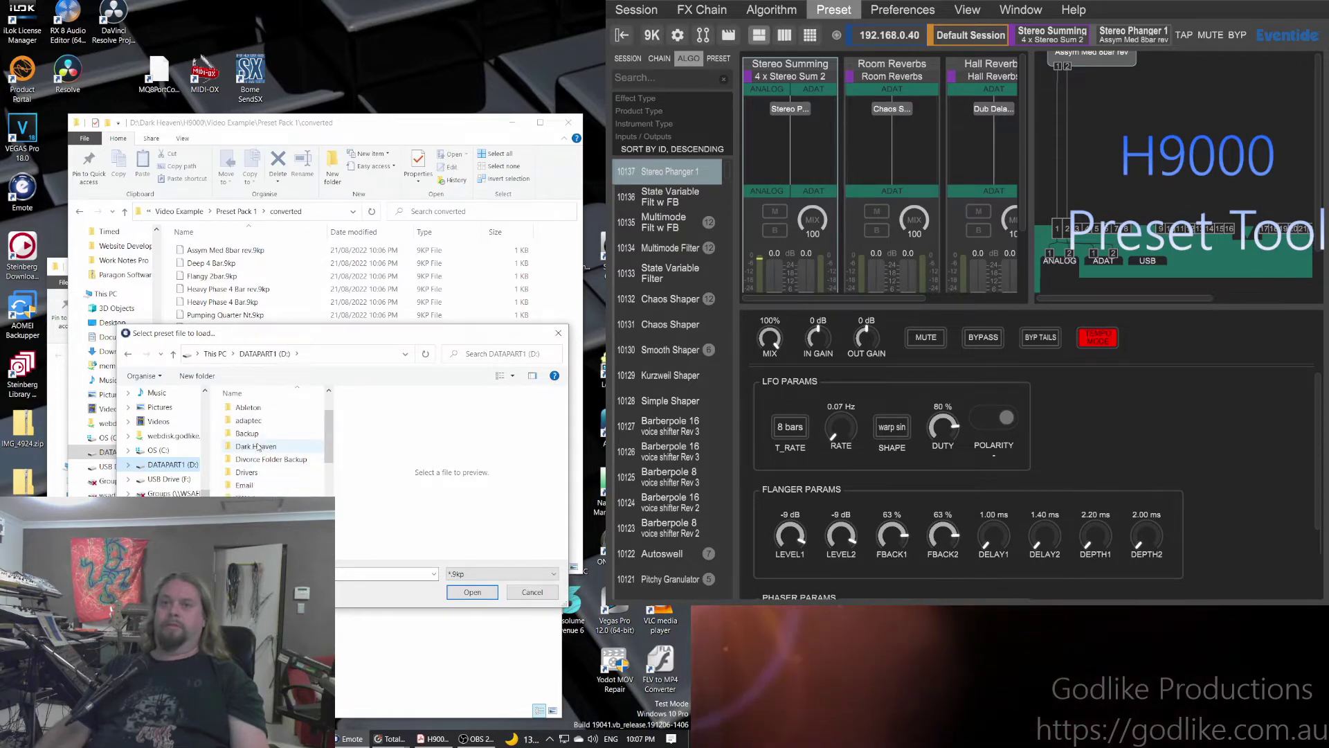
{"action": "double_click", "coordinate": [255, 446]}
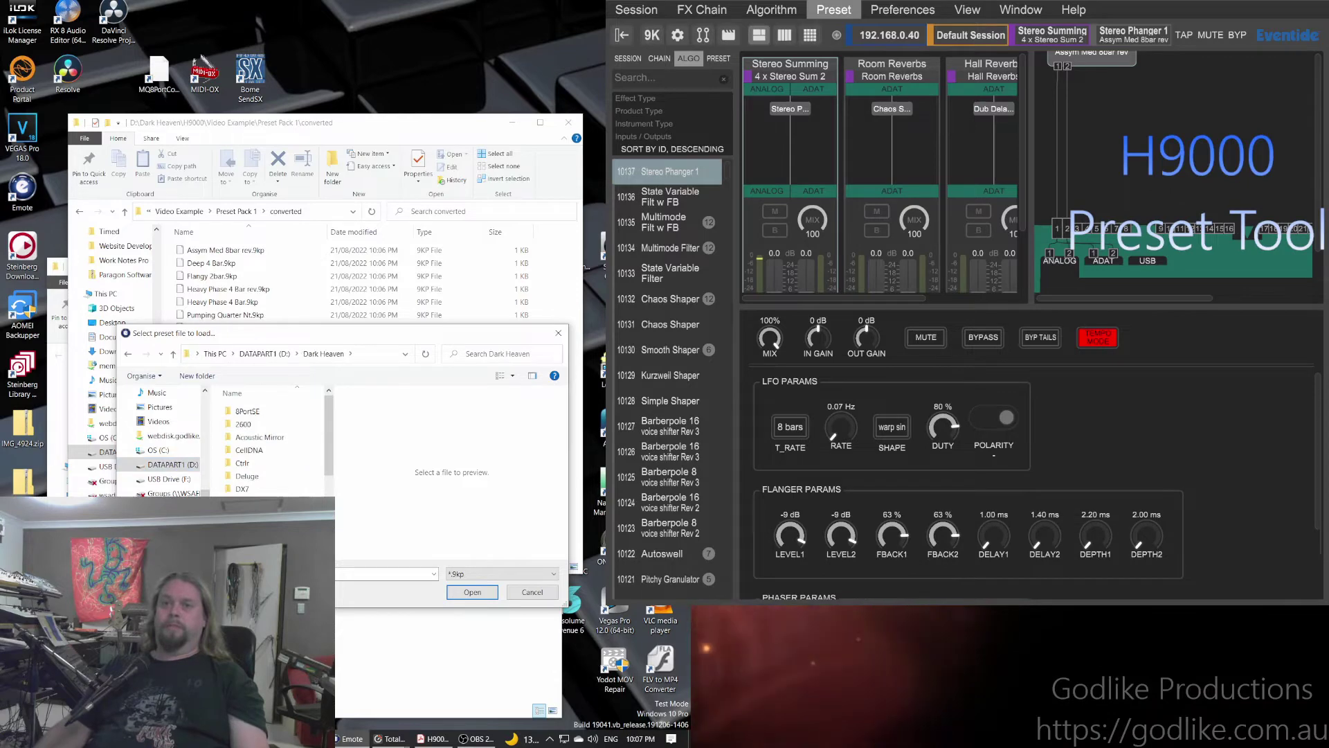
{"action": "double_click", "coordinate": [246, 495]}
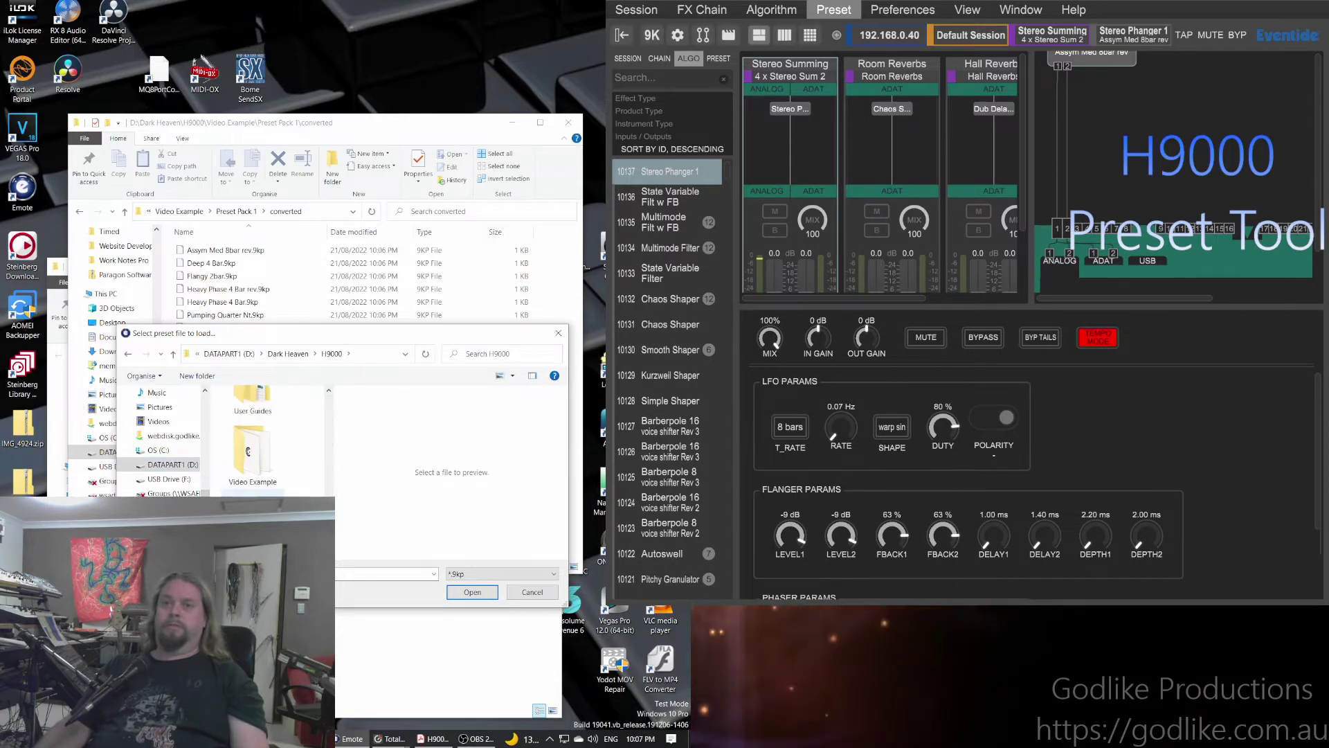
{"action": "double_click", "coordinate": [249, 453]}
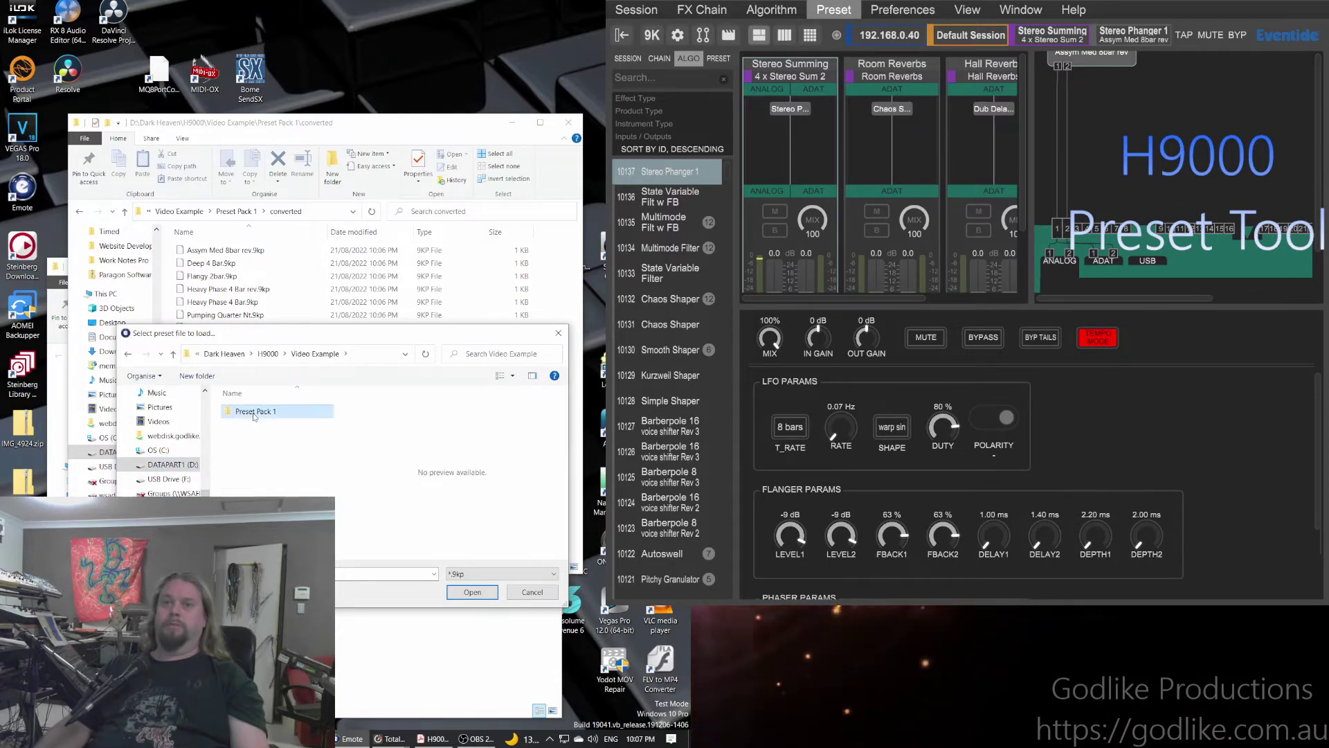
{"action": "double_click", "coordinate": [253, 414]}
{"action": "double_click", "coordinate": [259, 438]}
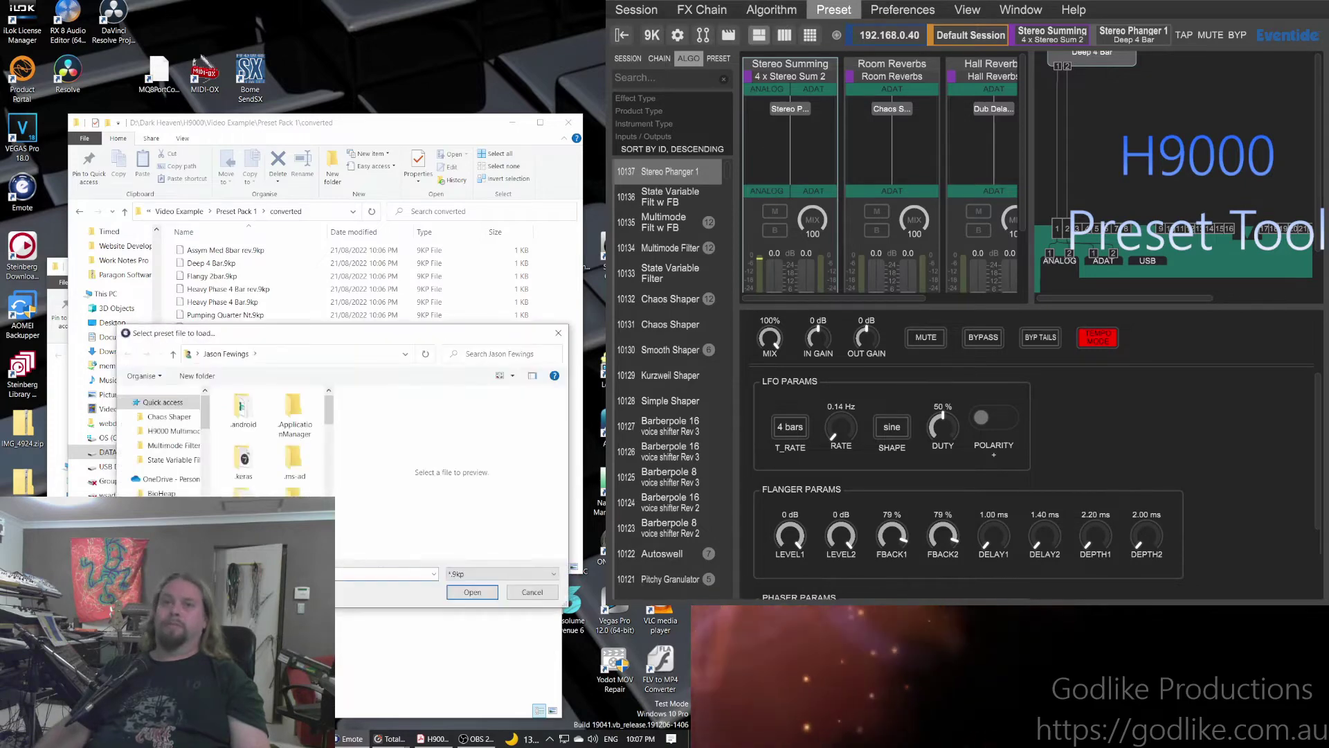
Load Deep 4 Bar.9kp from the converted folder in D:\Dark Heaven\H9000\Video Example\Preset Pack 1
{"action": "scroll", "coordinate": [166, 450], "scroll_direction": "down", "scroll_amount": 6}
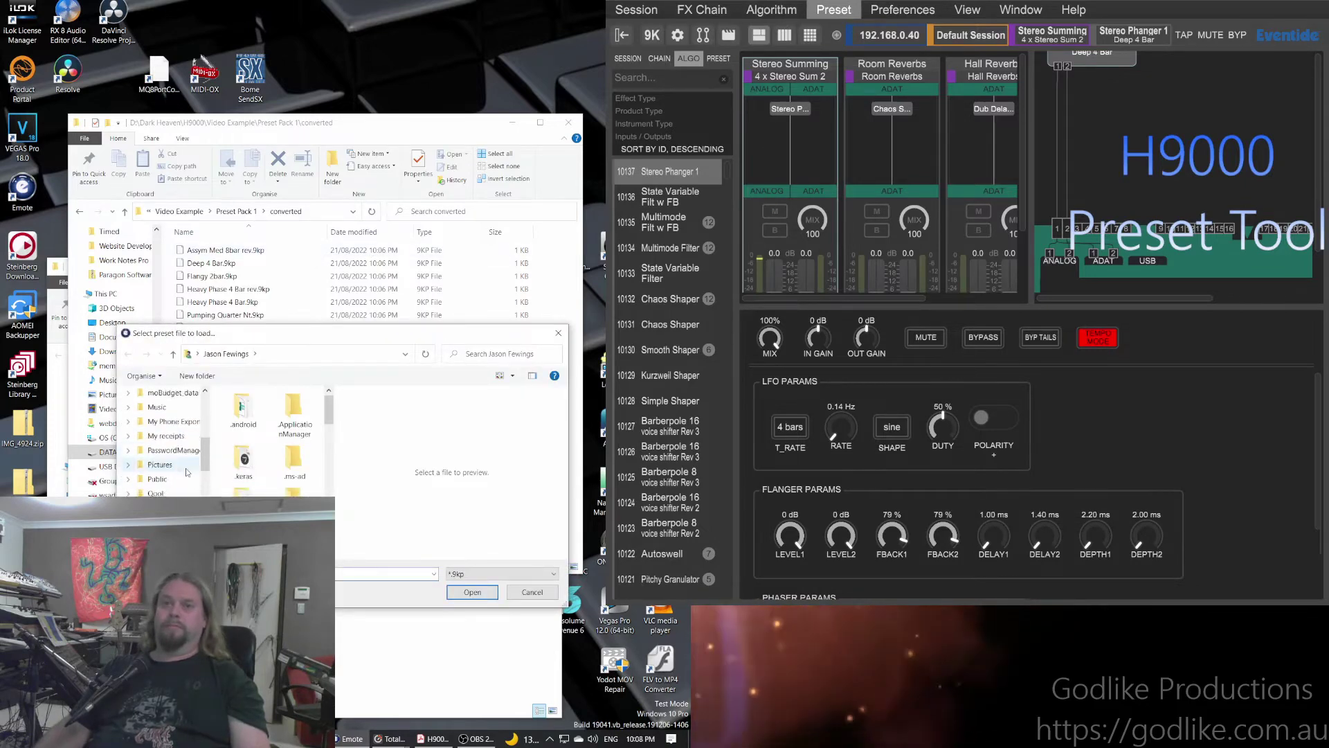
{"action": "scroll", "coordinate": [180, 481], "scroll_direction": "down", "scroll_amount": 1}
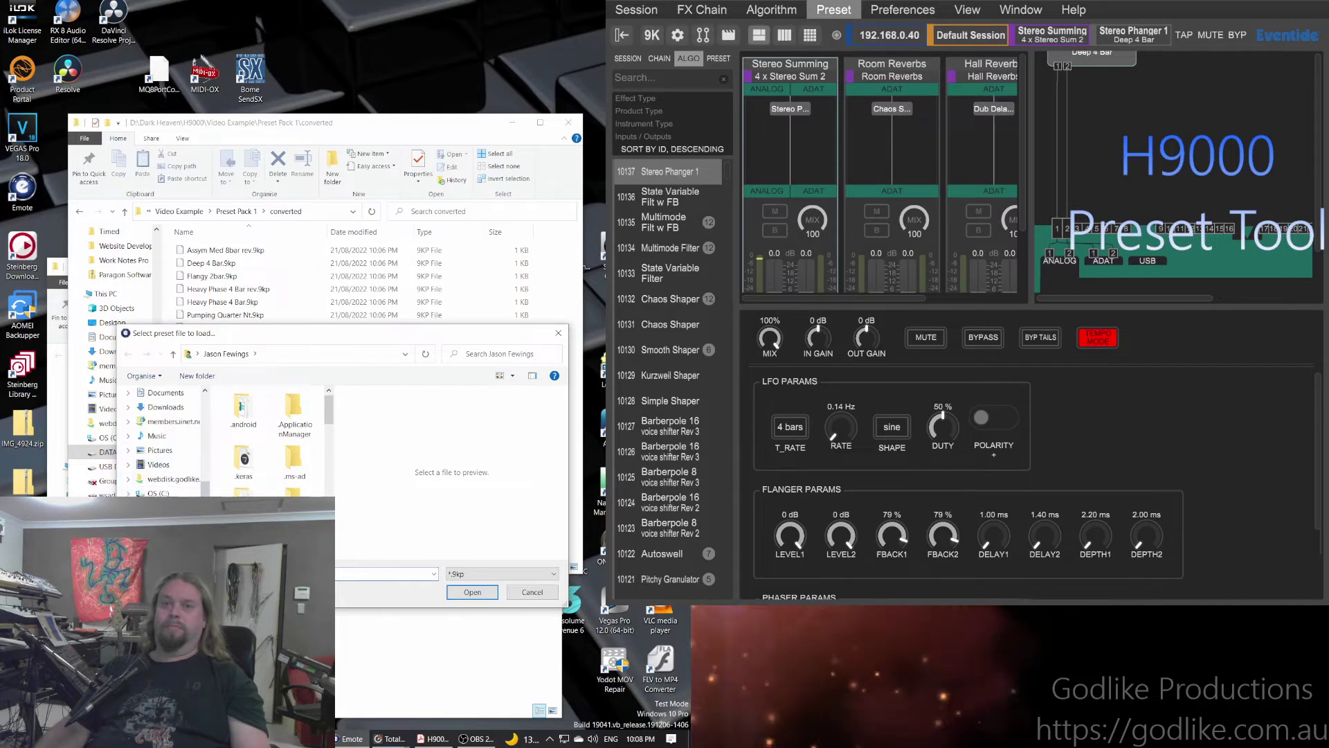
{"action": "left_click", "coordinate": [161, 507]}
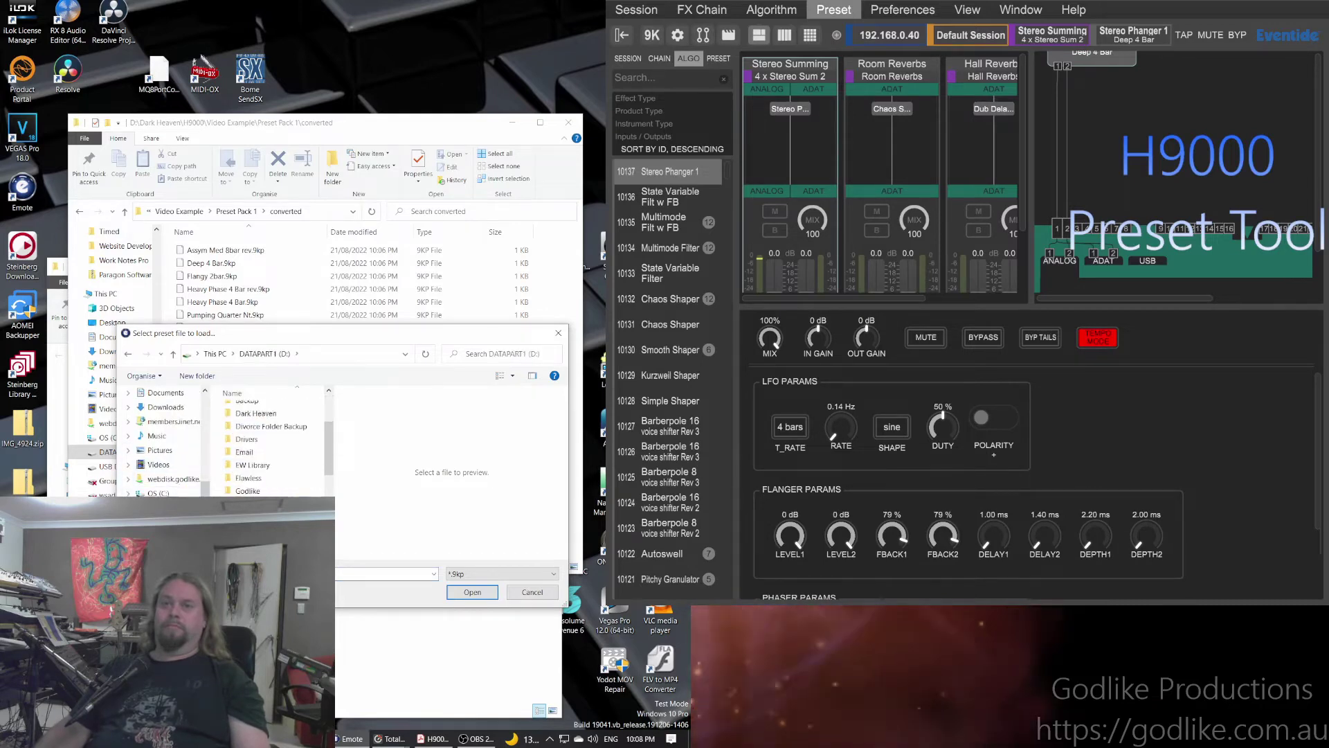
{"action": "double_click", "coordinate": [257, 414]}
{"action": "double_click", "coordinate": [247, 493]}
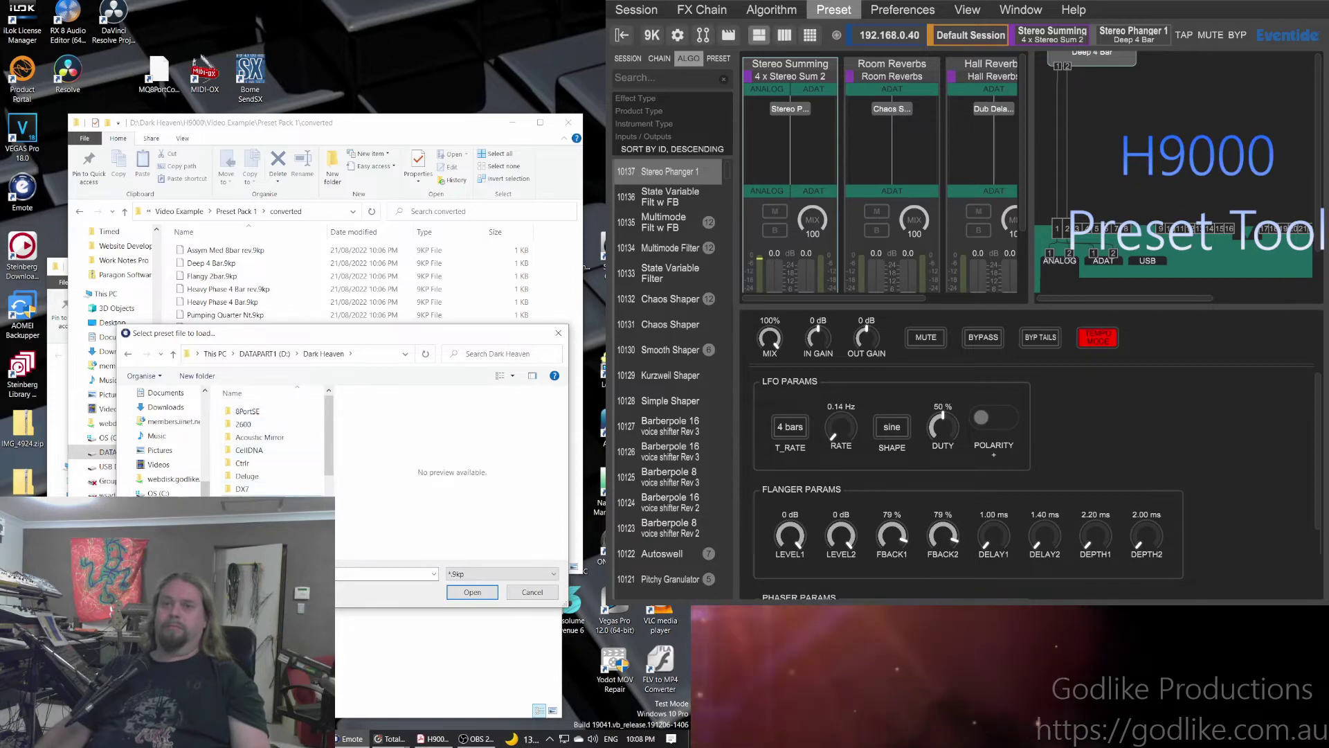
{"action": "scroll", "coordinate": [247, 483], "scroll_direction": "down", "scroll_amount": 3}
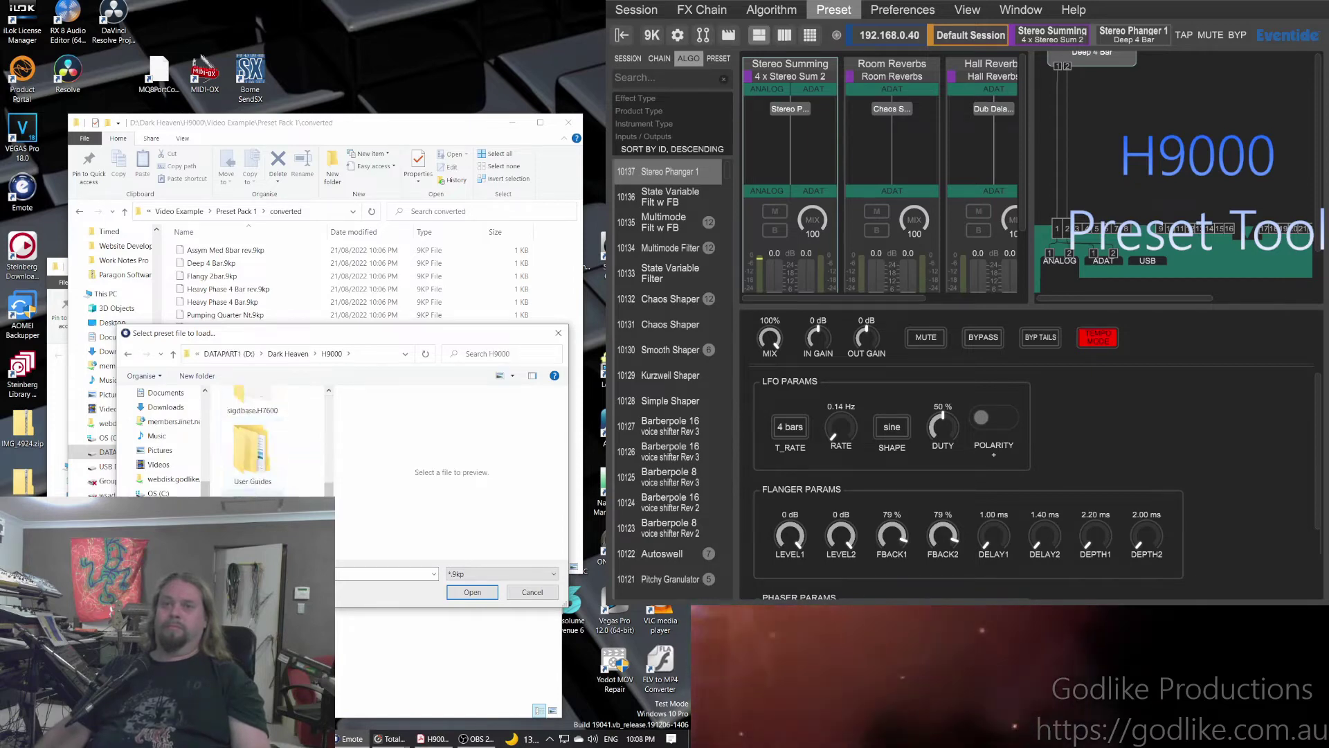
{"action": "double_click", "coordinate": [252, 490]}
{"action": "double_click", "coordinate": [252, 411]}
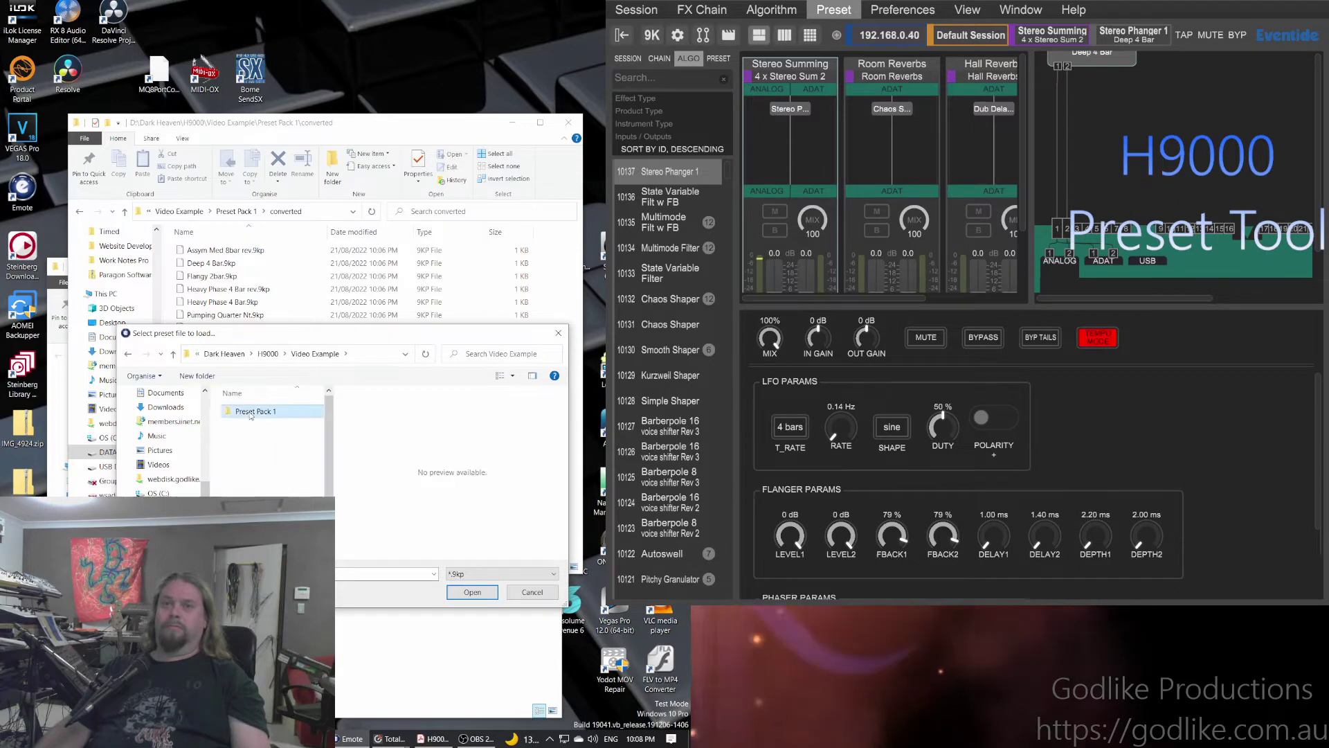
{"action": "double_click", "coordinate": [251, 410]}
{"action": "left_click", "coordinate": [257, 424]}
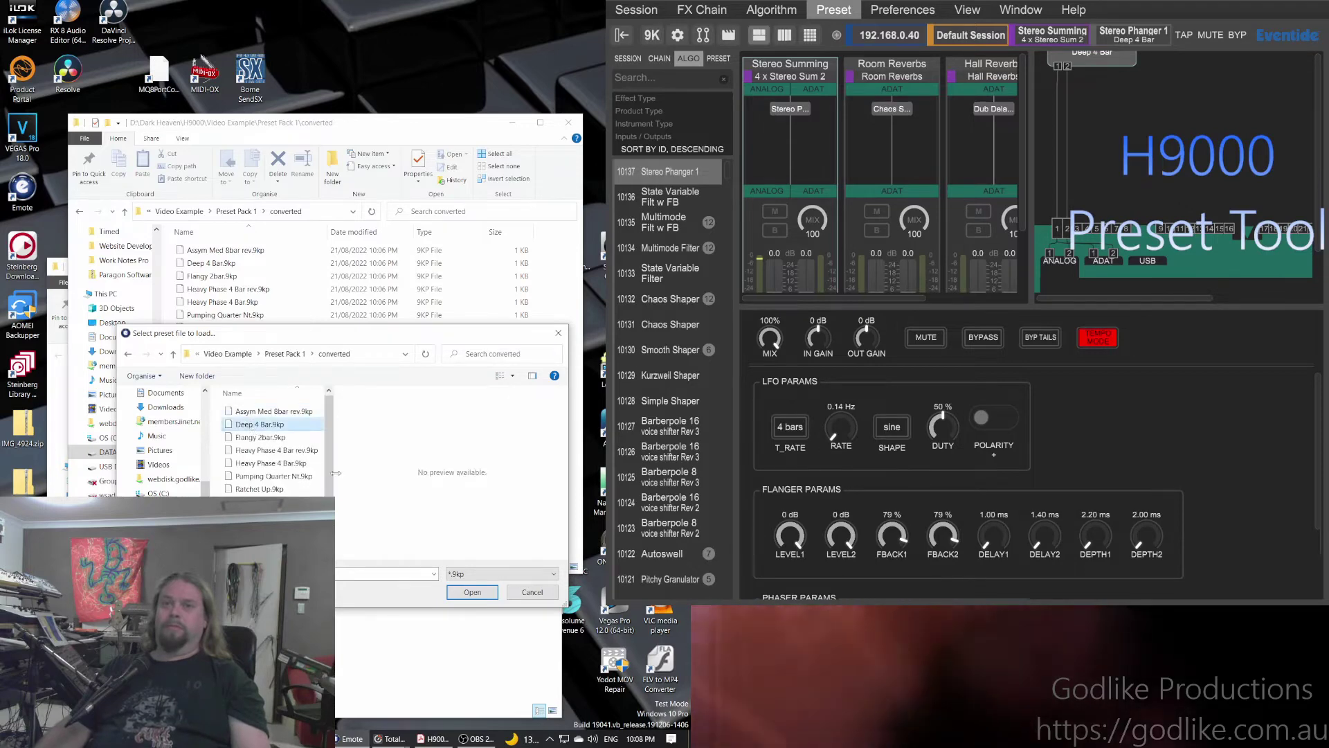
{"action": "left_click", "coordinate": [472, 592]}
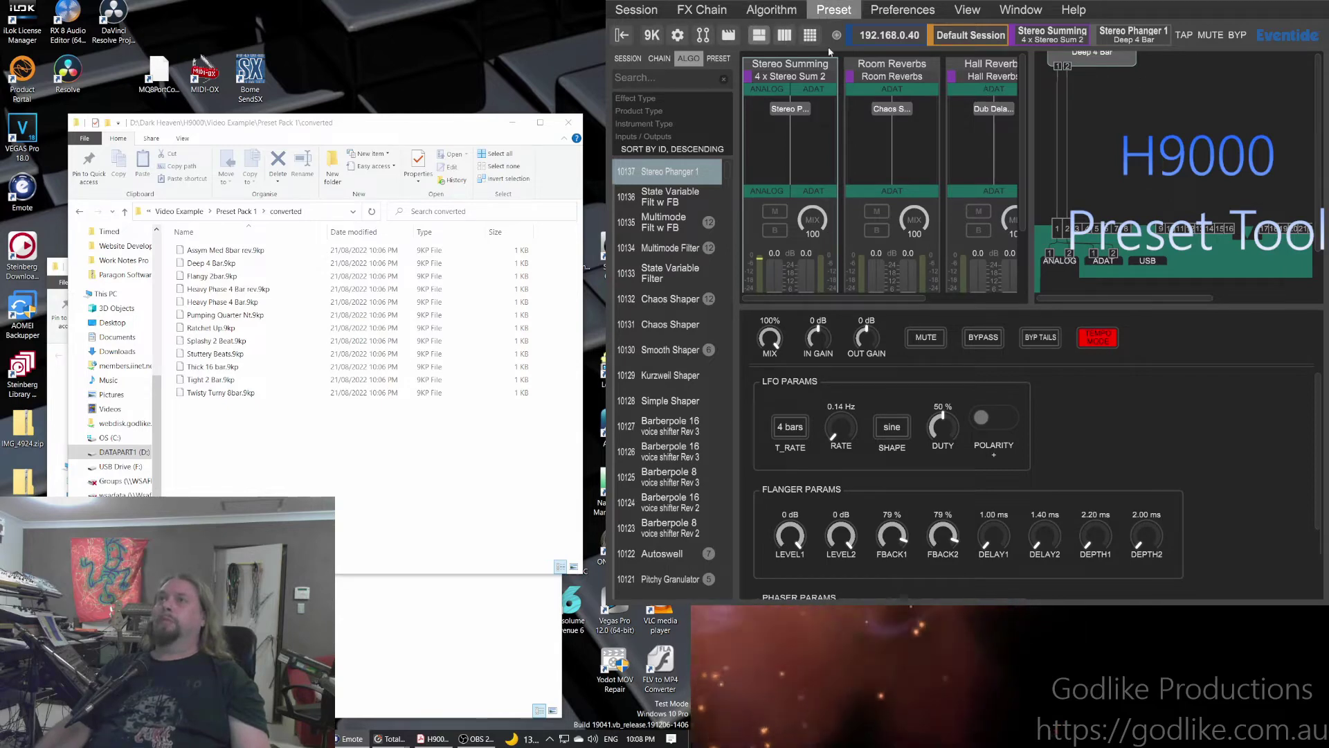
Save the preset to the H9000 as Deep 4 Bar, and check it in the preset list before returning to the algorithm list
{"action": "left_click", "coordinate": [856, 72]}
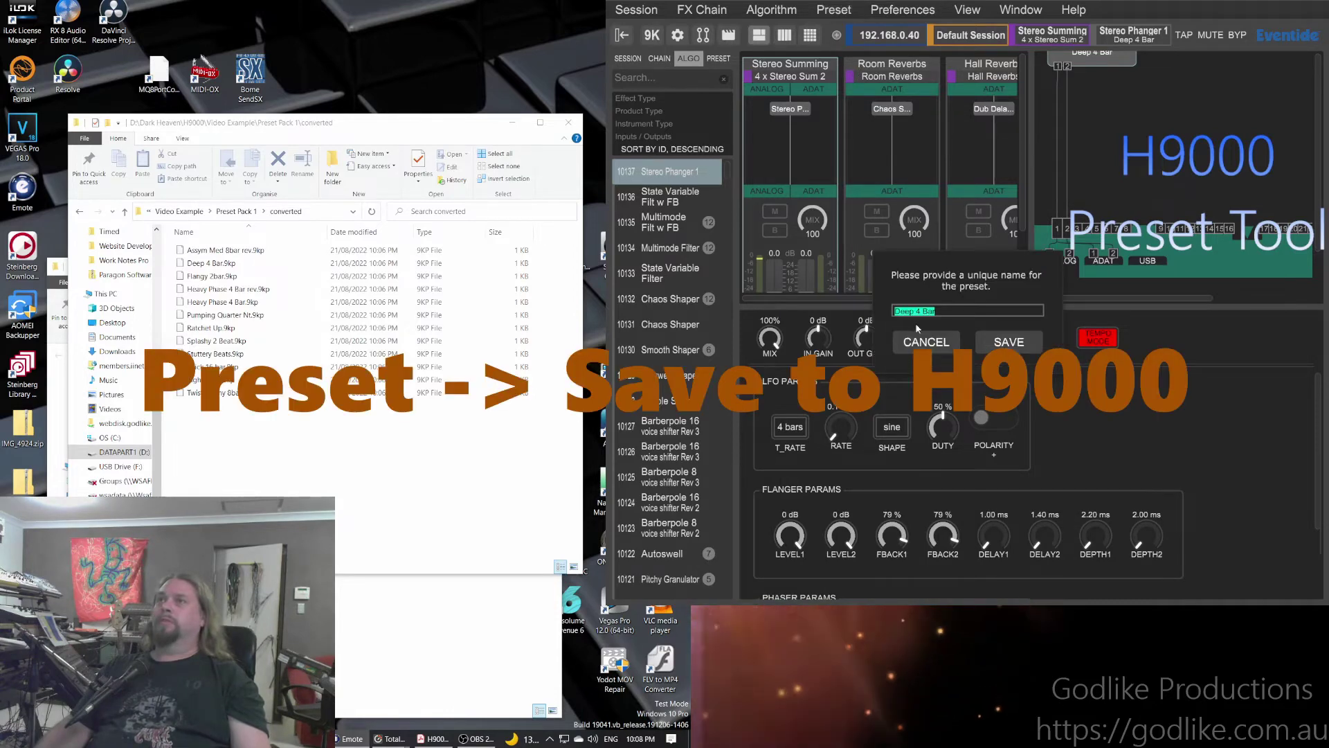
{"action": "left_click", "coordinate": [1004, 344]}
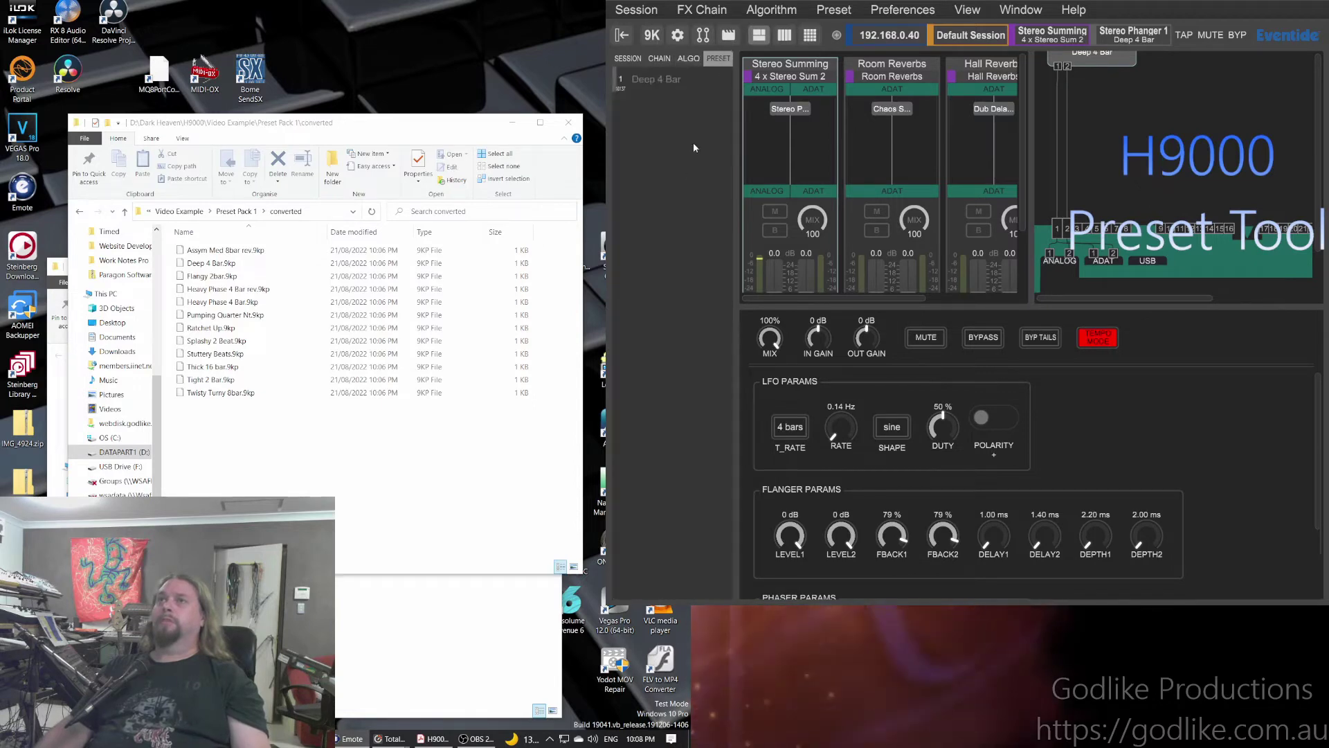
{"action": "left_click", "coordinate": [659, 77]}
{"action": "left_click", "coordinate": [687, 59]}
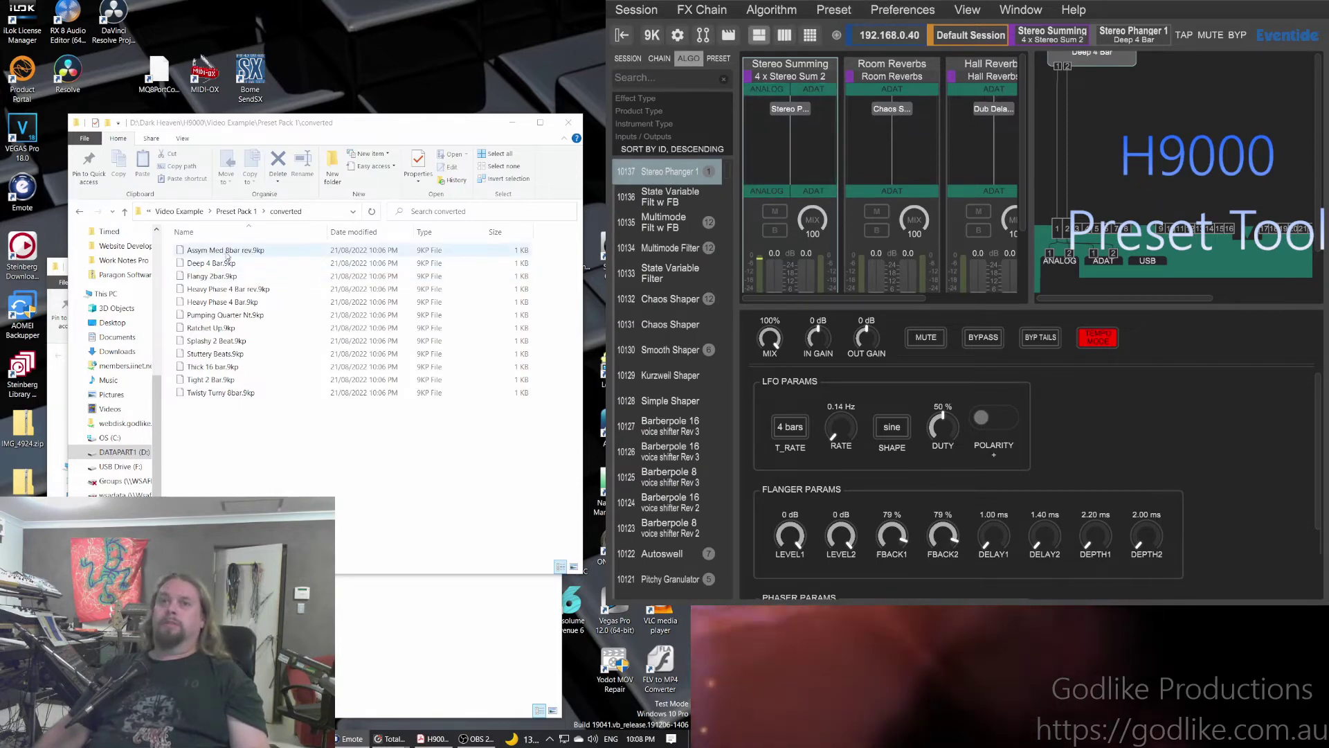
Load Assym Med 8bar rev.9kp from the converted folder of Preset Pack 1, and save it to the H9000 as Assym Med 8bar rev
{"action": "left_click_drag", "start_coordinate": [227, 255], "coordinate": [678, 171]}
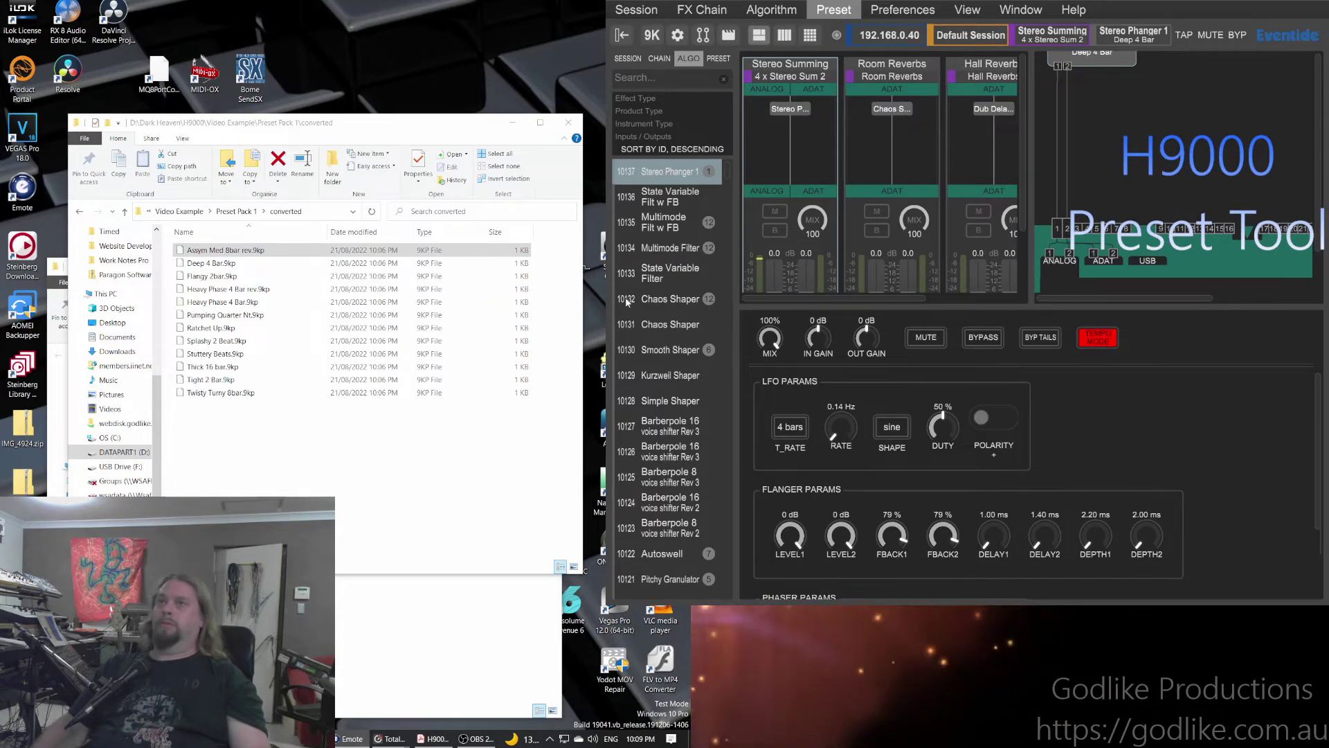
{"action": "left_click", "coordinate": [837, 34]}
{"action": "scroll", "coordinate": [183, 468], "scroll_direction": "down", "scroll_amount": 5}
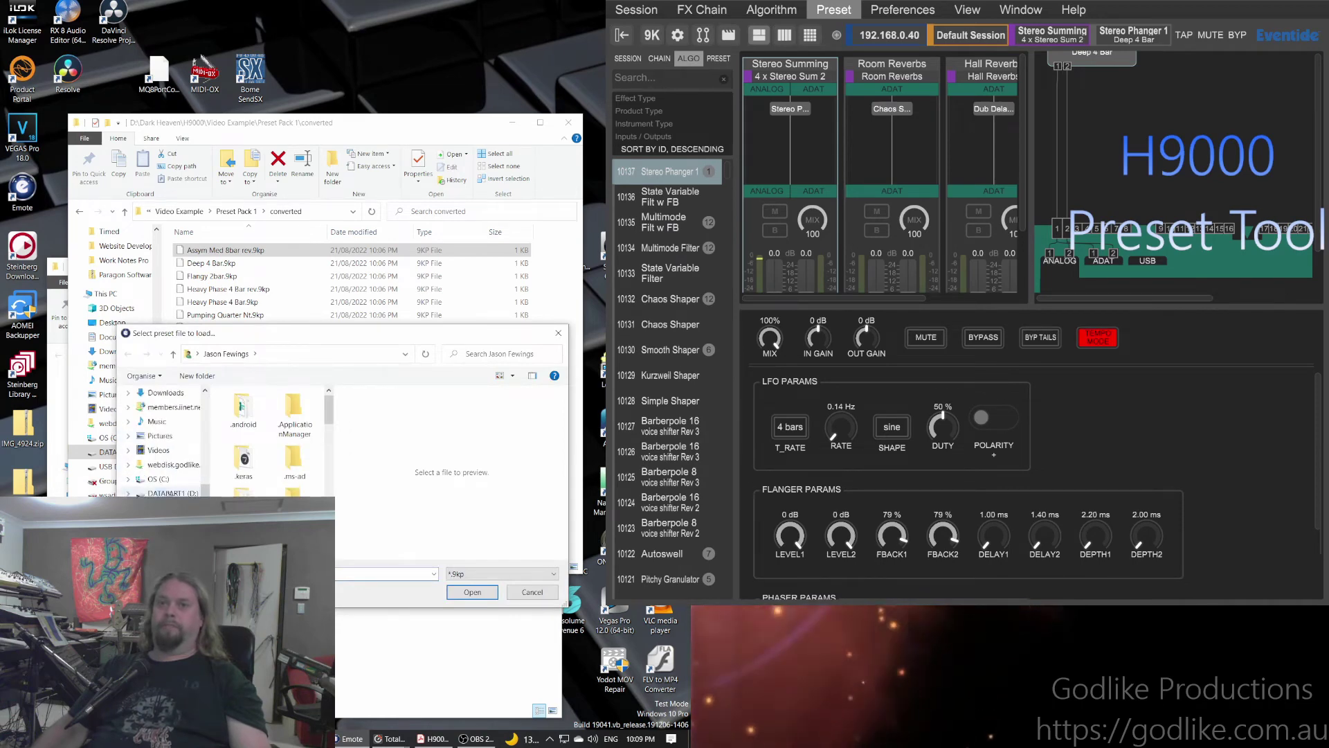
{"action": "left_click", "coordinate": [173, 492]}
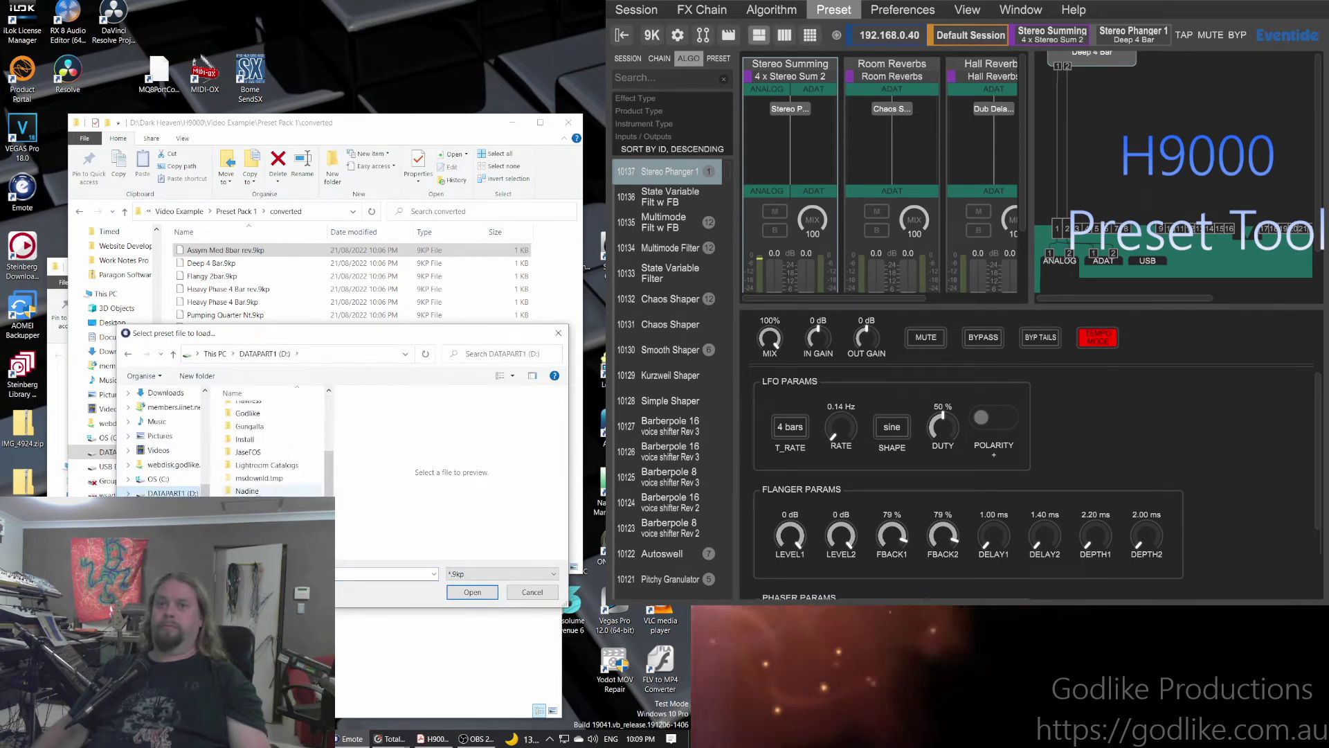
{"action": "scroll", "coordinate": [262, 450], "scroll_direction": "up", "scroll_amount": 2}
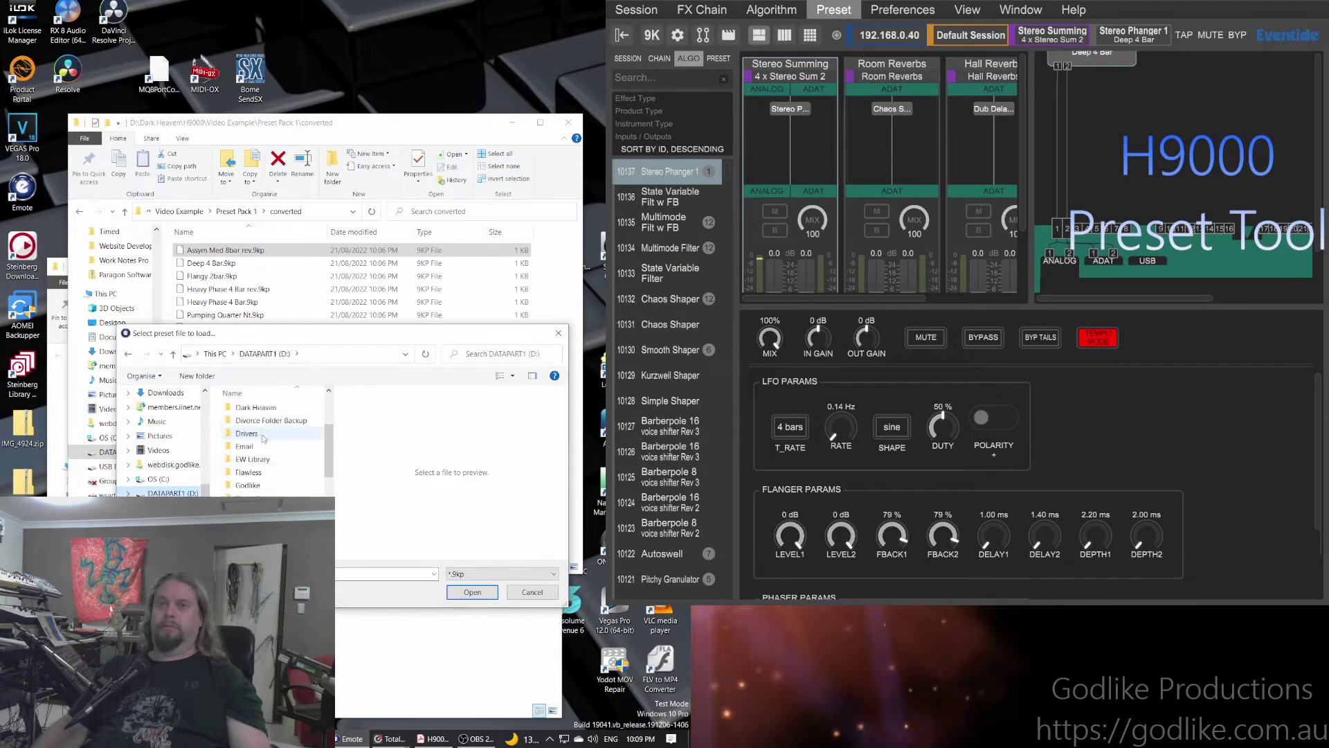
{"action": "double_click", "coordinate": [253, 407]}
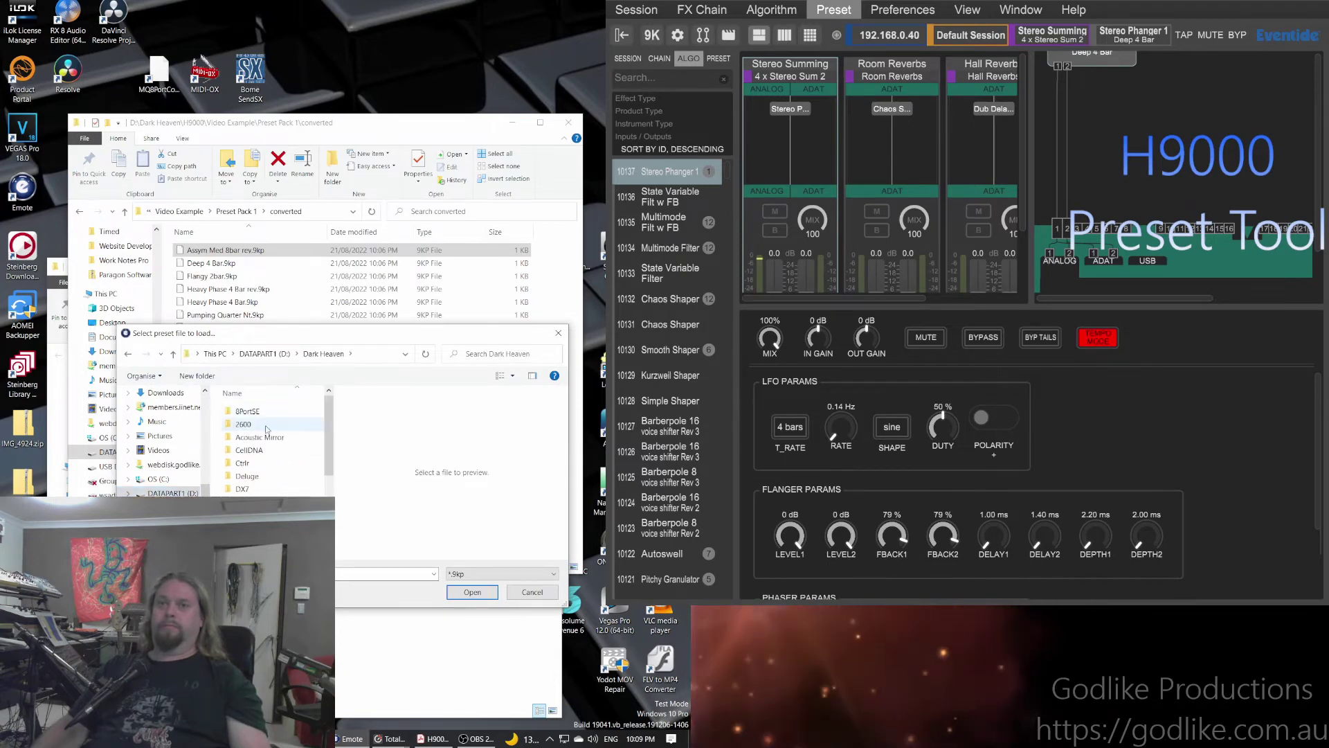
{"action": "scroll", "coordinate": [267, 430], "scroll_direction": "down", "scroll_amount": 2}
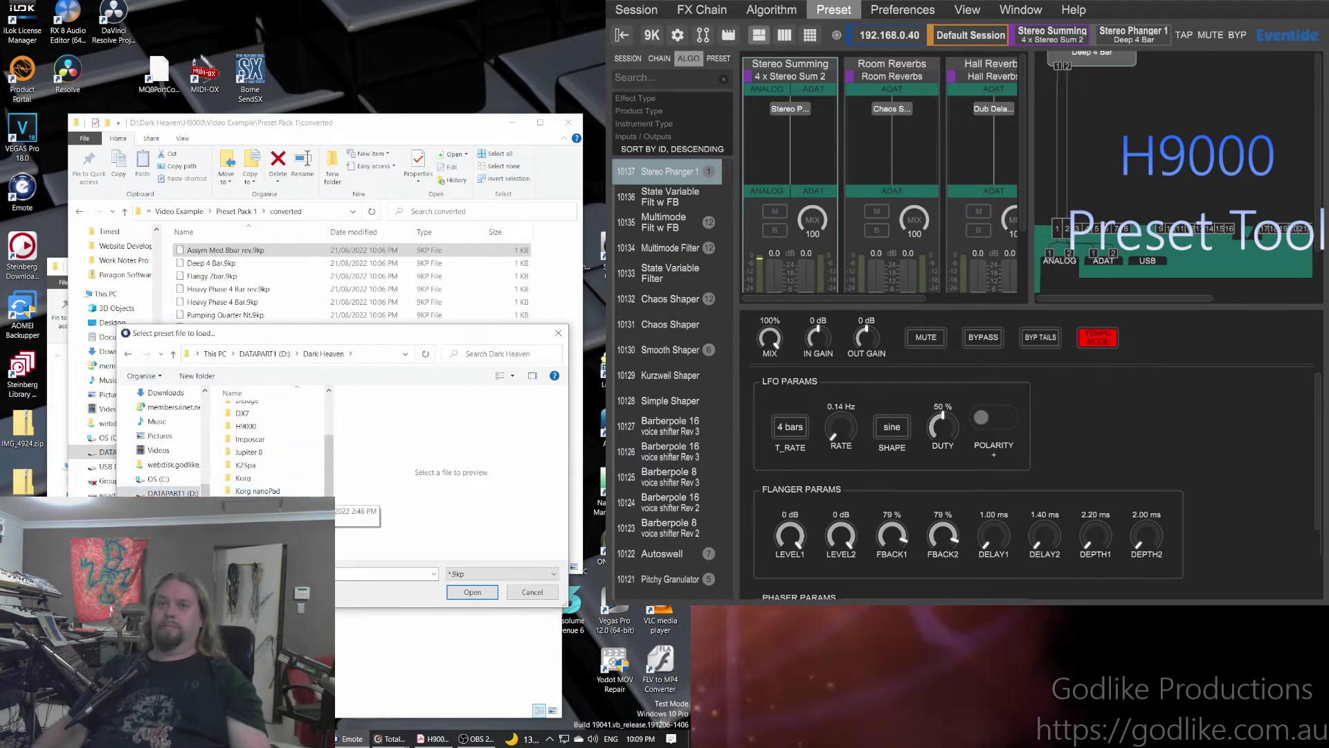
{"action": "scroll", "coordinate": [264, 465], "scroll_direction": "down", "scroll_amount": 1}
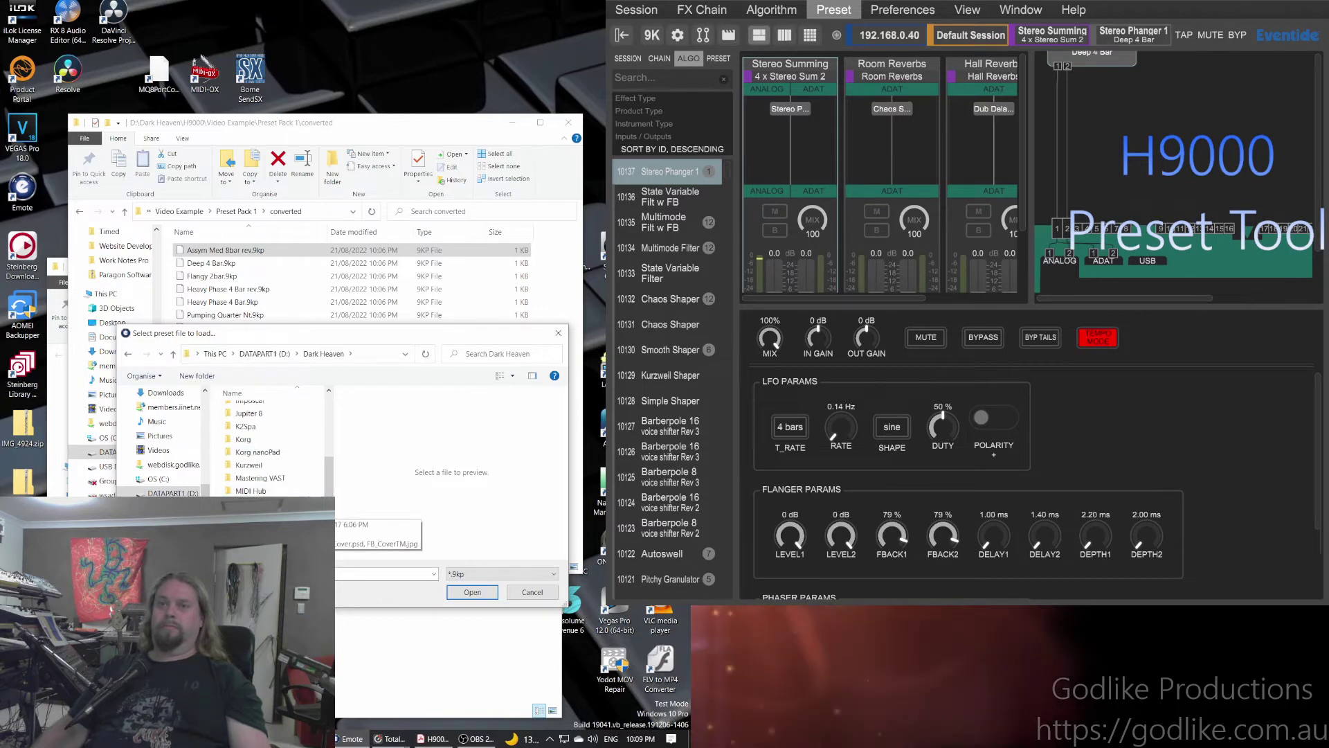
{"action": "scroll", "coordinate": [264, 465], "scroll_direction": "up", "scroll_amount": 2}
{"action": "double_click", "coordinate": [254, 463]}
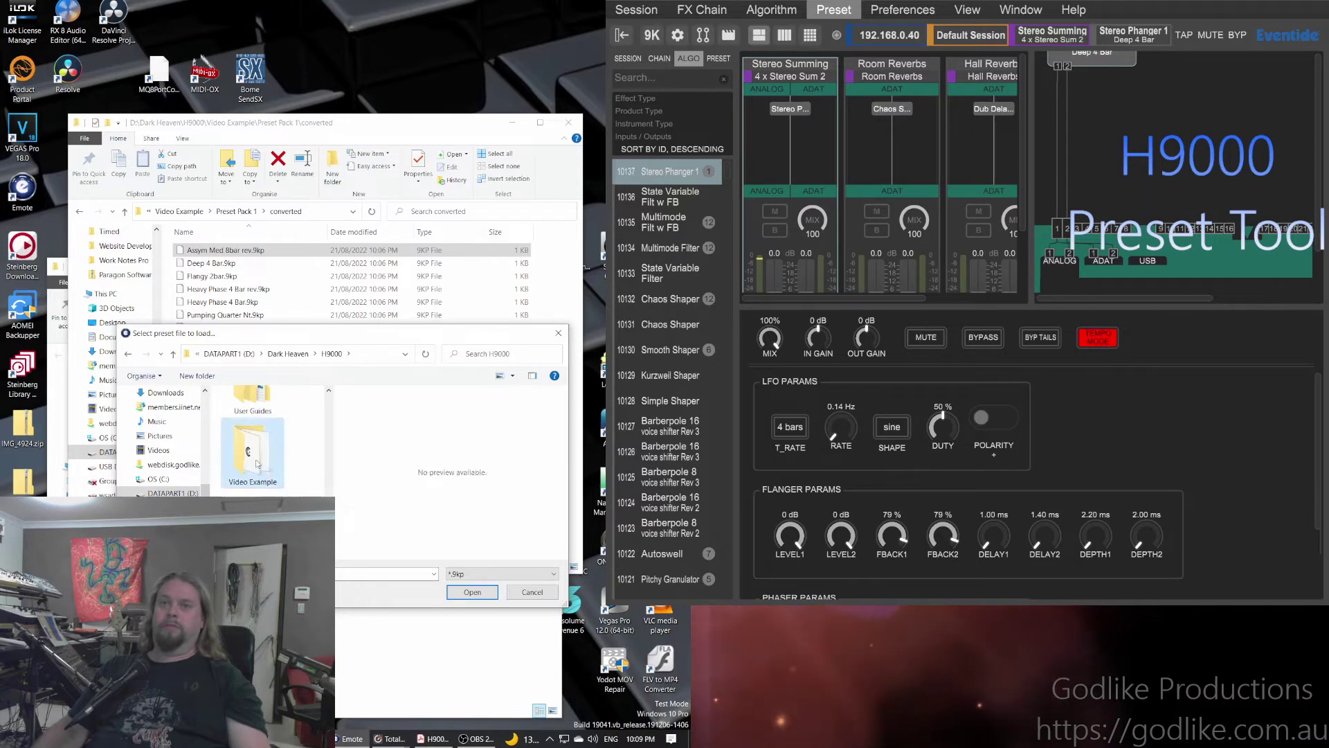
{"action": "double_click", "coordinate": [256, 462]}
{"action": "double_click", "coordinate": [243, 412]}
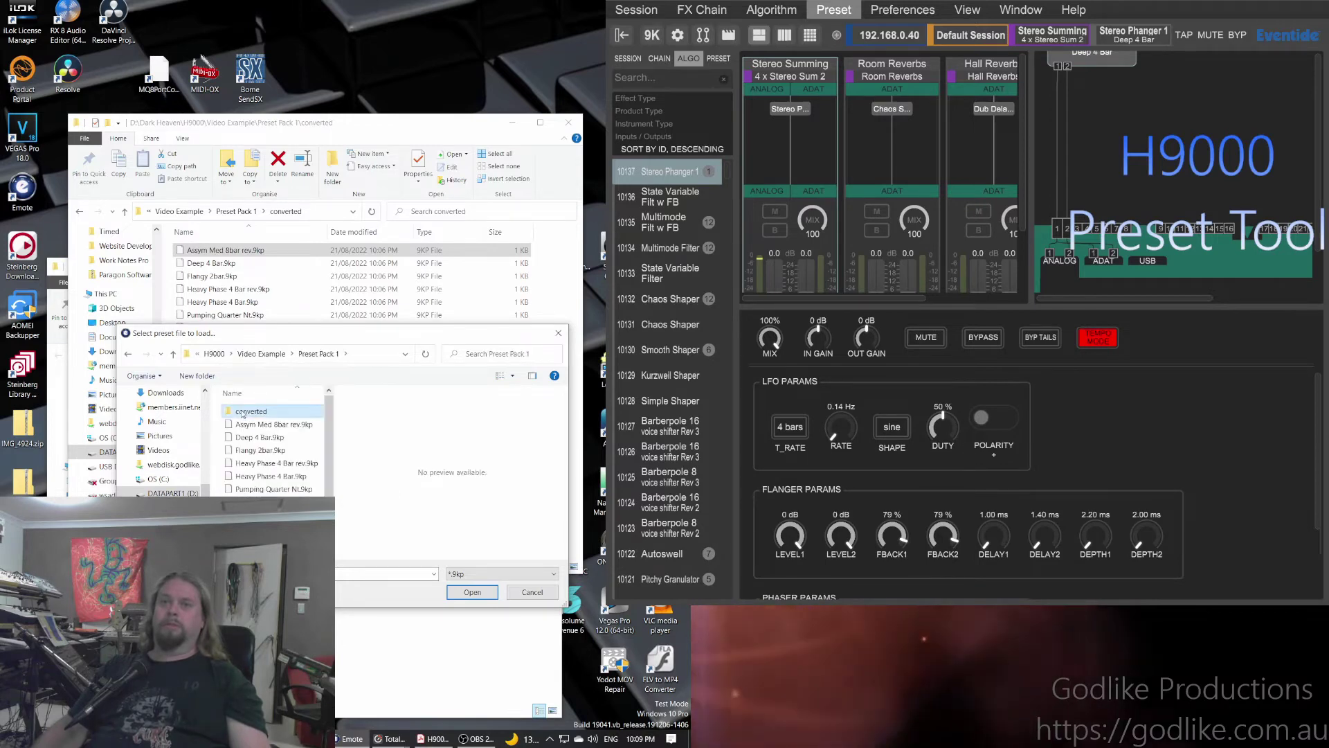
{"action": "double_click", "coordinate": [271, 425]}
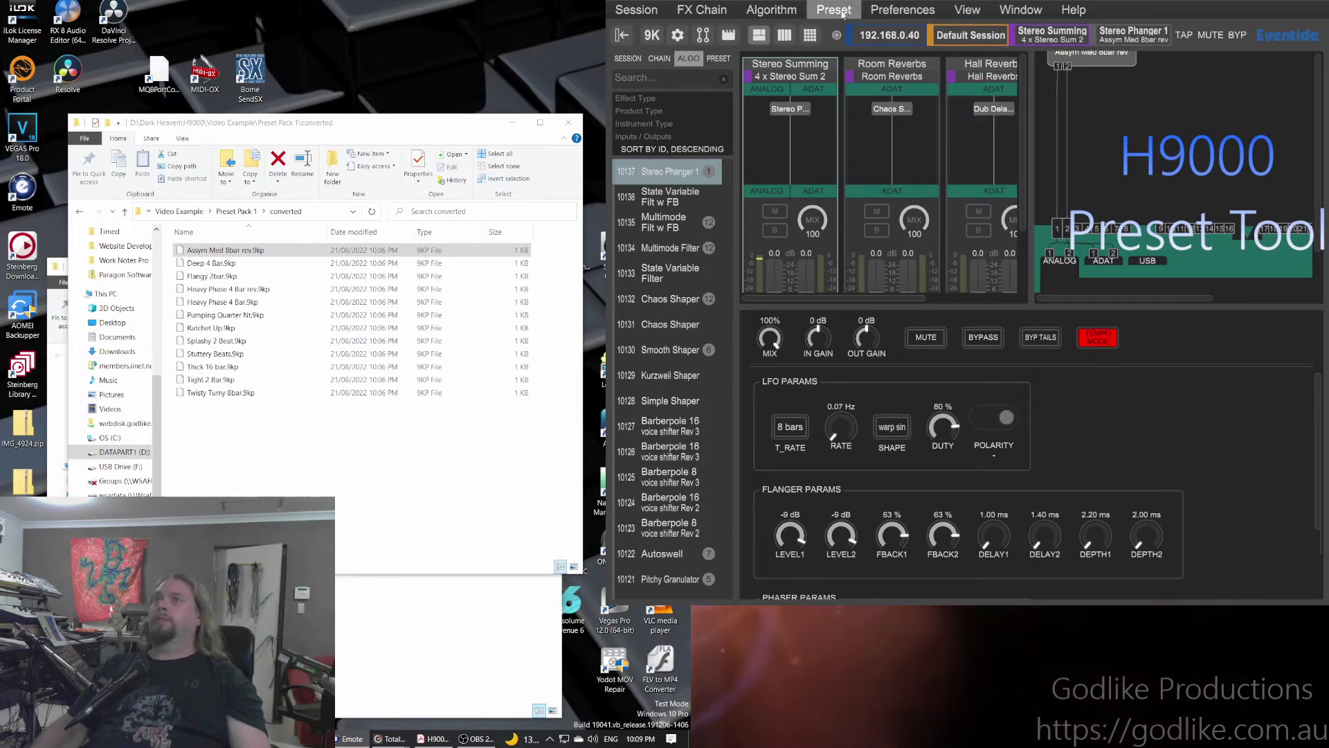
{"action": "left_click", "coordinate": [856, 69]}
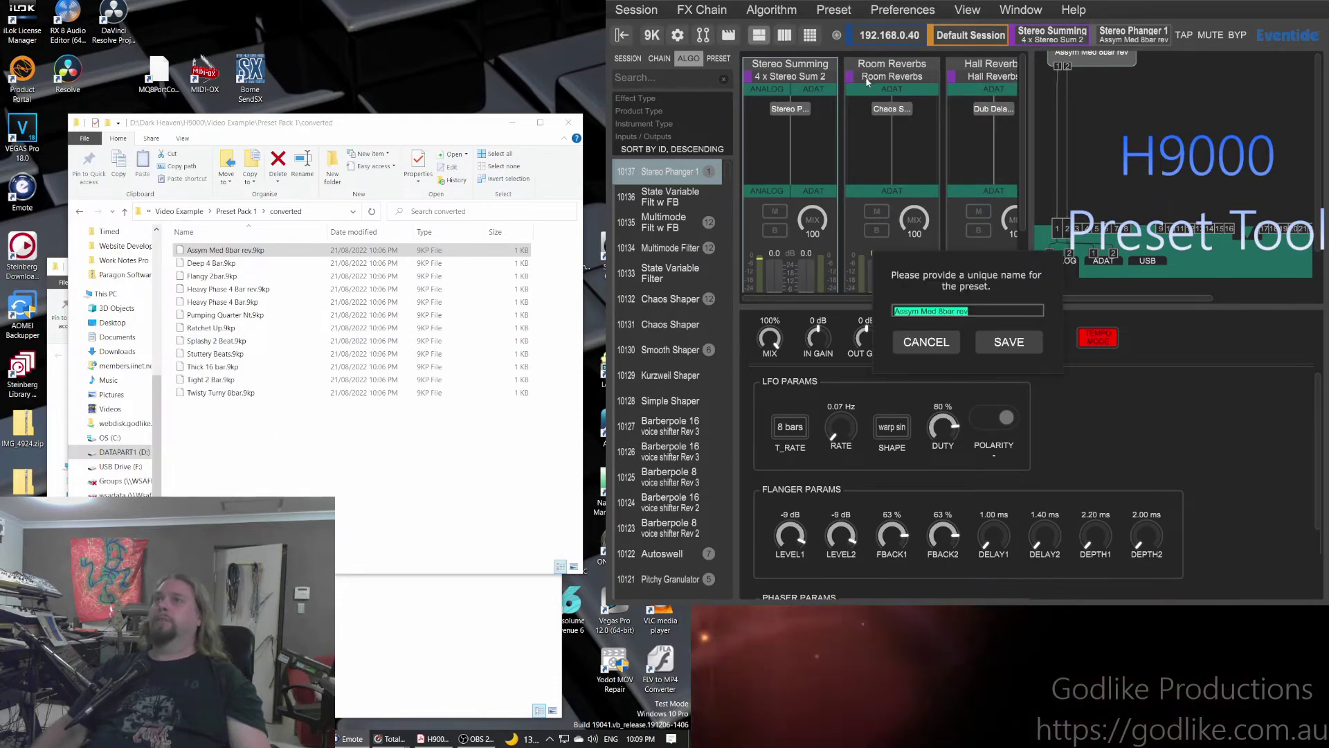
{"action": "left_click", "coordinate": [1010, 342]}
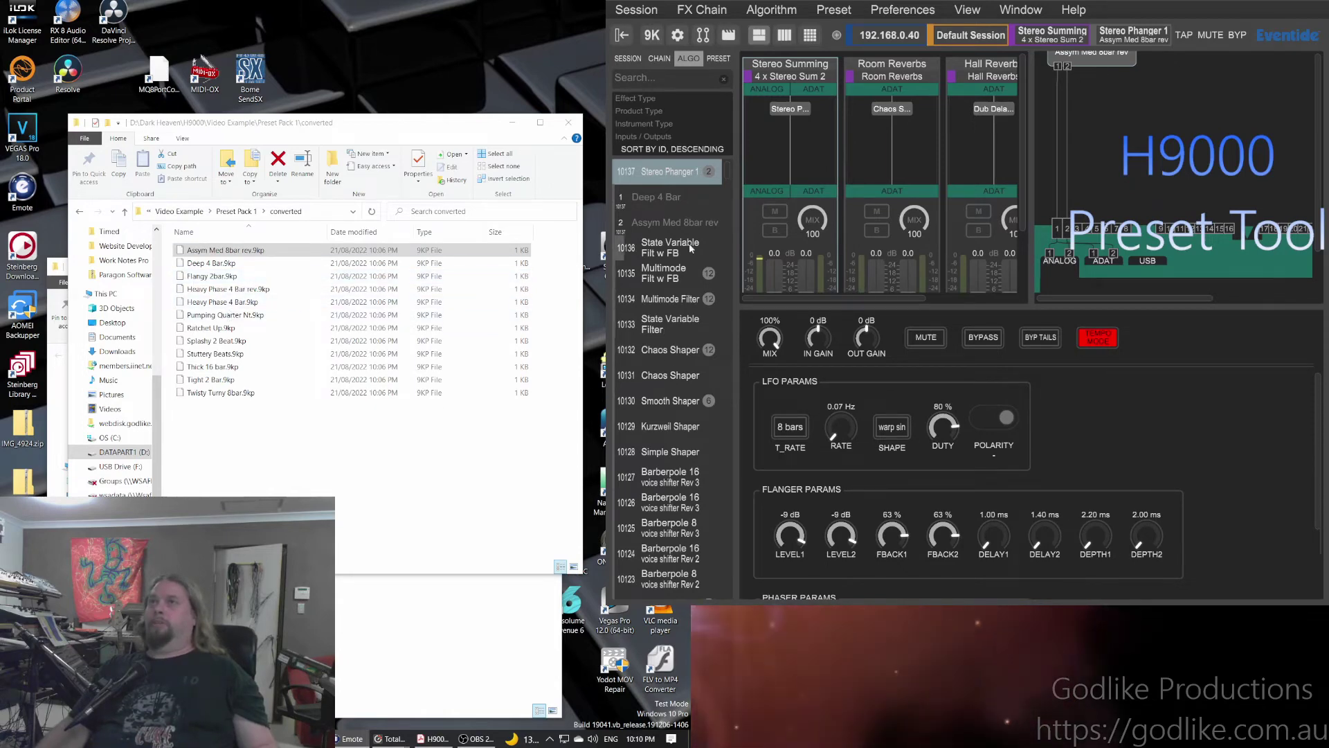
Recall the saved Deep 4 Bar preset under Stereo Phanger 1 (10137), followed by Assym Med 8bar rev, to compare their parameters
{"action": "left_click", "coordinate": [709, 173]}
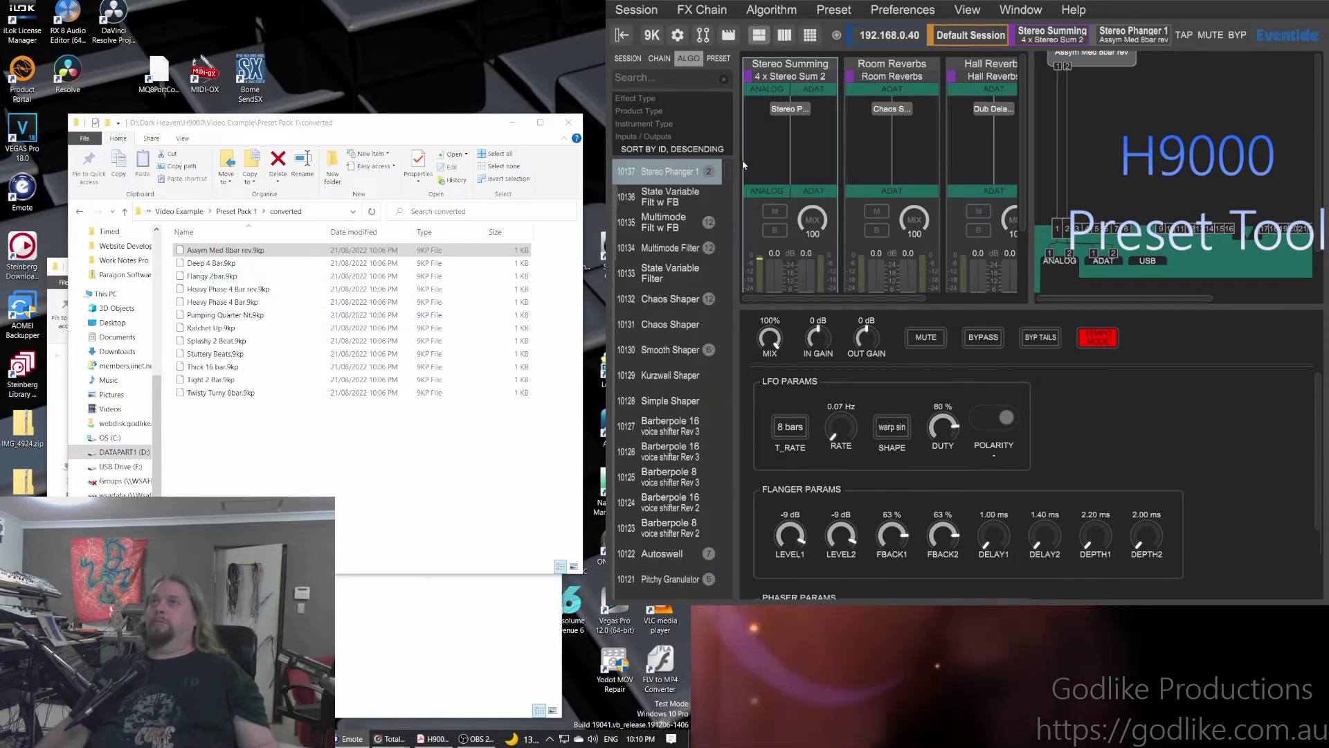
{"action": "left_click", "coordinate": [708, 176]}
{"action": "left_click", "coordinate": [720, 197]}
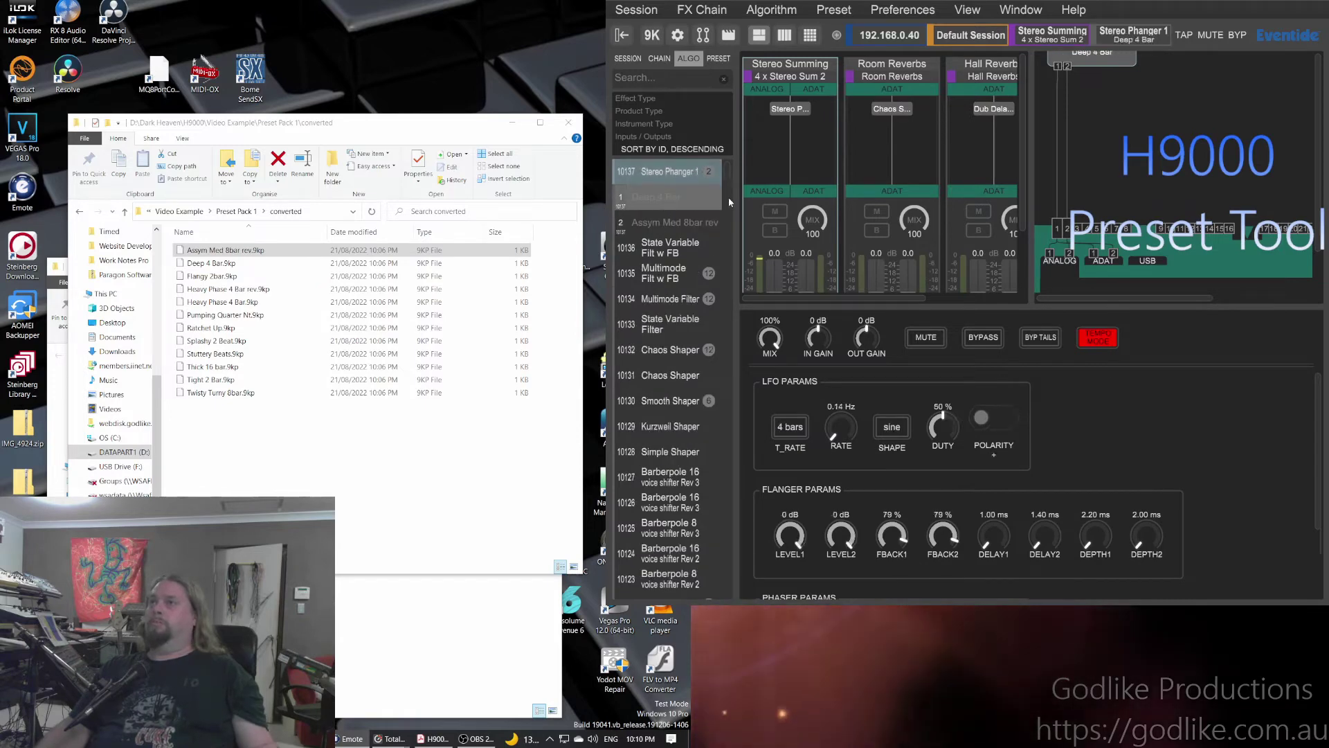
{"action": "left_click", "coordinate": [681, 222]}
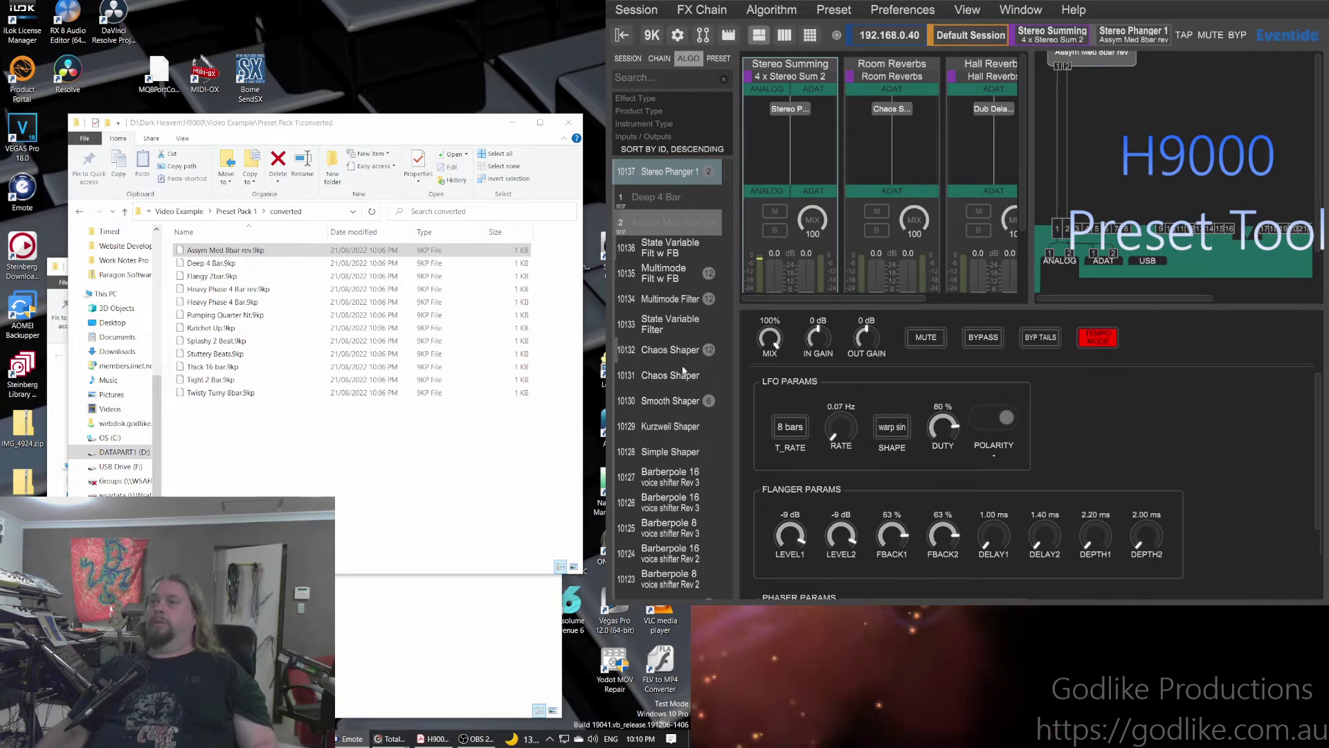
Find the original Stereo Phanger 1 algorithm (10108) in the algorithm list
{"action": "scroll", "coordinate": [664, 484], "scroll_direction": "down", "scroll_amount": 3}
{"action": "scroll", "coordinate": [693, 450], "scroll_direction": "down", "scroll_amount": 5}
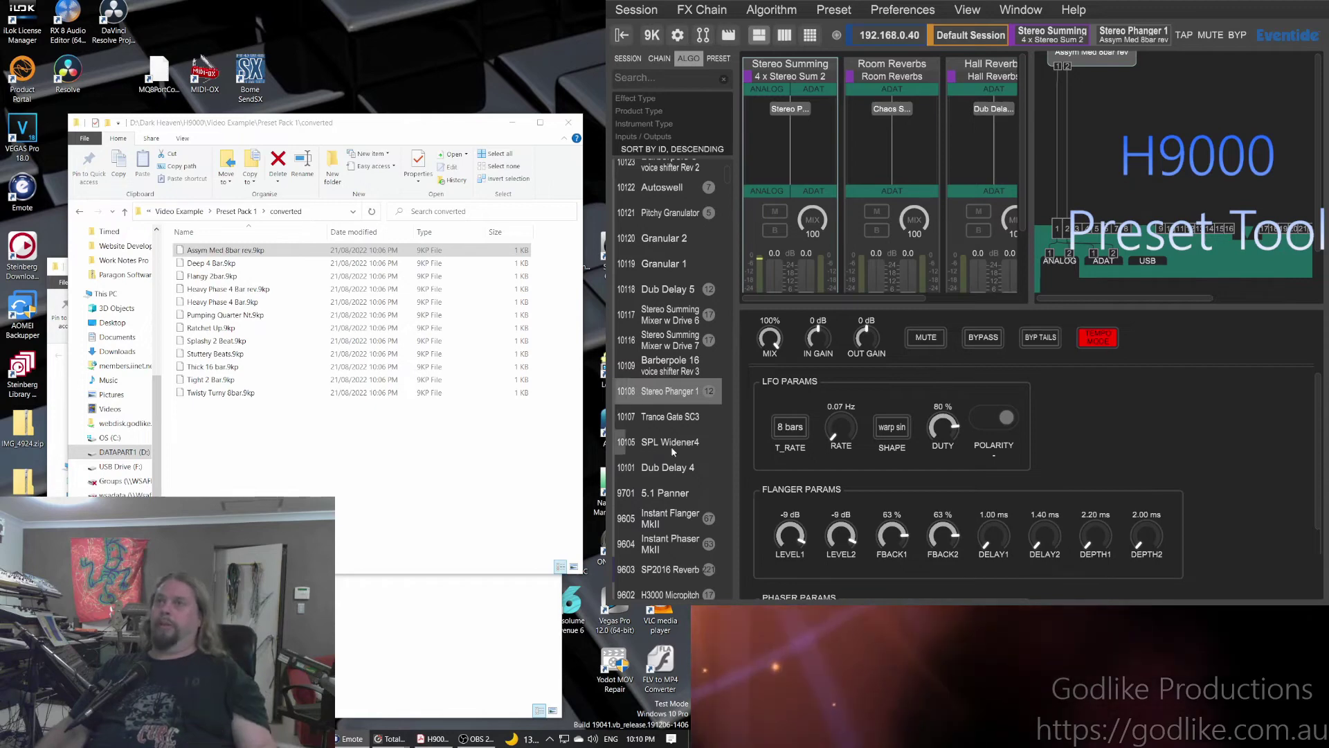
{"action": "scroll", "coordinate": [669, 446], "scroll_direction": "down", "scroll_amount": 2}
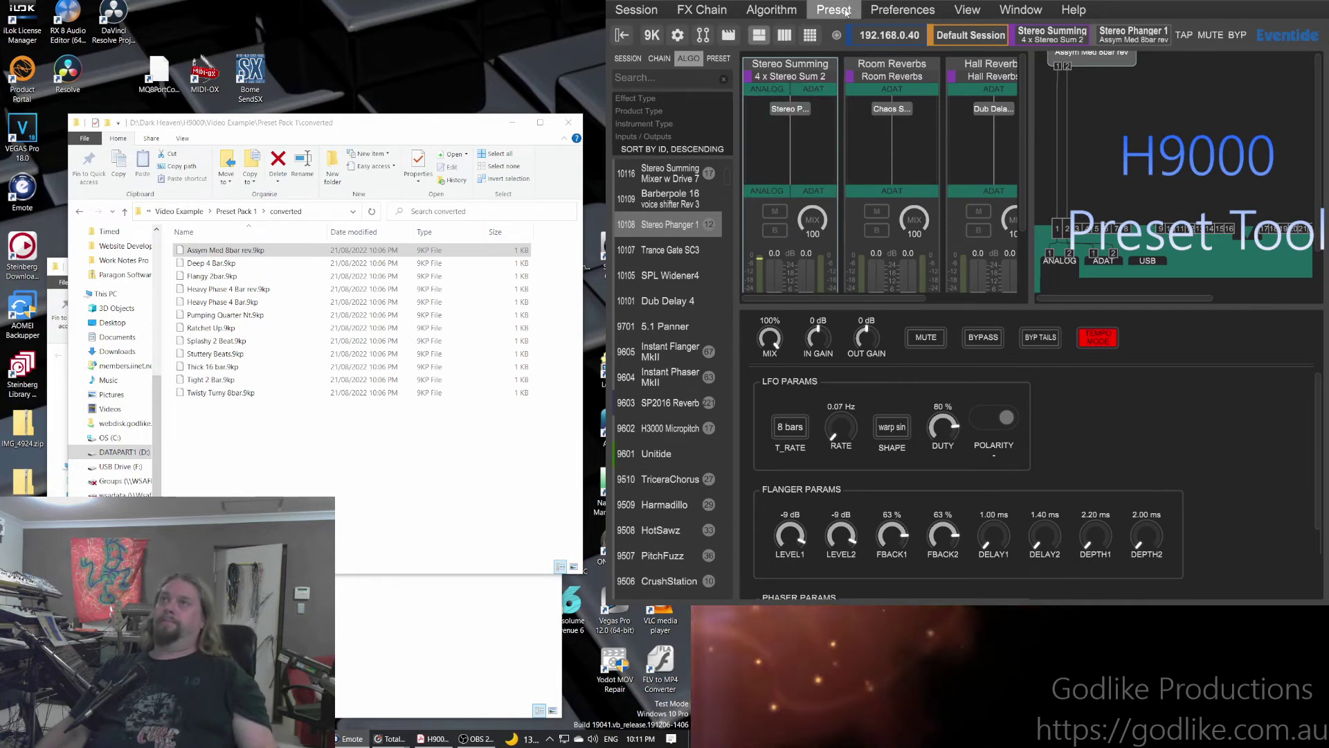
Delete the saved Deep 4 Bar and Assym Med 8bar rev presets of Stereo Phanger 1 (10137) from the H9000
{"action": "left_click_drag", "start_coordinate": [997, 0], "coordinate": [380, 0]}
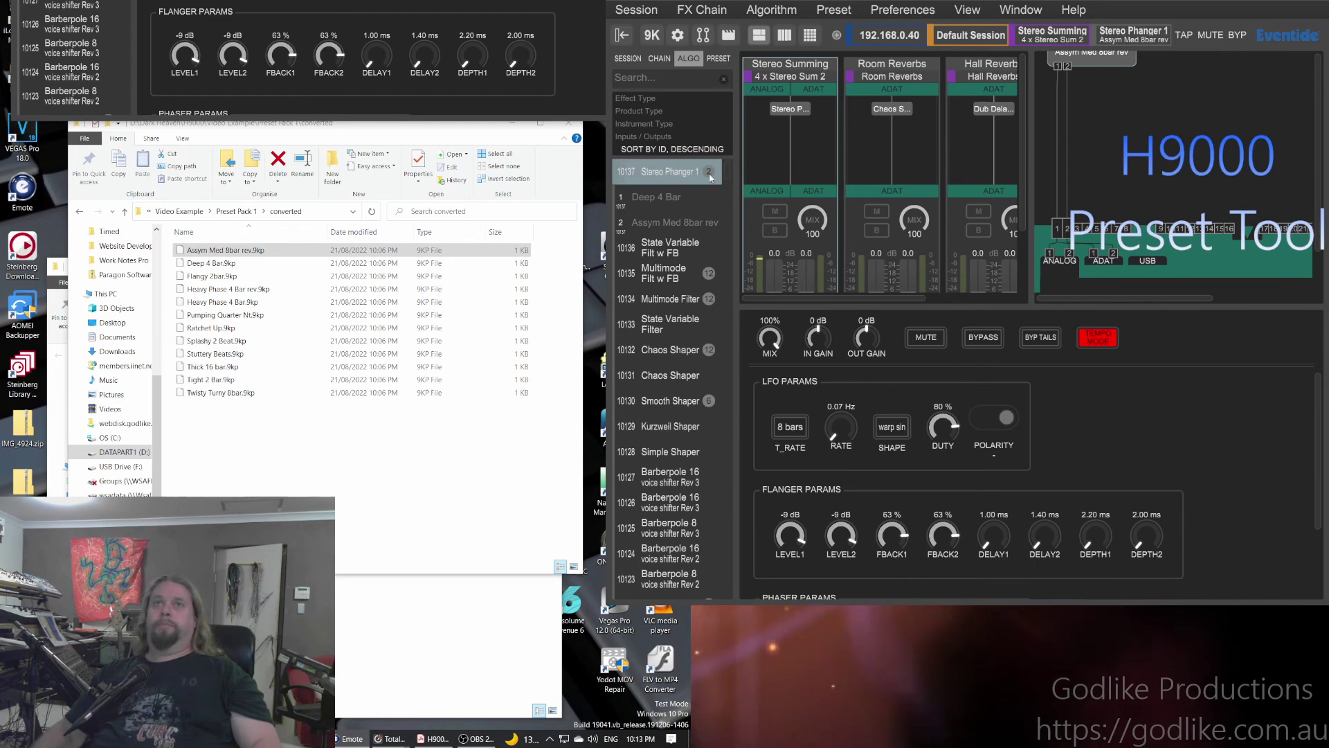
{"action": "left_click", "coordinate": [684, 172]}
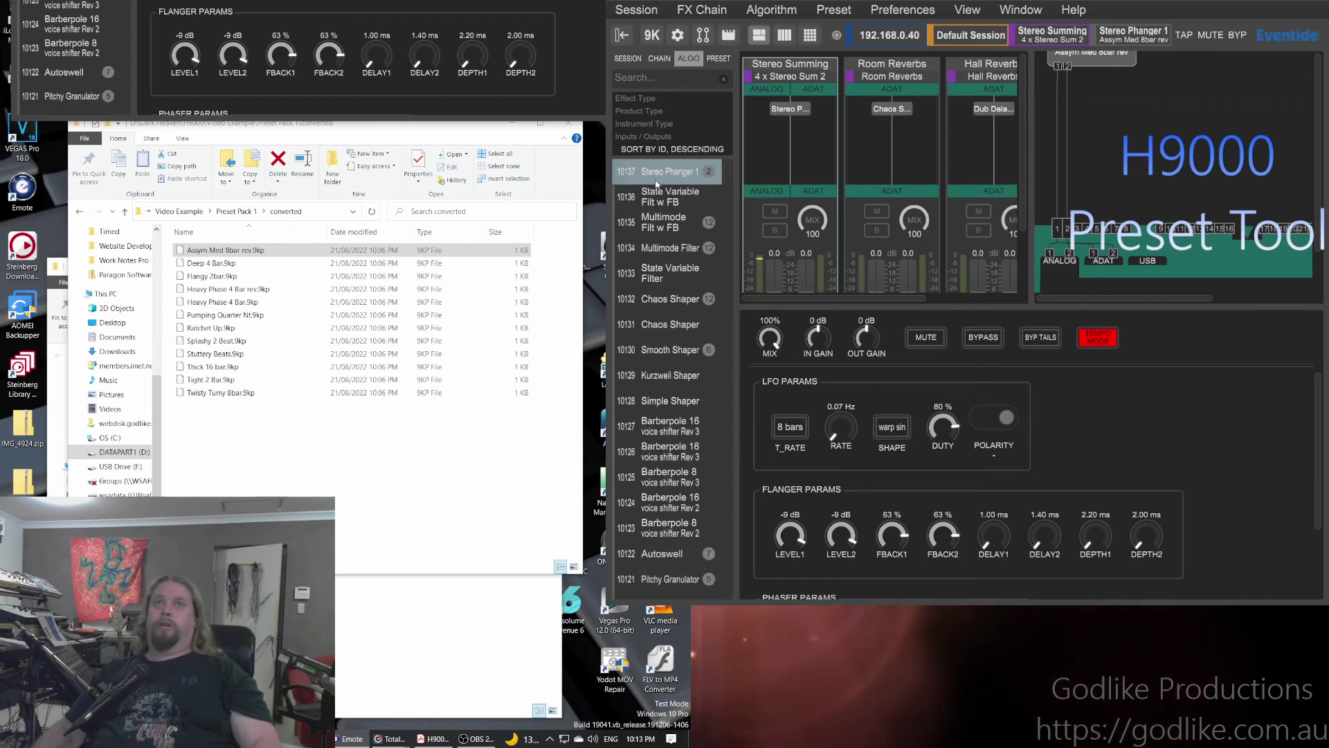
{"action": "double_click", "coordinate": [635, 173]}
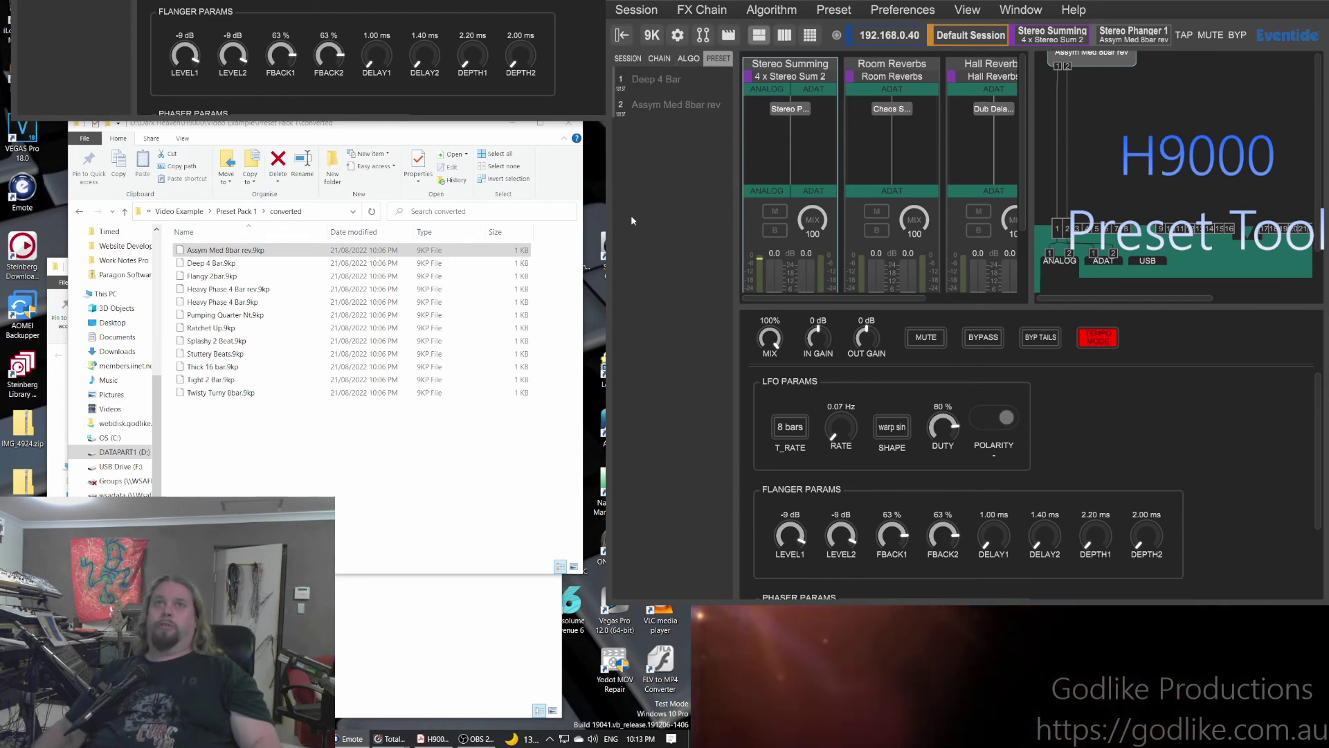
{"action": "left_click", "coordinate": [665, 83]}
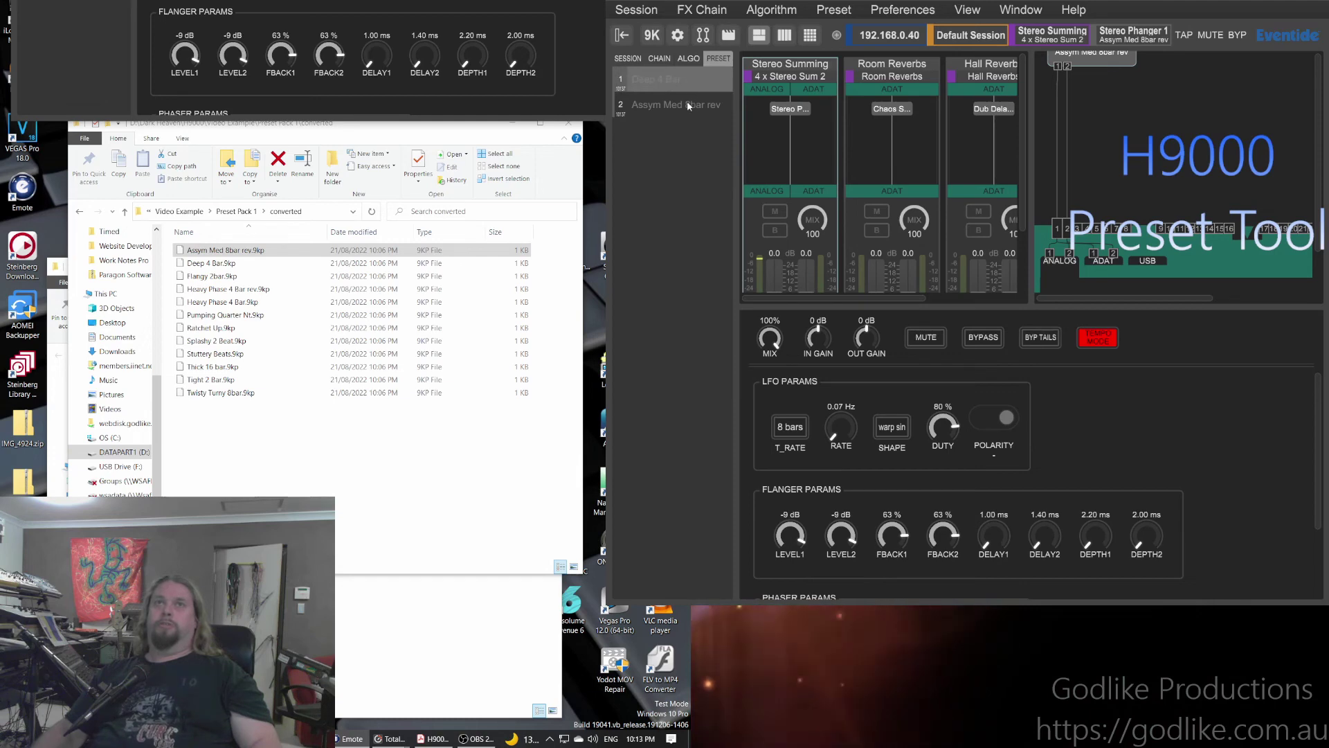
{"action": "mouse_move", "coordinate": [698, 104]}
{"action": "left_mouse_down"}
{"action": "mouse_move", "coordinate": [717, 77]}
{"action": "mouse_move", "coordinate": [689, 93]}
{"action": "mouse_move", "coordinate": [699, 101]}
{"action": "mouse_move", "coordinate": [701, 82]}
{"action": "left_mouse_up"}
{"action": "left_click", "coordinate": [694, 60]}
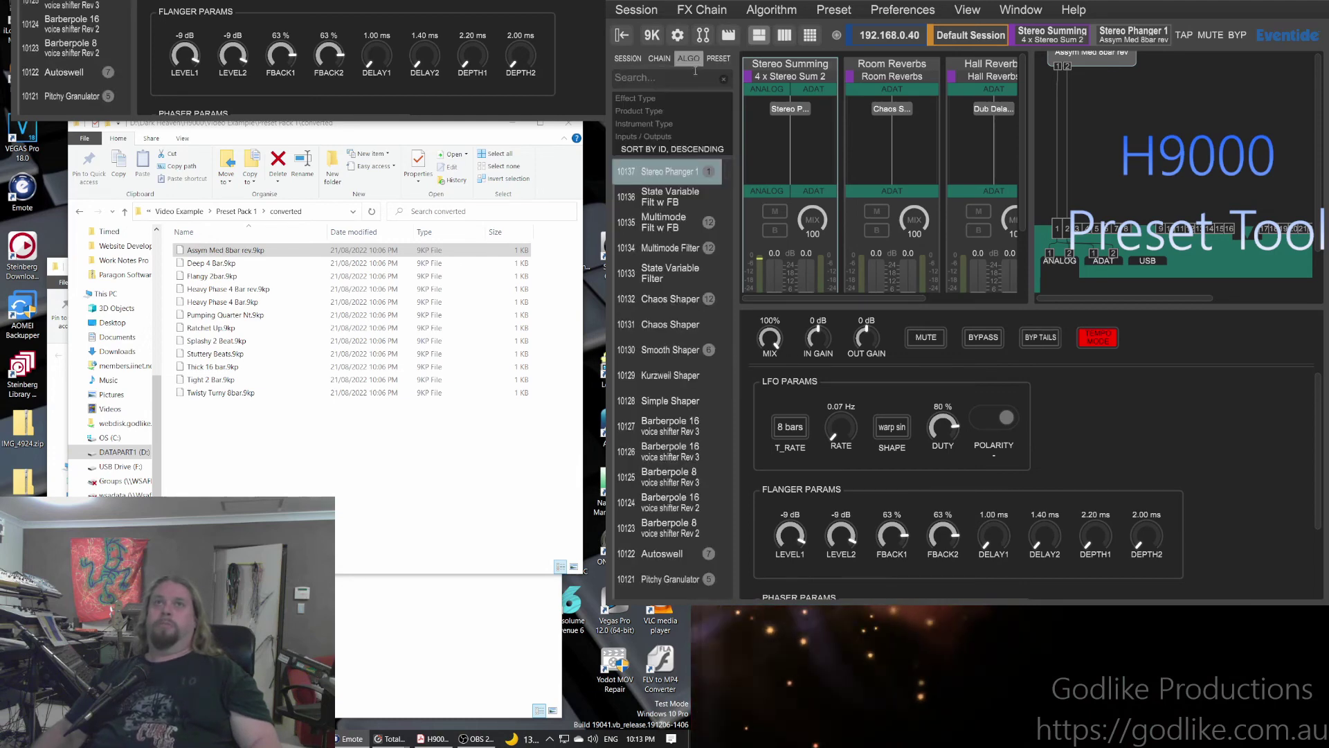
Delete the Multimode Filt w FB algorithm (10135) from the algorithm list
{"action": "left_click", "coordinate": [710, 230]}
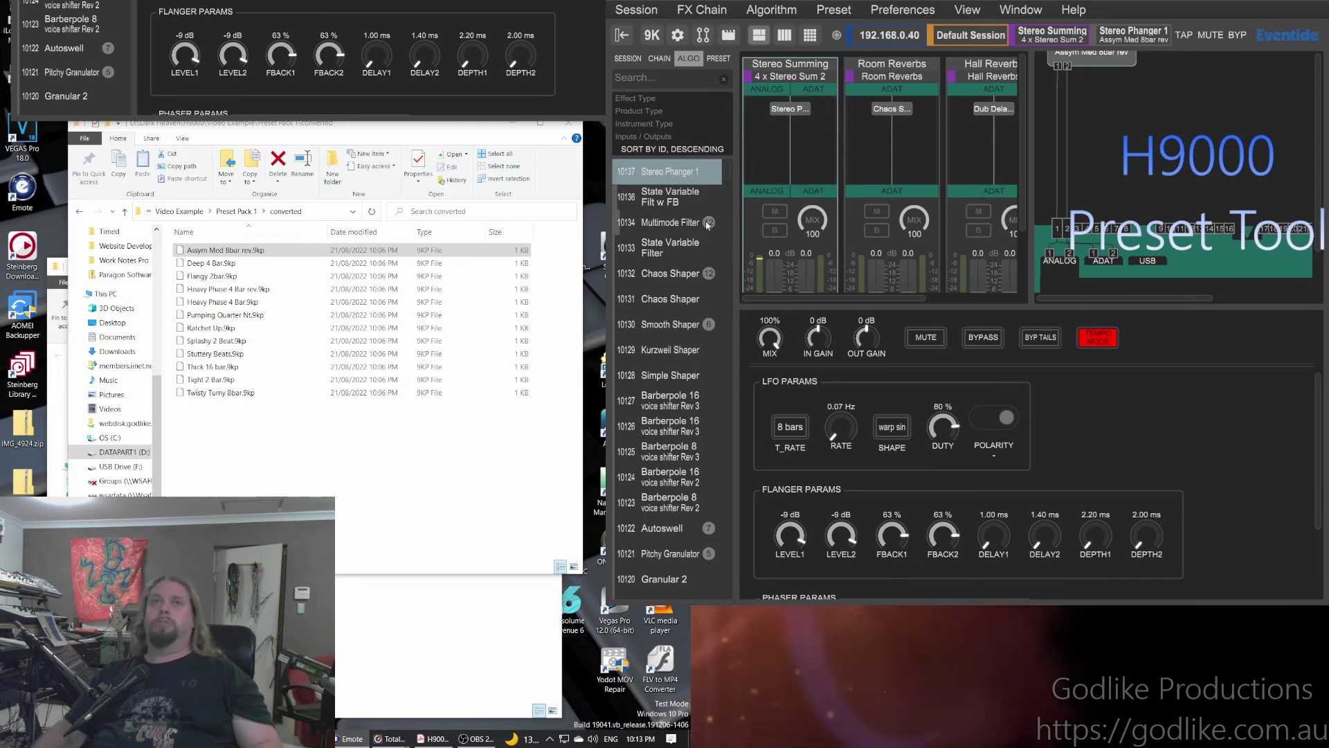
{"action": "scroll", "coordinate": [696, 220], "scroll_direction": "down", "scroll_amount": 5}
{"action": "scroll", "coordinate": [693, 208], "scroll_direction": "up", "scroll_amount": 5}
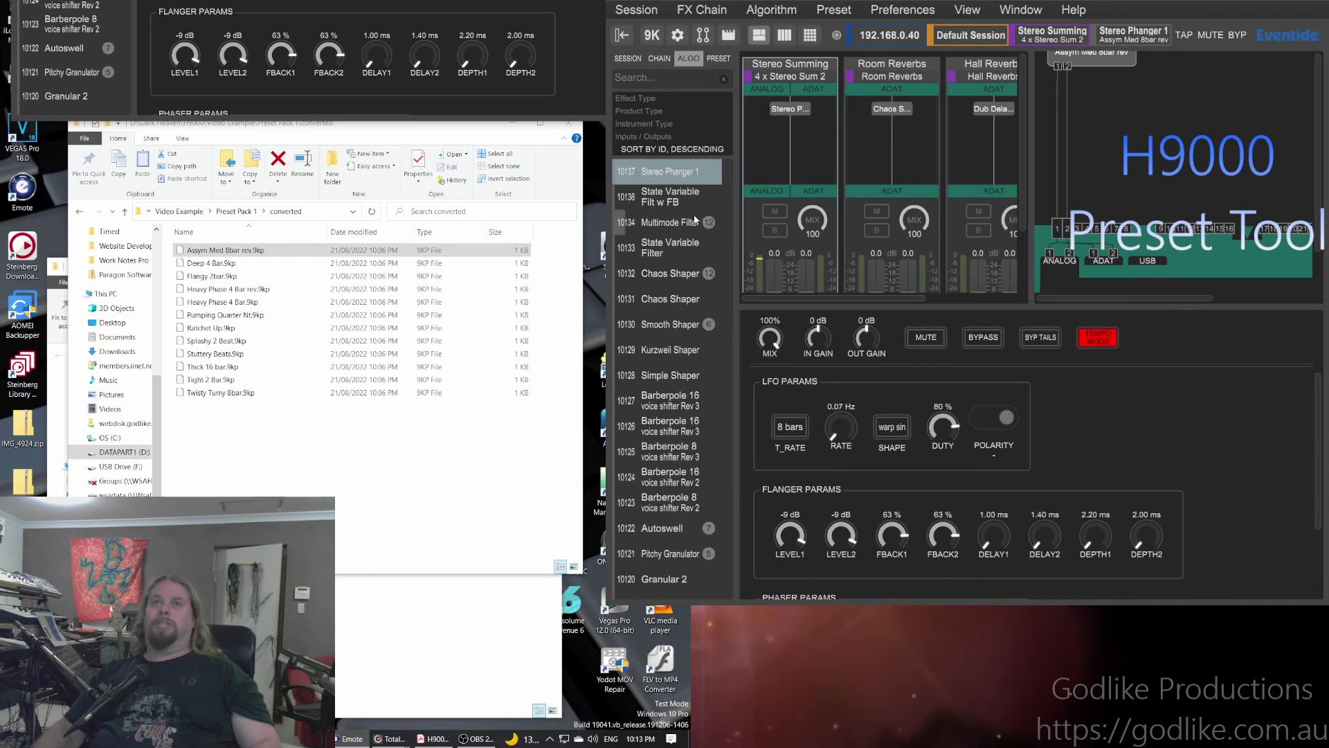